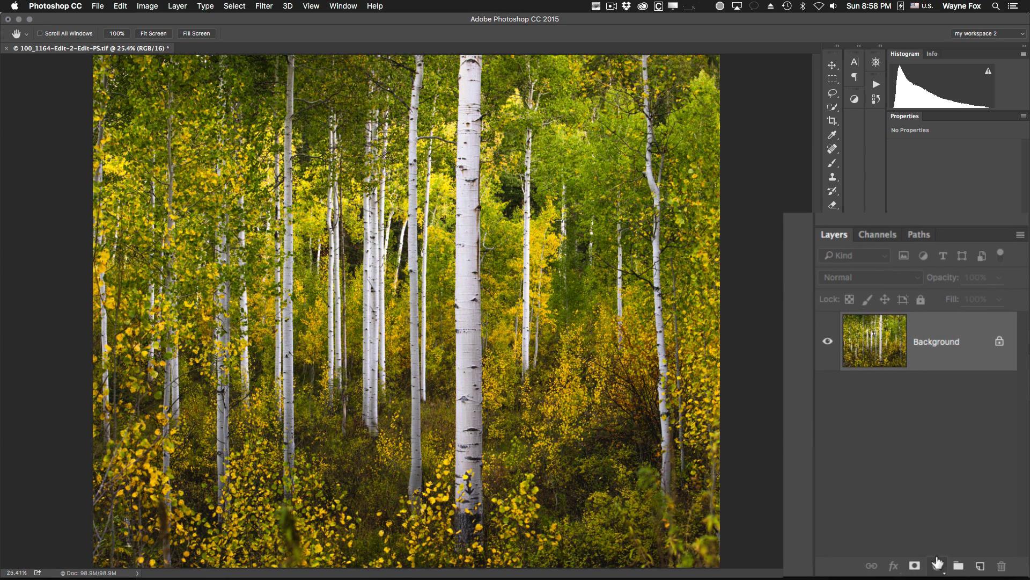
# Add two Curves adjustment layers above the Background and stamp all visible layers into a new top layer.
pyautogui.click(940, 566)
pyautogui.click(929, 337)
pyautogui.click(937, 566)
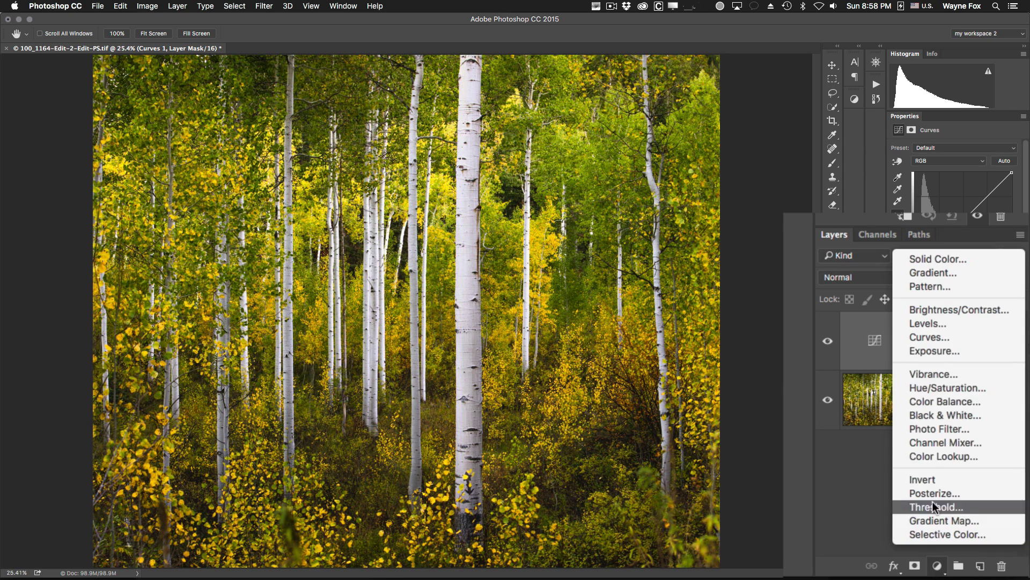
pyautogui.click(942, 336)
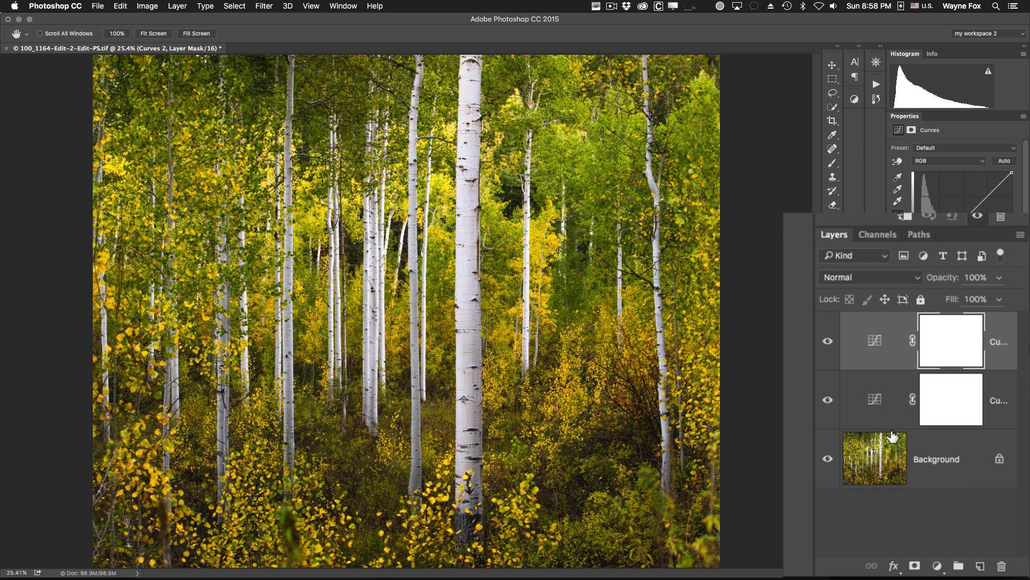
pyautogui.click(894, 342)
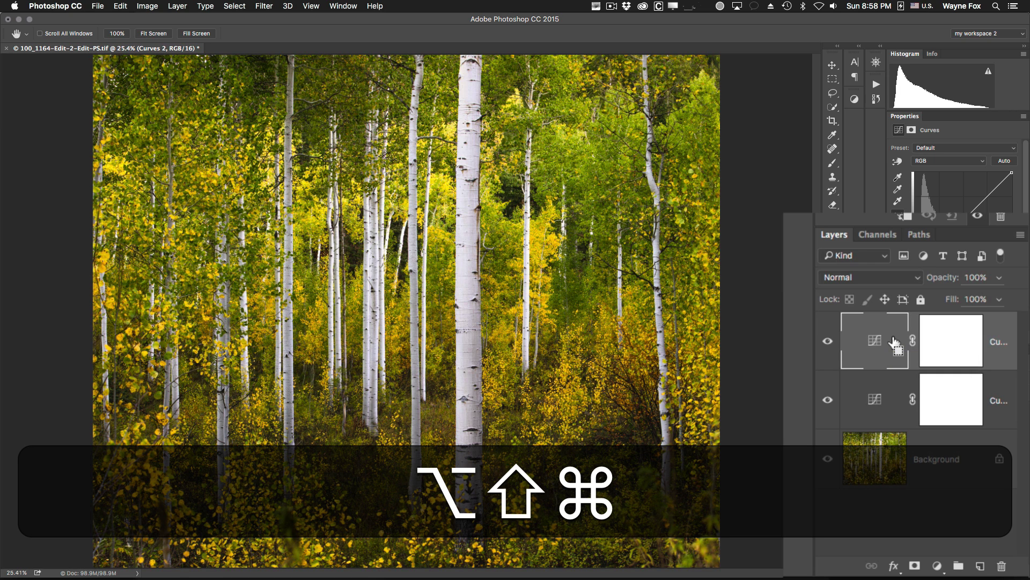
pyautogui.press('alt+shift+super+e')
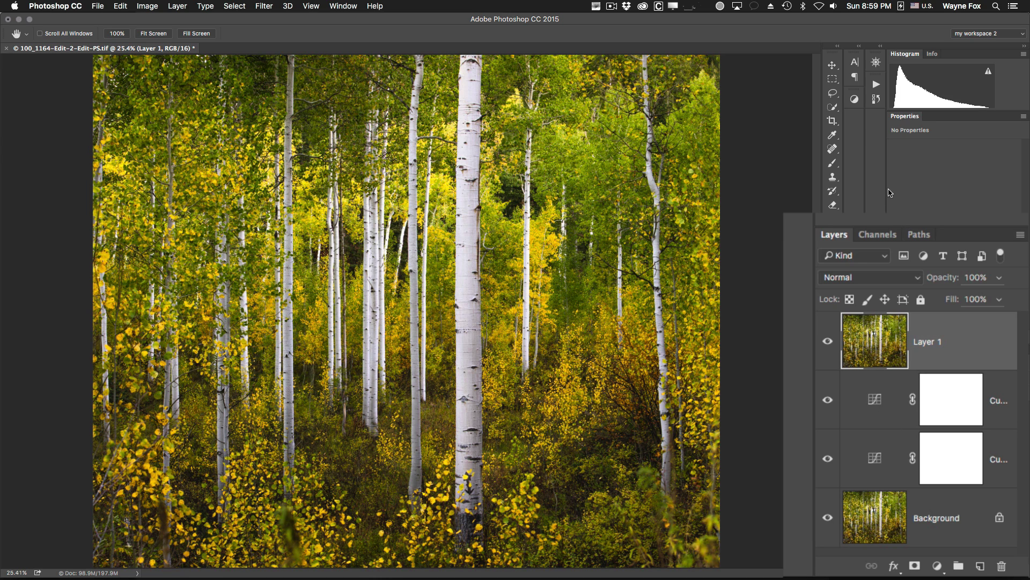
# Revert the document to the Flatten Image history state, discarding the Curves layers and the stamped layer.
pyautogui.click(877, 99)
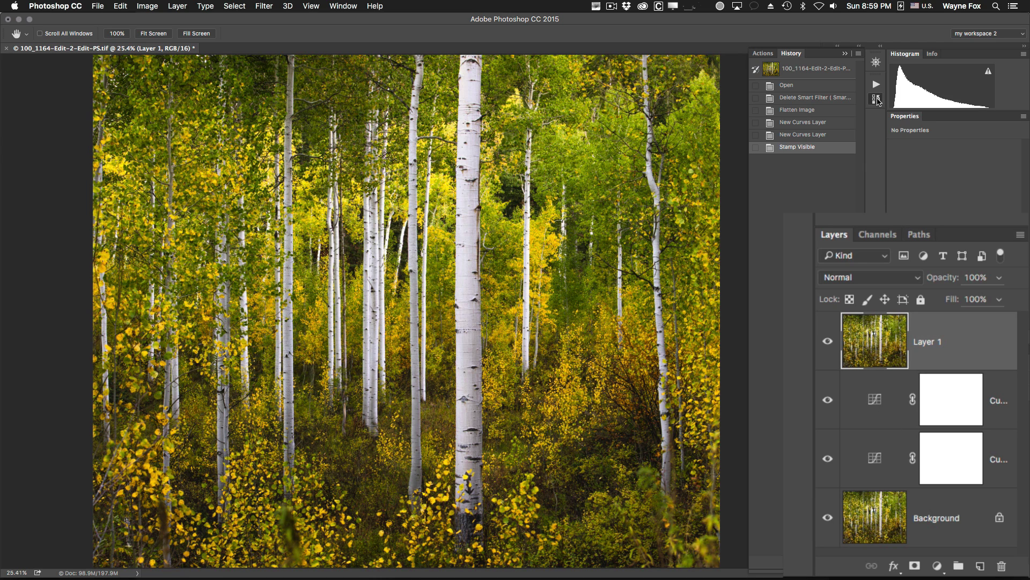
pyautogui.click(815, 112)
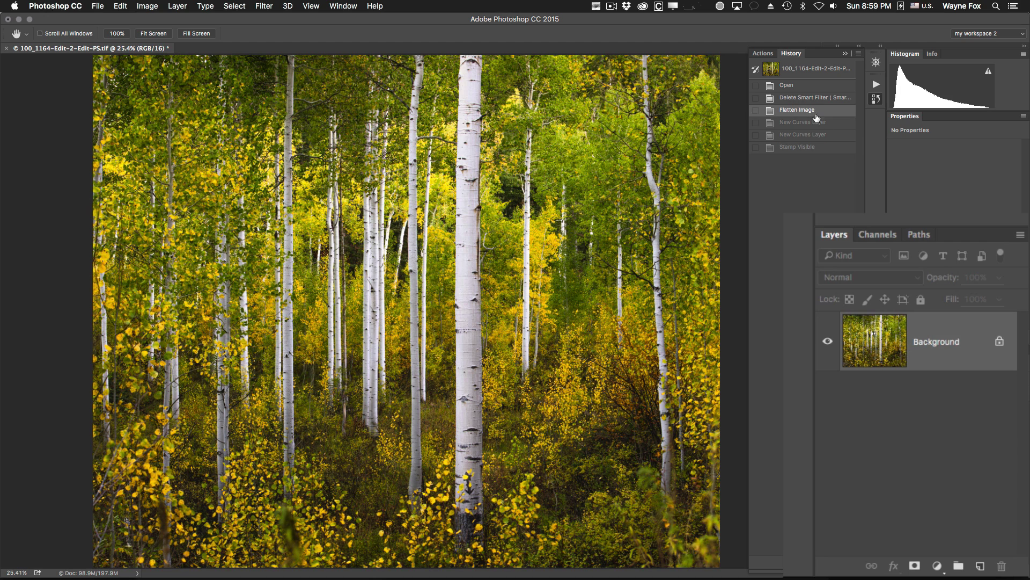
pyautogui.click(877, 100)
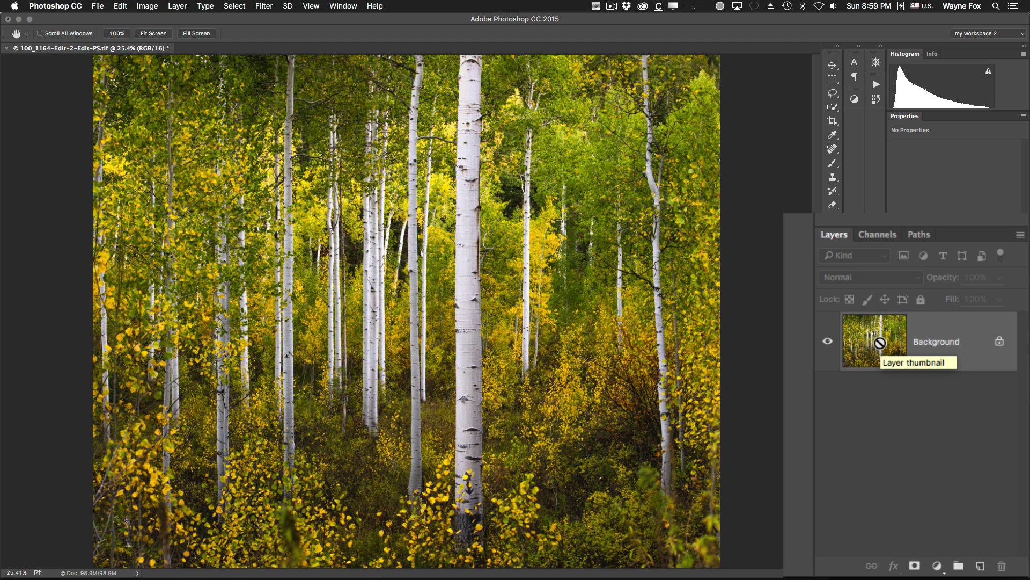
# Duplicate the Background layer and name the copy Base.
pyautogui.press('super+j')
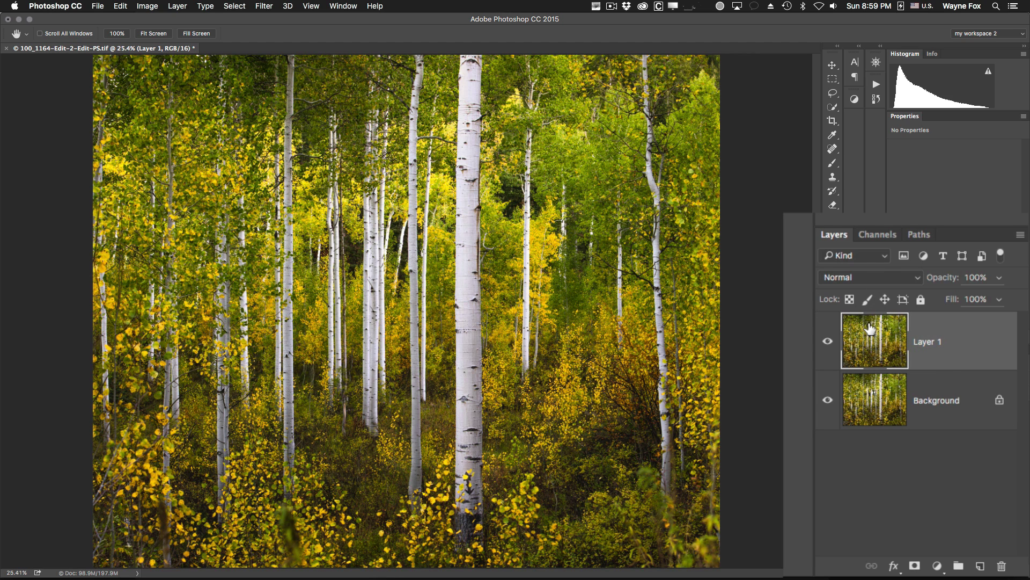
pyautogui.doubleClick(927, 341)
pyautogui.write('Base')
pyautogui.press('Return')
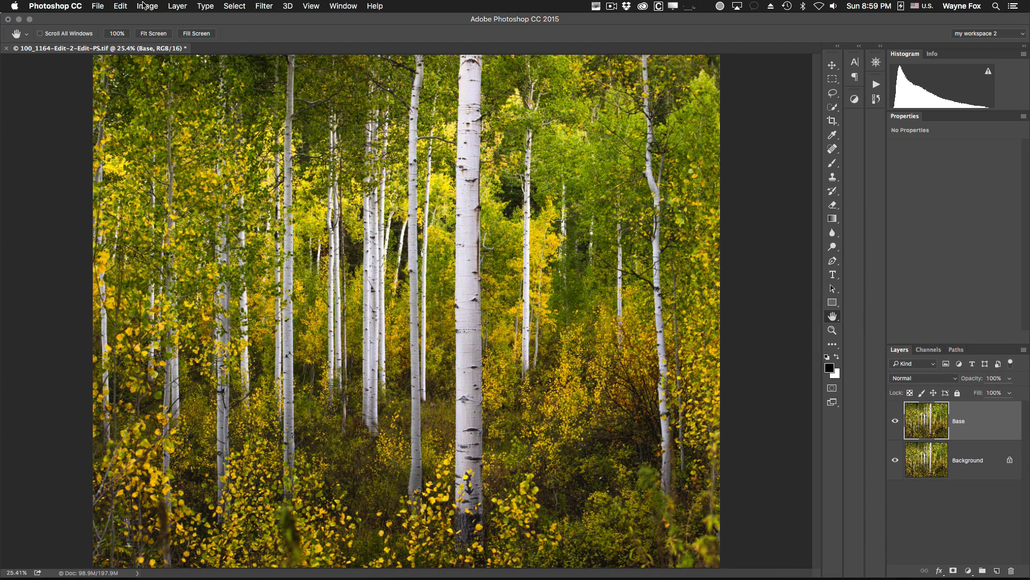
# Use Apply Image on the Base layer with Base as source layer, RGB channel, Screen blending and 100% opacity.
pyautogui.click(142, 6)
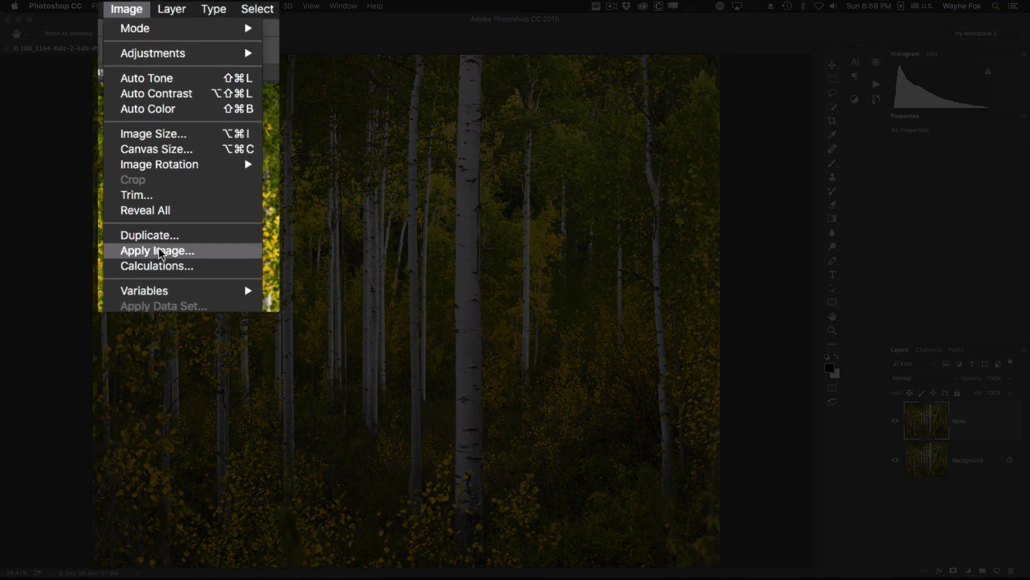
pyautogui.click(159, 250)
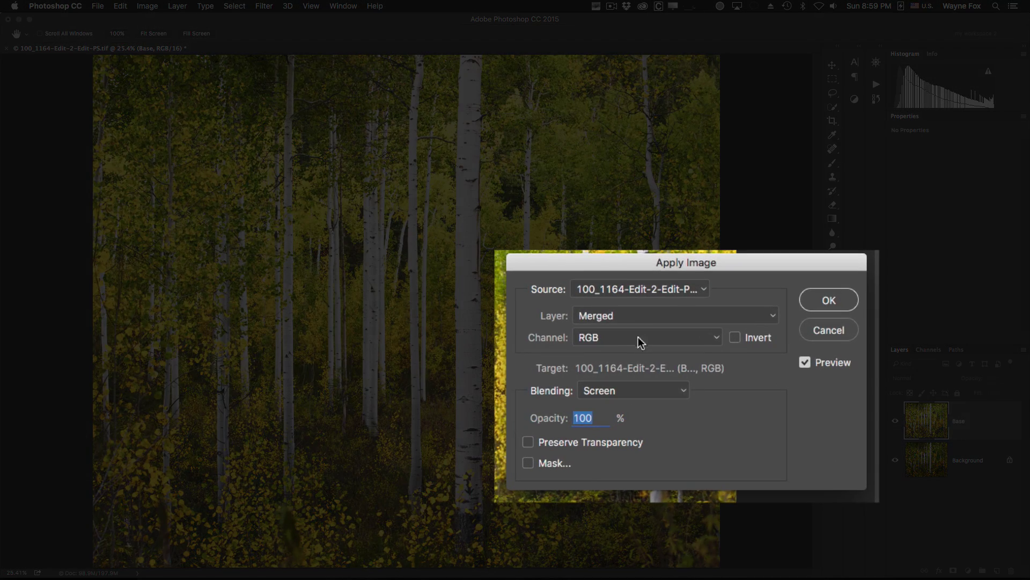
pyautogui.click(636, 315)
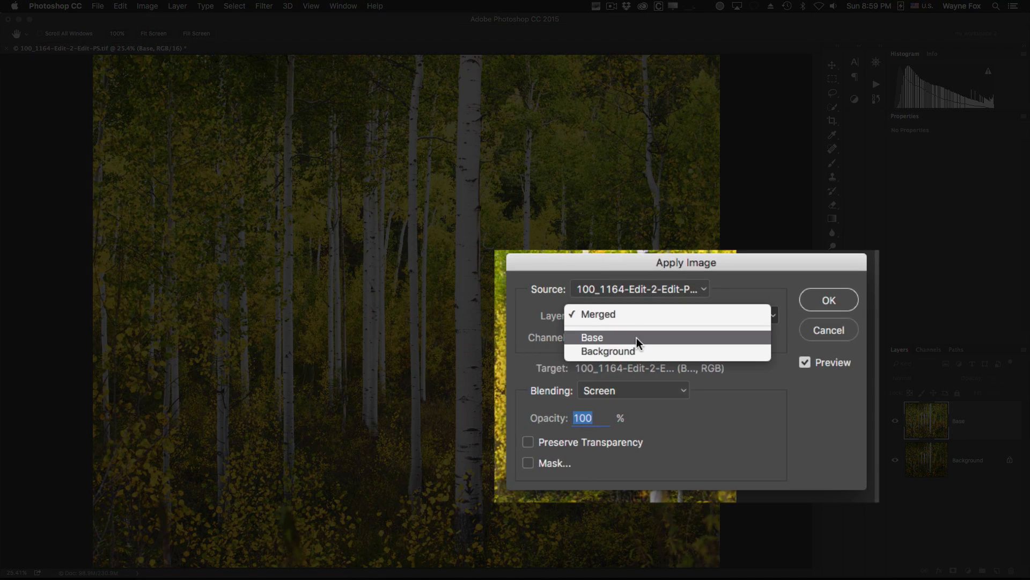
pyautogui.click(637, 337)
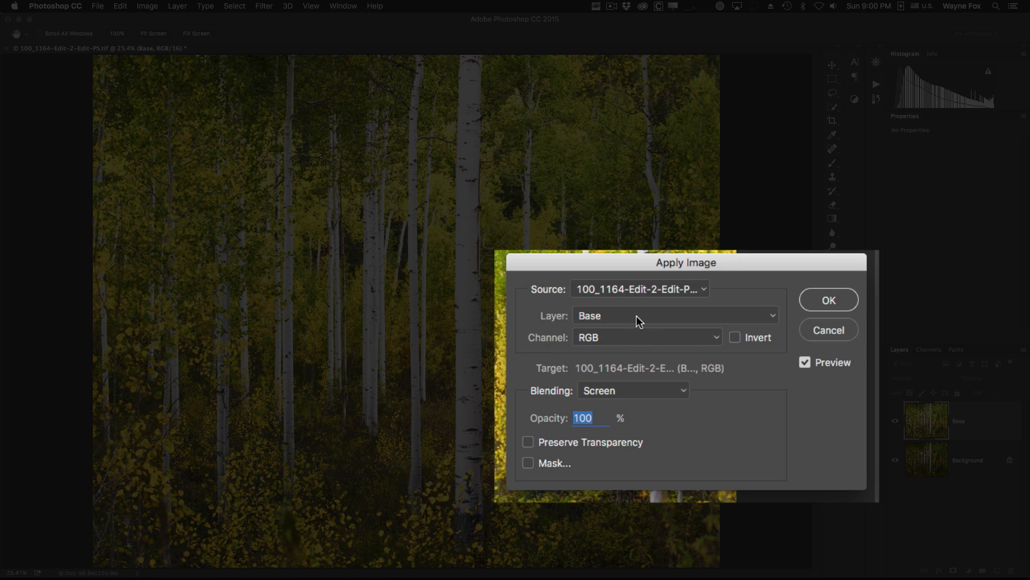
pyautogui.click(636, 391)
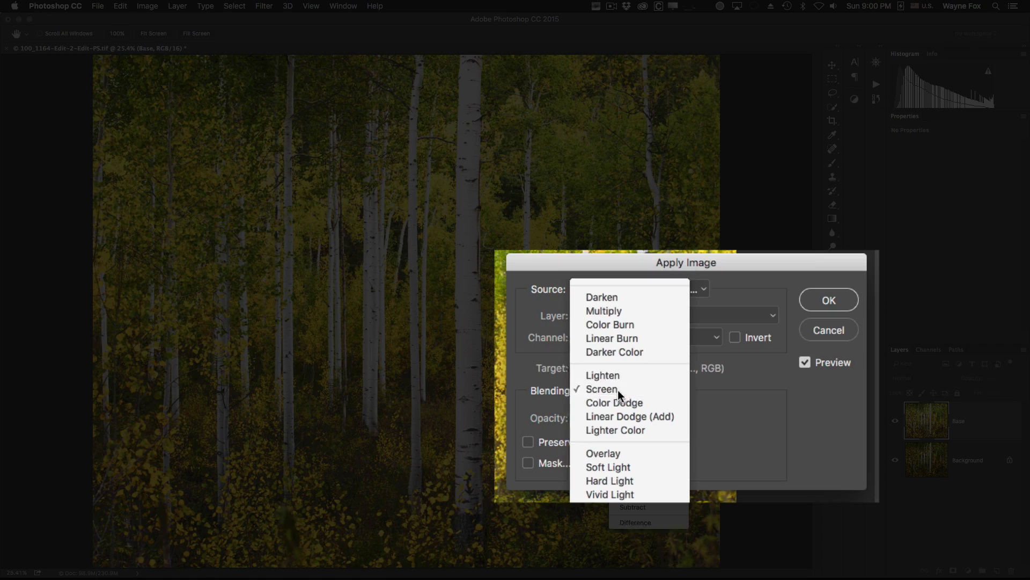
pyautogui.click(617, 390)
pyautogui.click(825, 299)
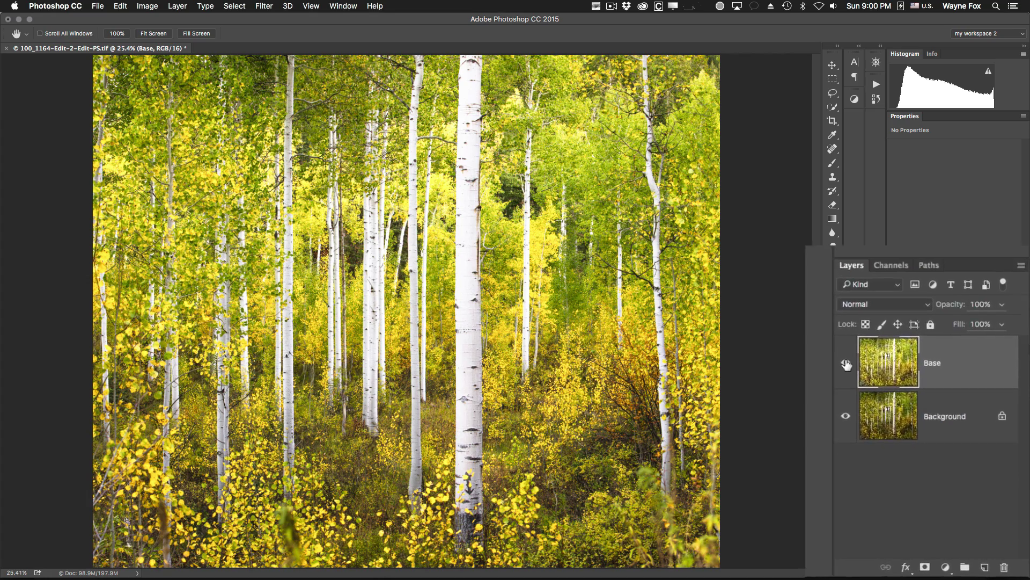
# Compare the photo with the Base layer hidden and shown, and undo the Apply Image operation.
pyautogui.click(880, 402)
pyautogui.click(879, 402)
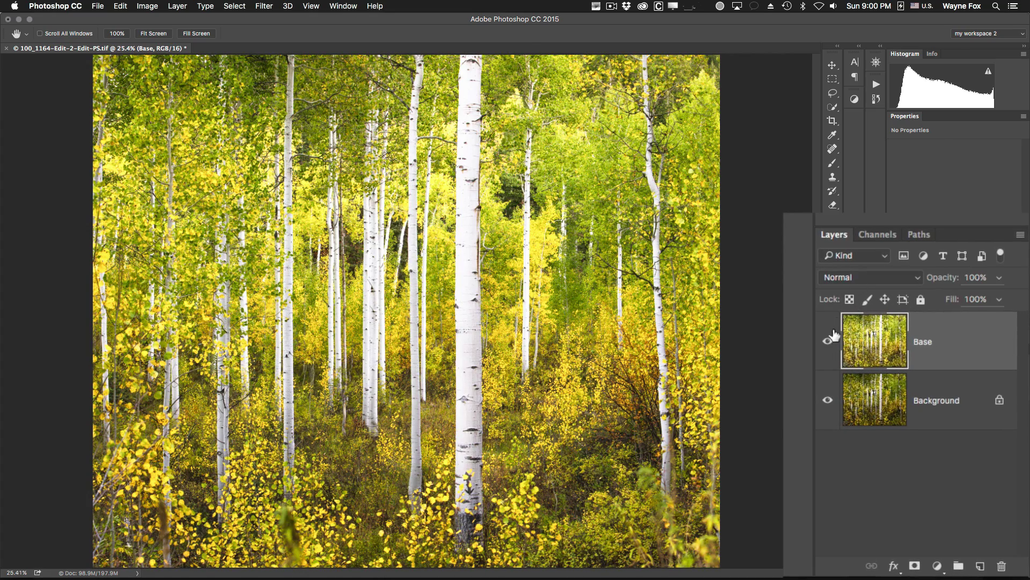
pyautogui.click(828, 344)
pyautogui.click(829, 344)
pyautogui.click(829, 344)
pyautogui.click(829, 344)
pyautogui.press('super+z')
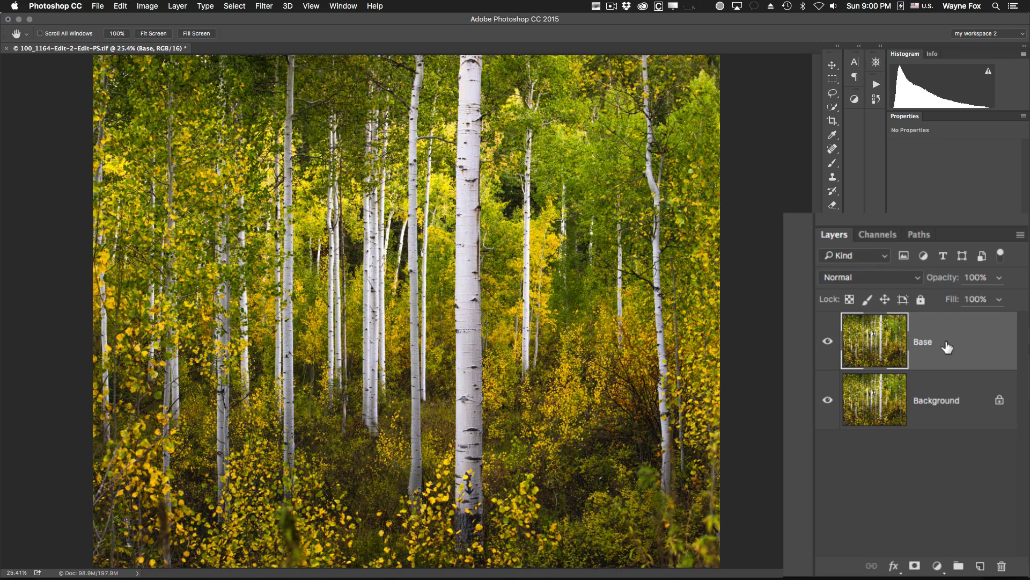
# Duplicate the Base layer, set the copy's blending mode to Screen and merge it down into Base.
pyautogui.press('super+j')
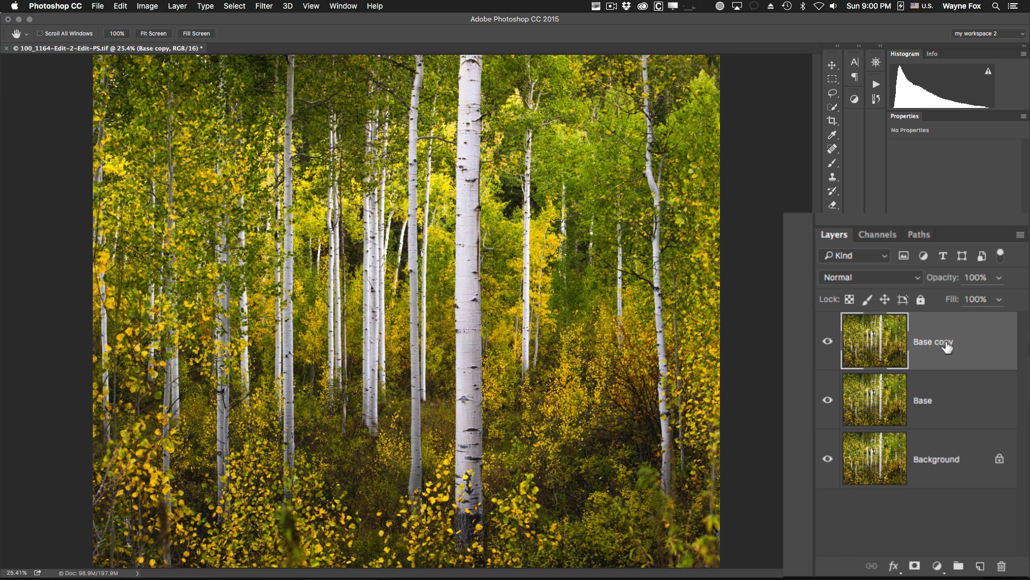
pyautogui.click(877, 277)
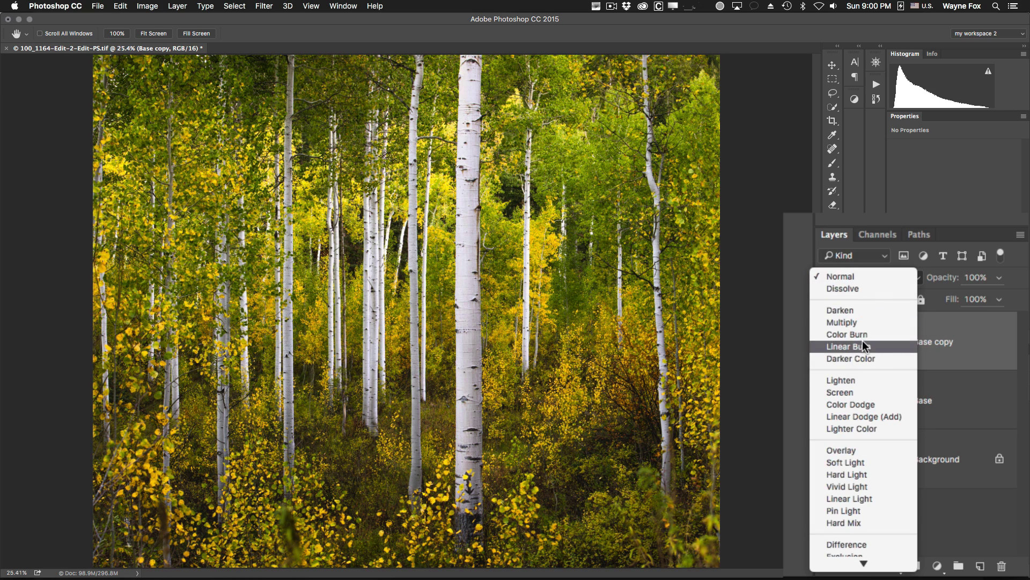
pyautogui.click(863, 391)
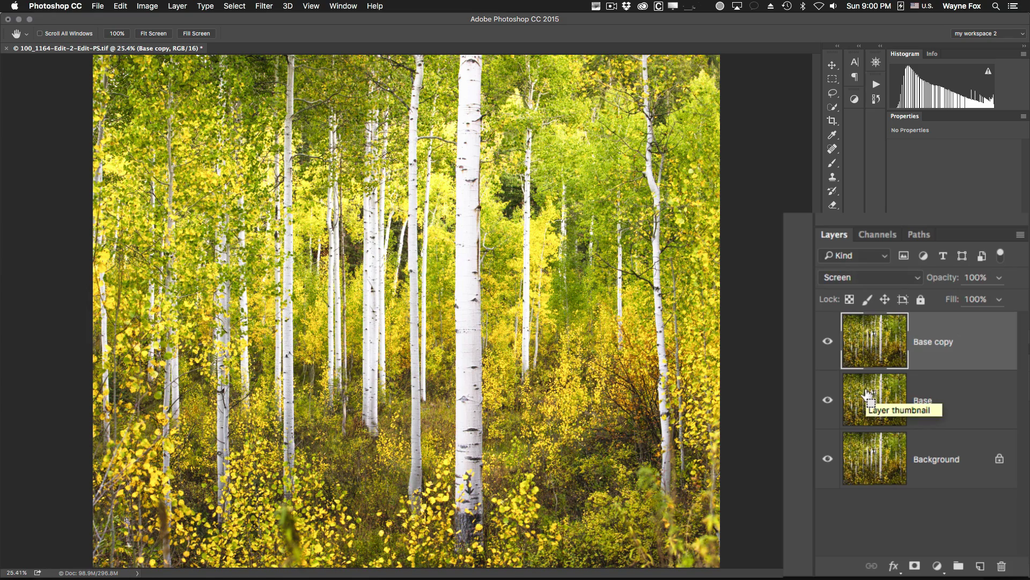
pyautogui.press('super+e')
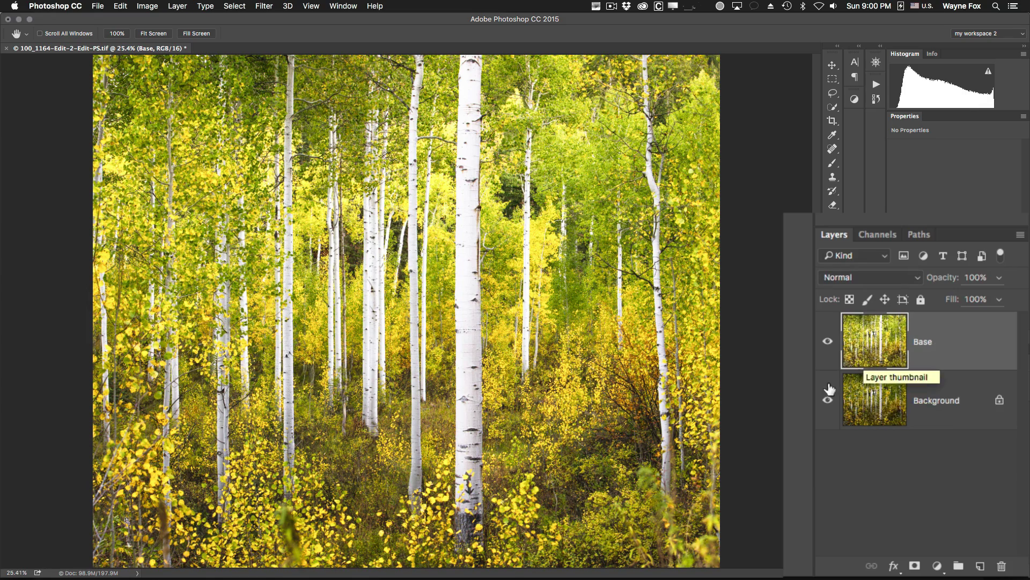
# Toggle the Base layer's visibility to compare the brightened image with the original Background.
pyautogui.click(828, 342)
pyautogui.click(828, 341)
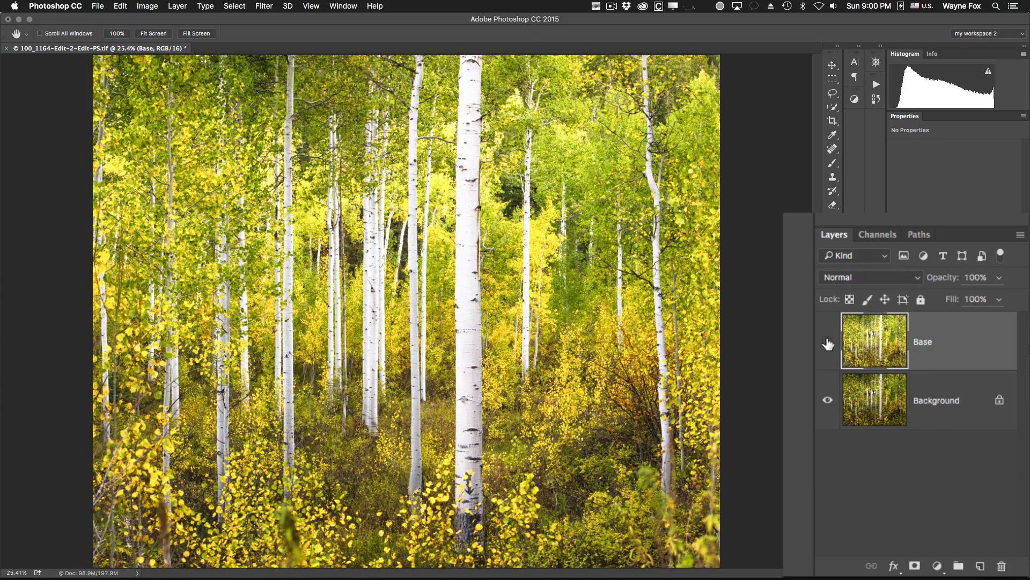
pyautogui.click(828, 342)
pyautogui.click(828, 342)
pyautogui.click(828, 341)
pyautogui.click(828, 344)
# Duplicate the brightened Base layer and name the copy Blur.
pyautogui.press('super+j')
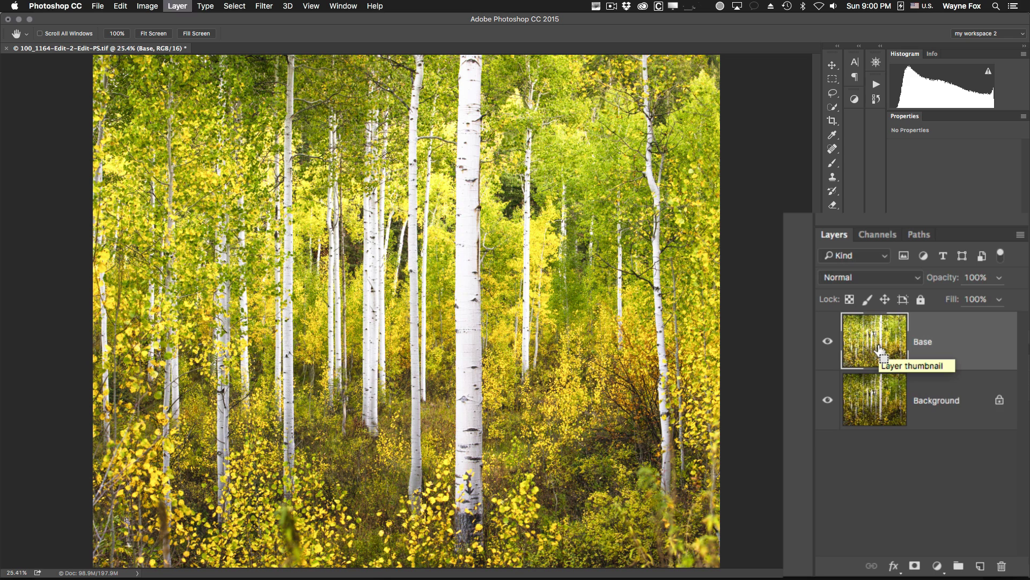
pyautogui.doubleClick(934, 343)
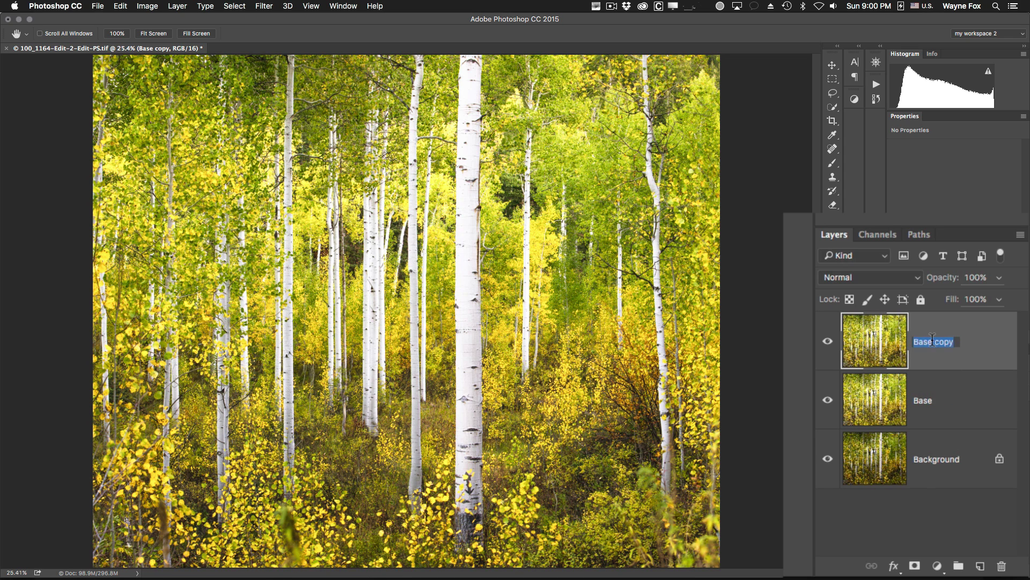
pyautogui.write('Blur')
pyautogui.press('Return')
# Compare the original photo with the Base and Blur layers by hiding them and showing them again.
pyautogui.click(828, 340)
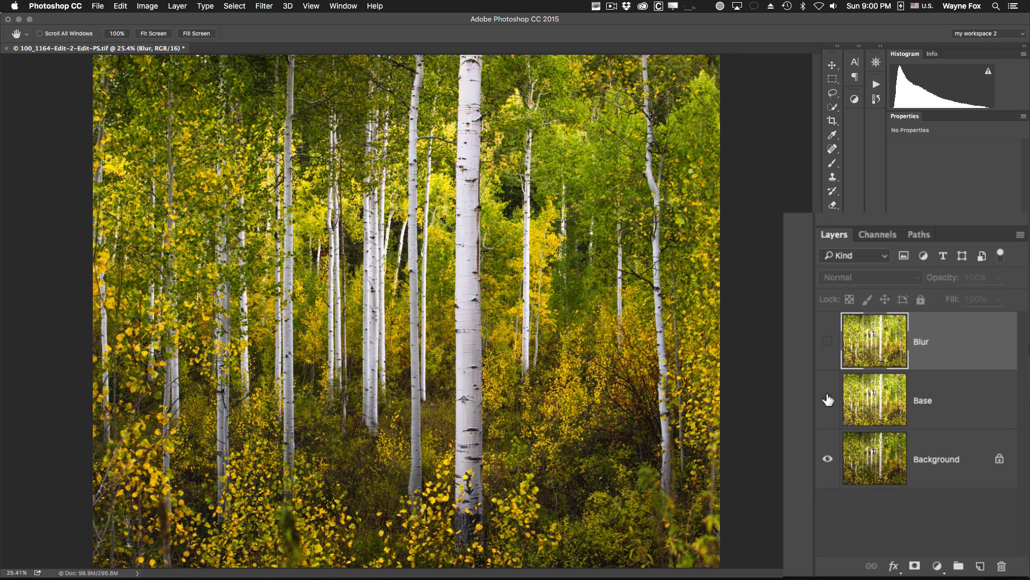
pyautogui.click(828, 400)
pyautogui.click(828, 341)
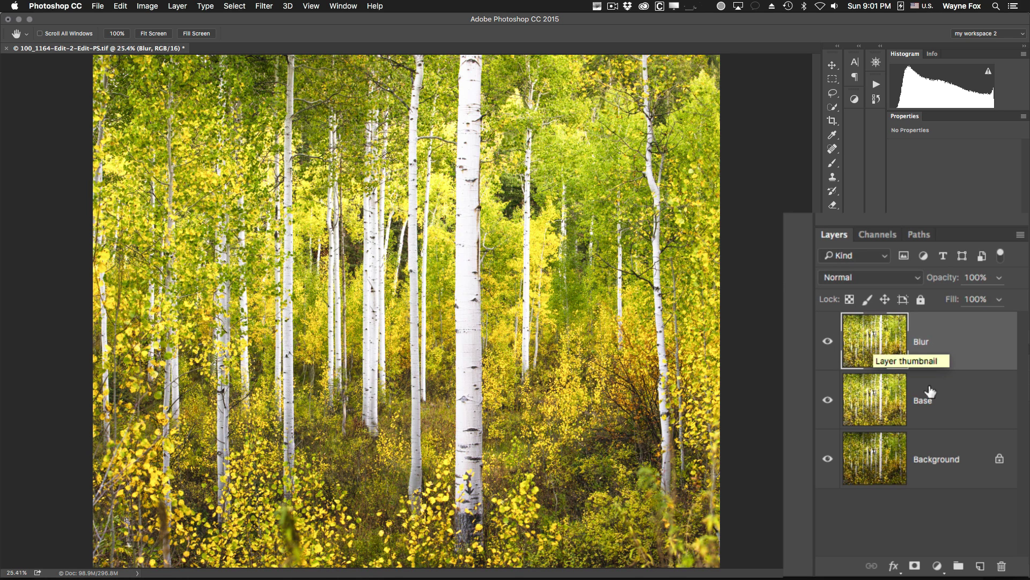
# Group the Blur and Base layers into a new group named Orton.
pyautogui.keyDown('shift'); pyautogui.click(955, 407); pyautogui.keyUp('shift')
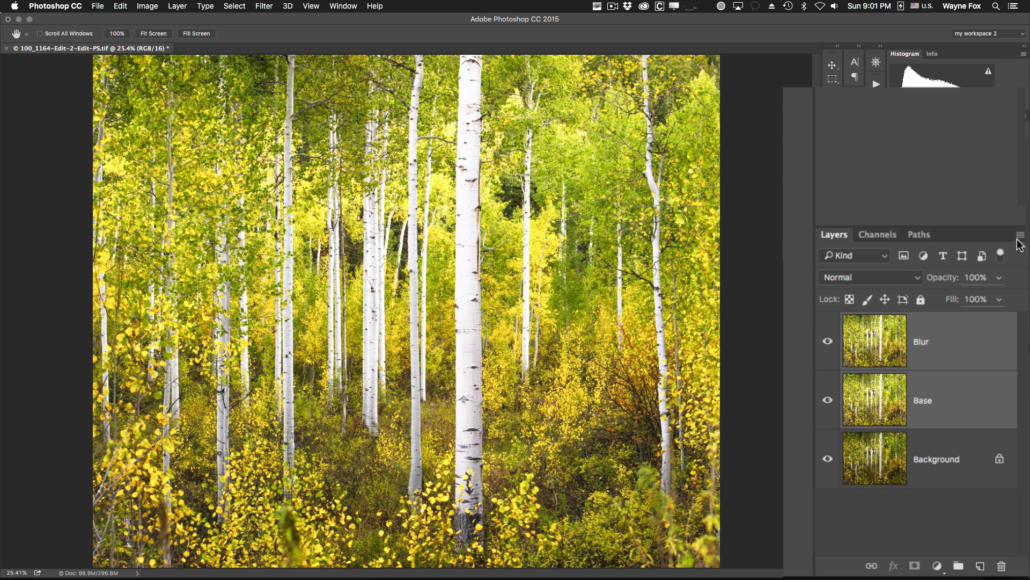
pyautogui.click(1020, 235)
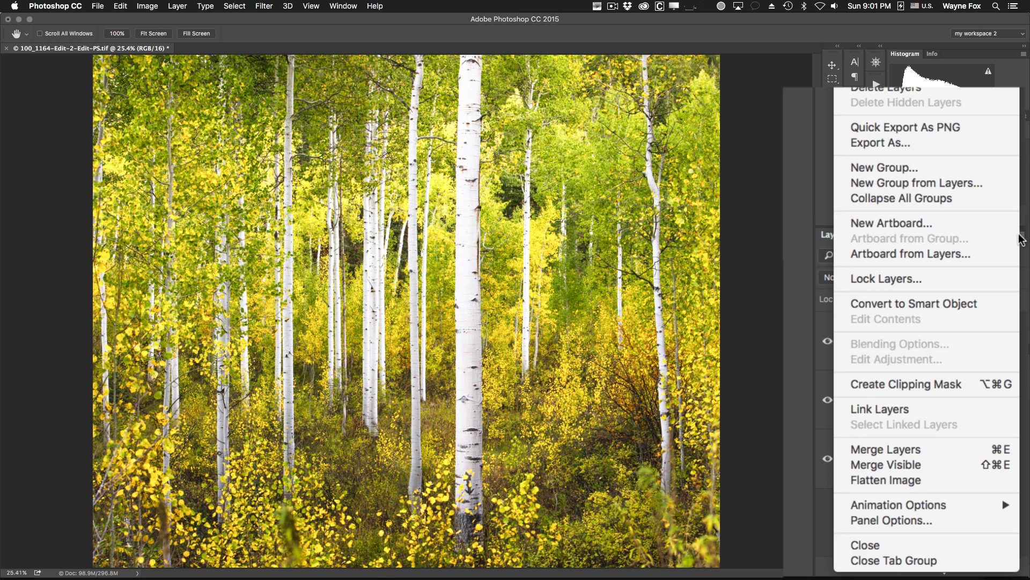
pyautogui.click(921, 183)
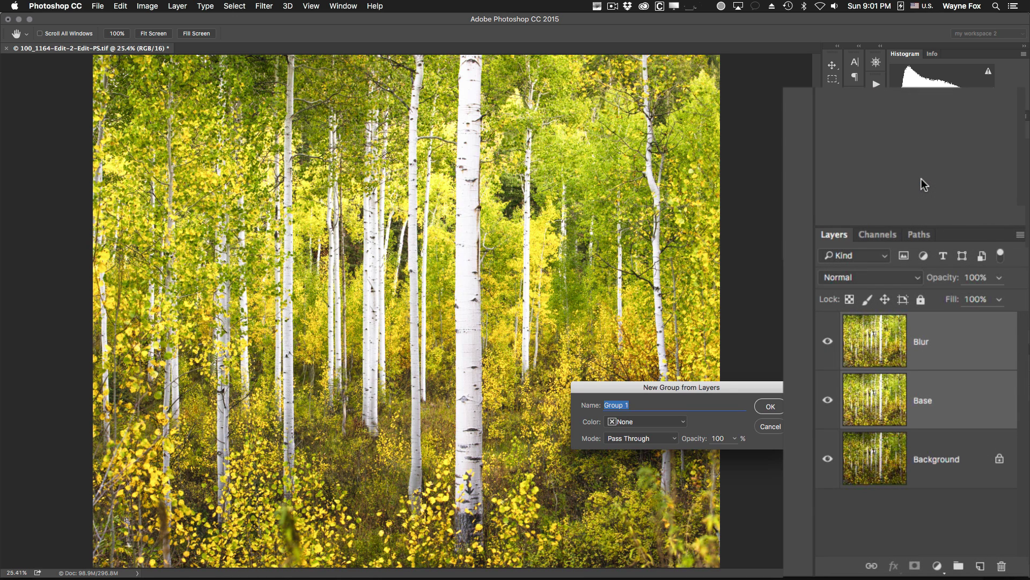
pyautogui.write('Orton')
pyautogui.press('Return')
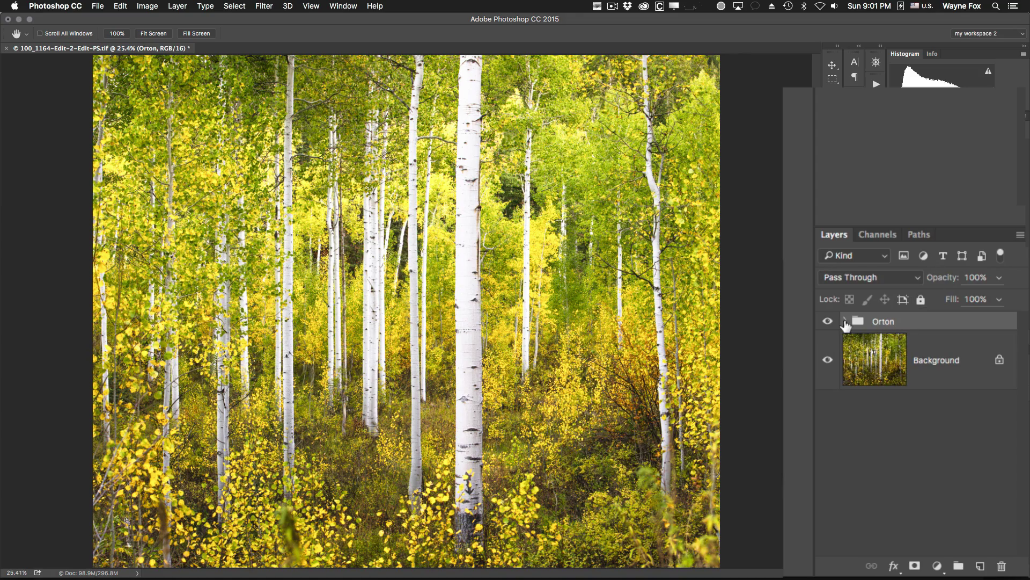
# Toggle the Orton group's visibility to compare the image with and without it, leaving the group shown.
pyautogui.click(827, 321)
pyautogui.click(827, 322)
pyautogui.click(827, 322)
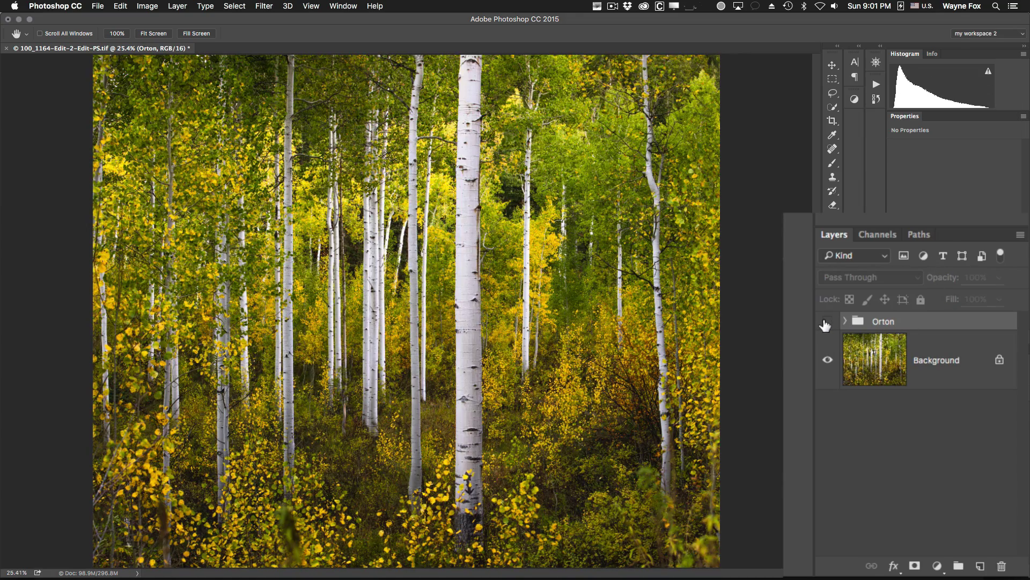
pyautogui.click(827, 322)
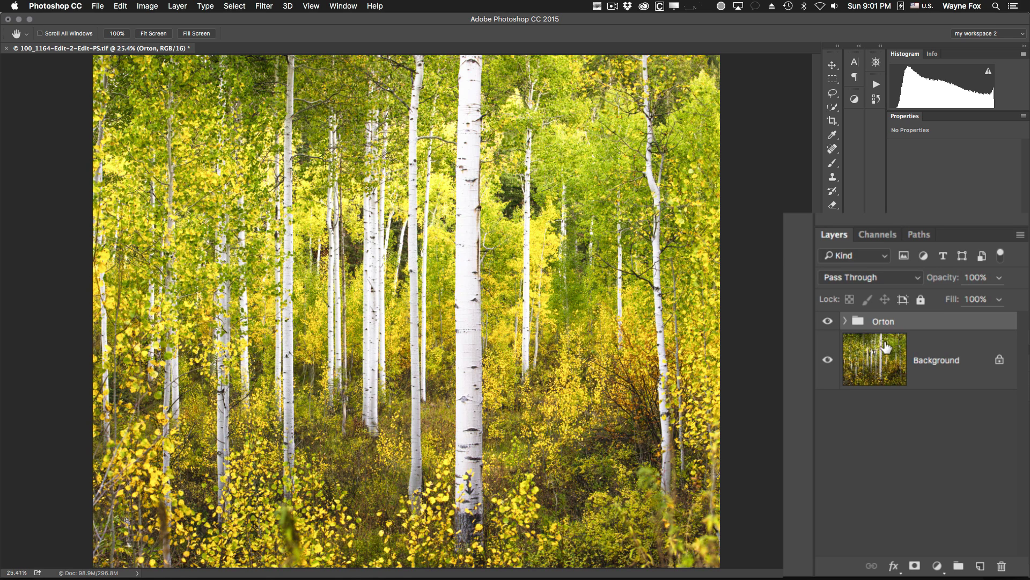
# Set the blending mode of the Blur layer inside the Orton group to Multiply.
pyautogui.click(846, 321)
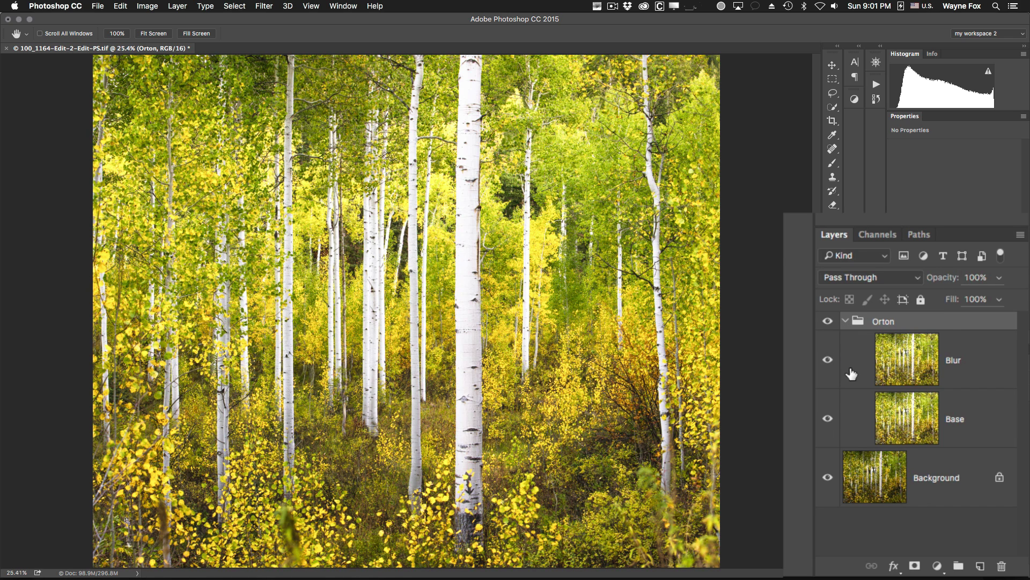
pyautogui.click(890, 366)
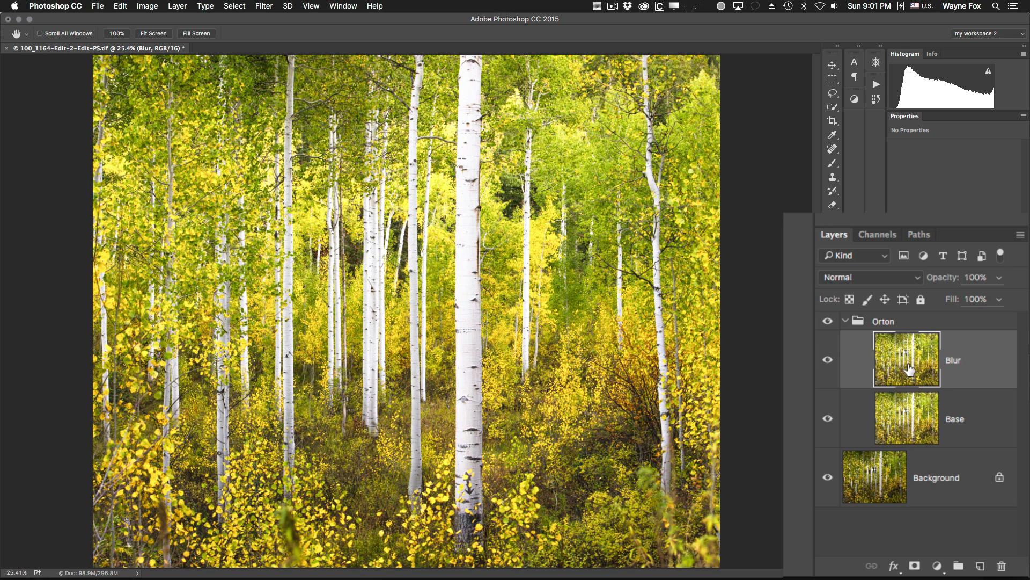
pyautogui.click(868, 278)
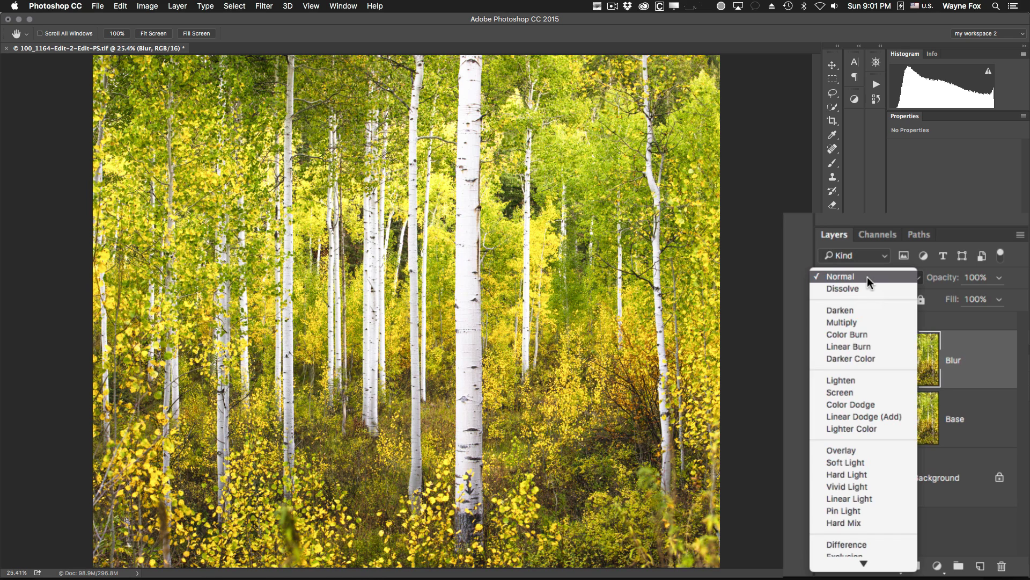
pyautogui.click(861, 322)
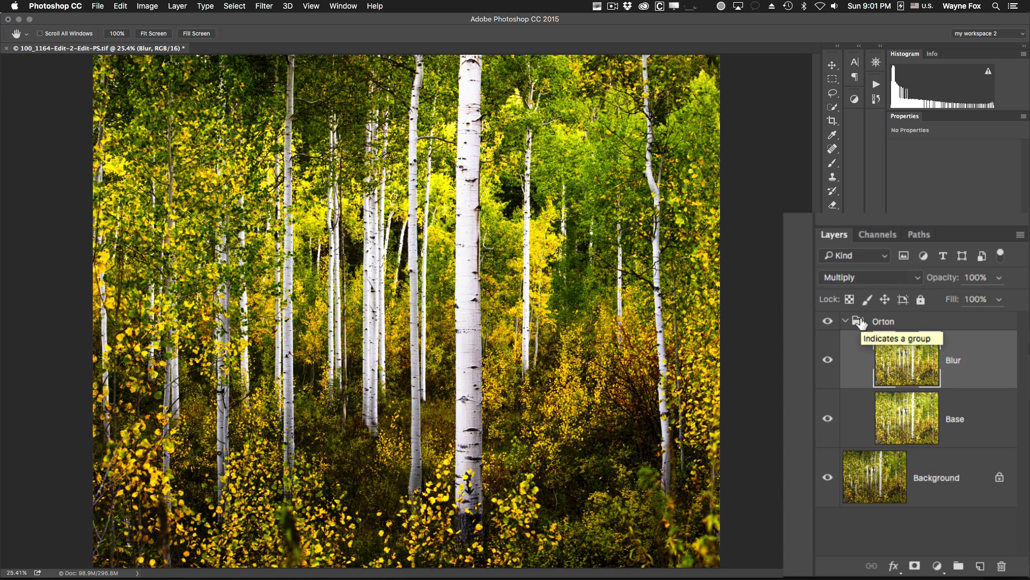
# Toggle the Orton group's visibility to compare the multiplied result with the original, leaving the group shown.
pyautogui.click(828, 322)
pyautogui.click(828, 322)
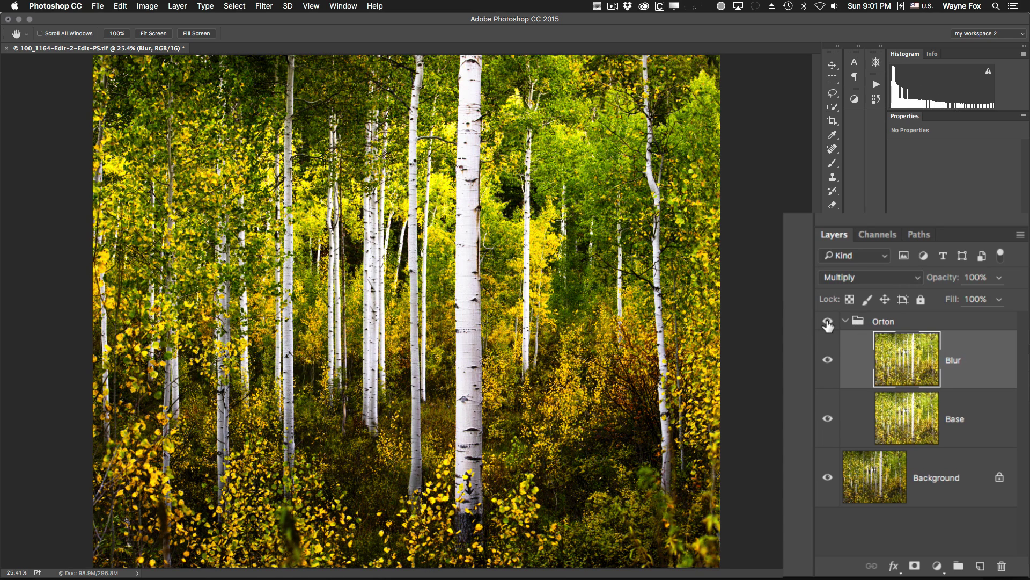
pyautogui.click(828, 322)
pyautogui.click(829, 322)
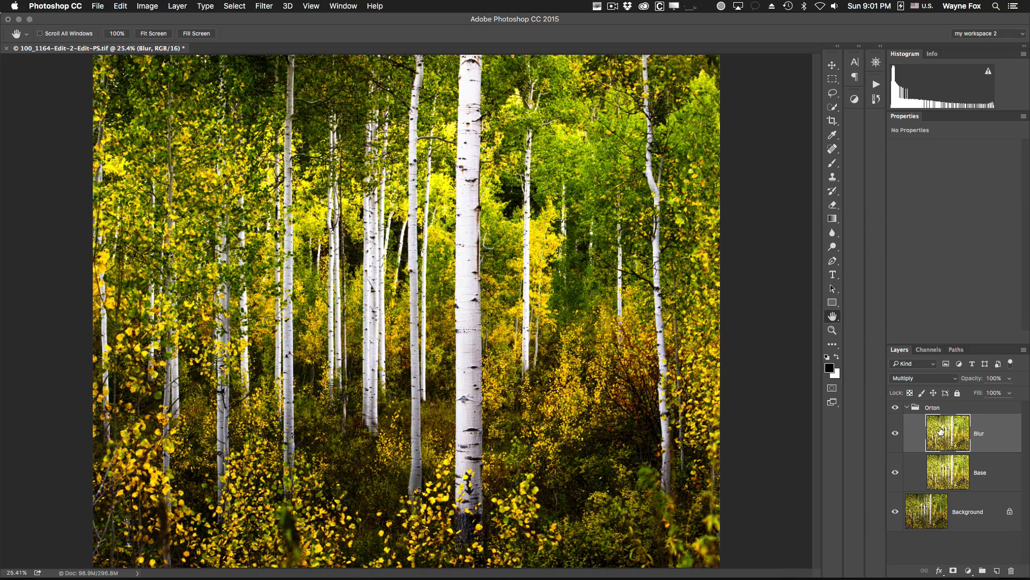
# Apply a Gaussian Blur with a radius of about 15 pixels to the Blur layer, judging the softness on the trunks.
pyautogui.click(260, 8)
pyautogui.moveTo(284, 136)
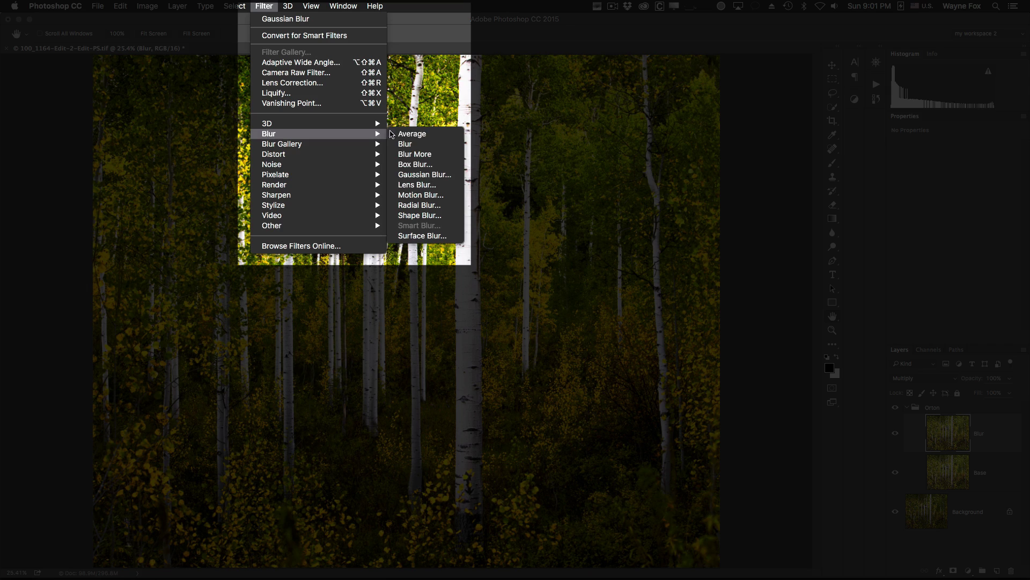
pyautogui.click(414, 175)
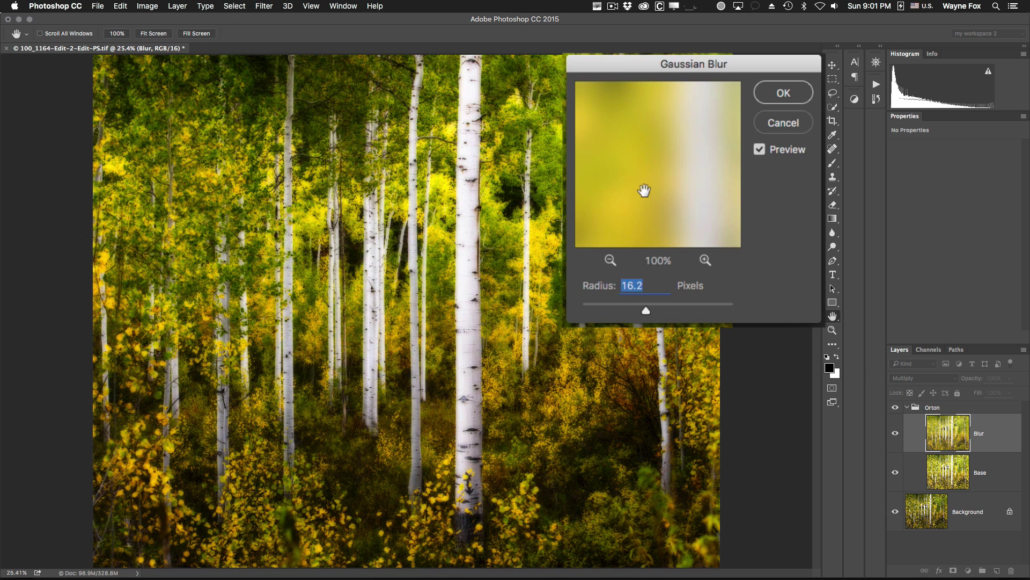
pyautogui.moveTo(644, 191); pyautogui.dragTo(682, 183)
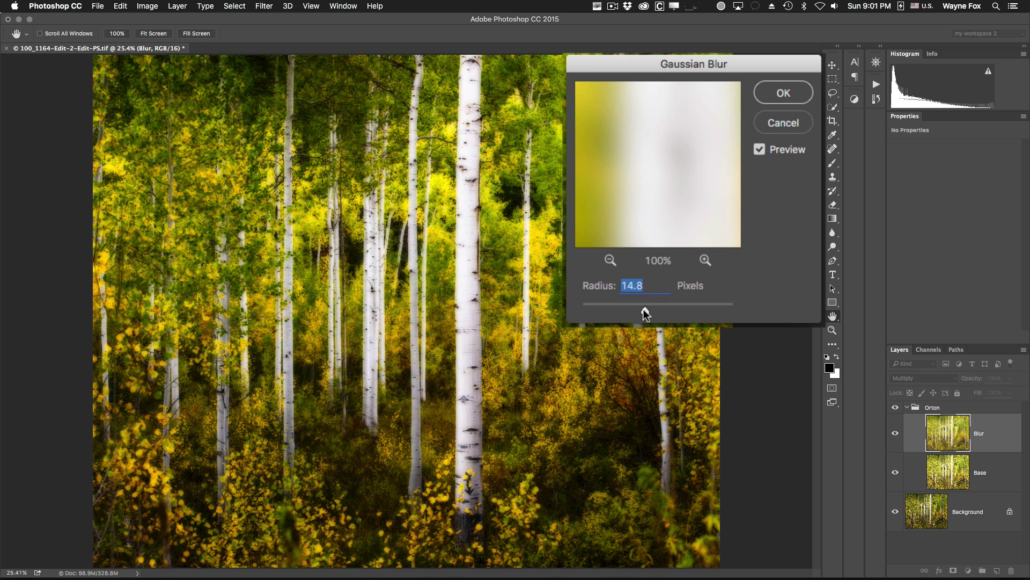
pyautogui.moveTo(640, 310); pyautogui.dragTo(636, 310)
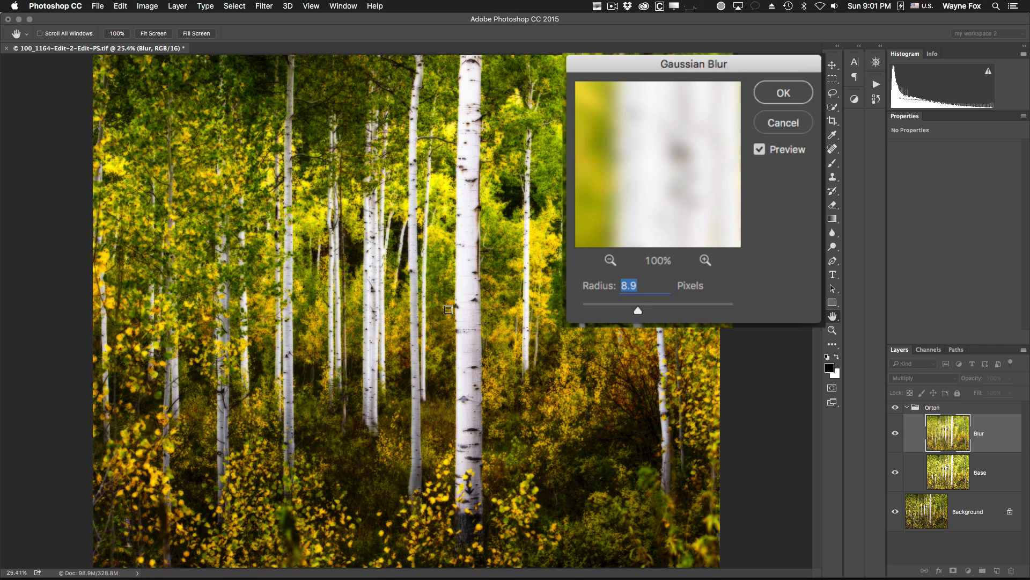
pyautogui.keyDown('super'); pyautogui.click(454, 297); pyautogui.keyUp('super')
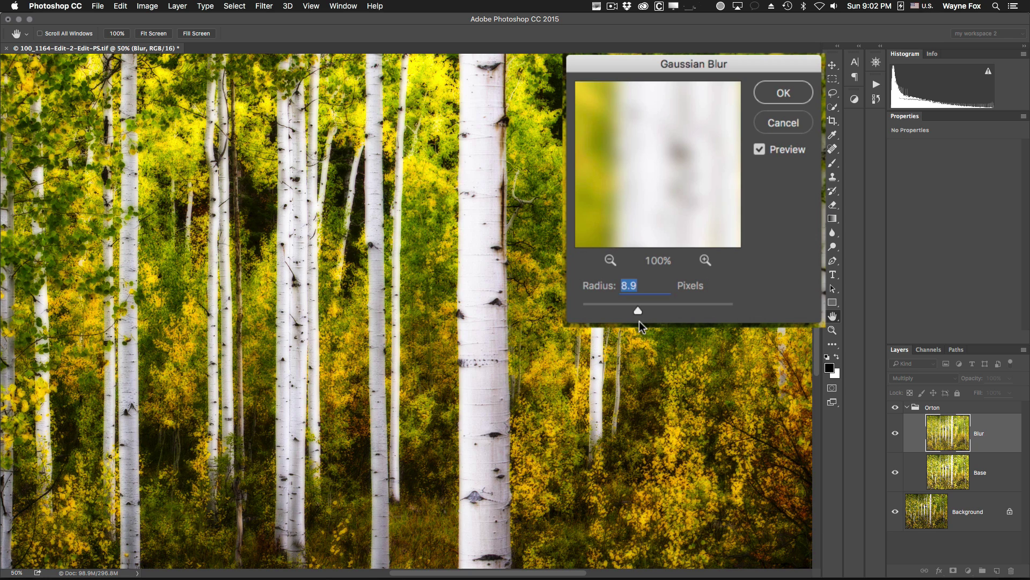
pyautogui.moveTo(639, 314); pyautogui.dragTo(645, 313)
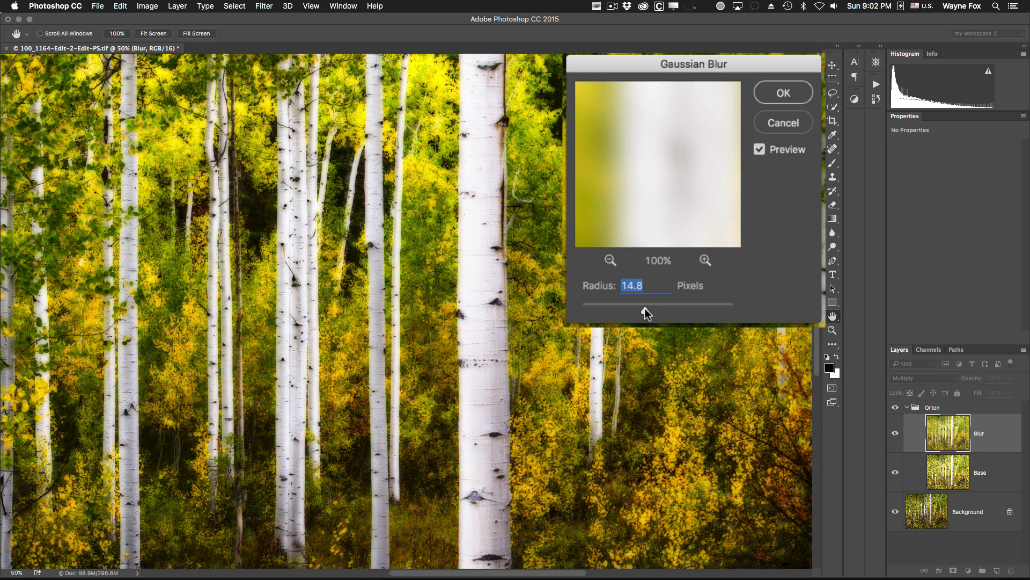
pyautogui.moveTo(660, 218); pyautogui.dragTo(672, 200)
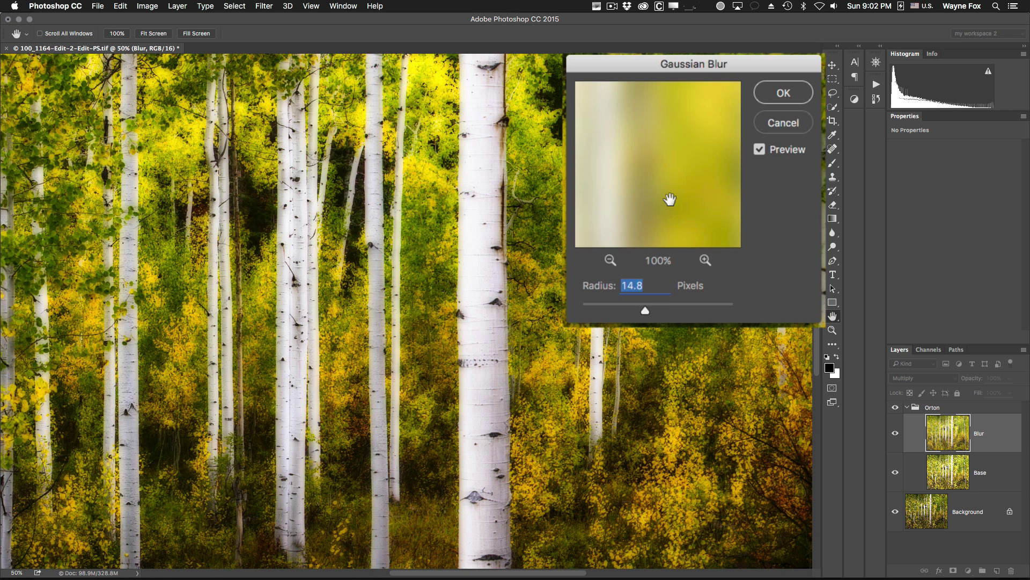
pyautogui.moveTo(647, 309); pyautogui.dragTo(644, 311)
pyautogui.click(783, 95)
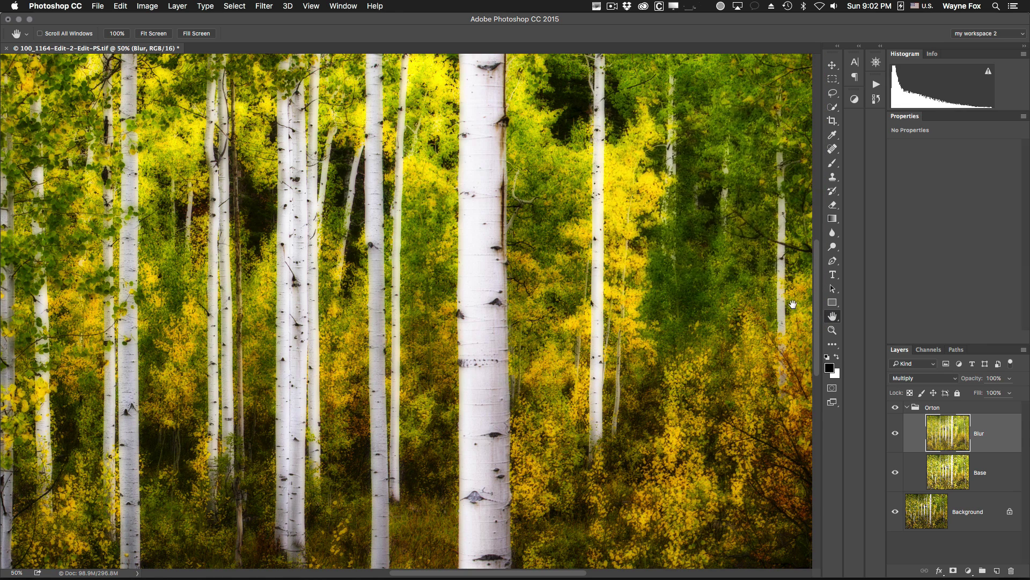
# Compare the whole photo with and without the blurred Orton group, leaving the group shown.
pyautogui.press('super+0')
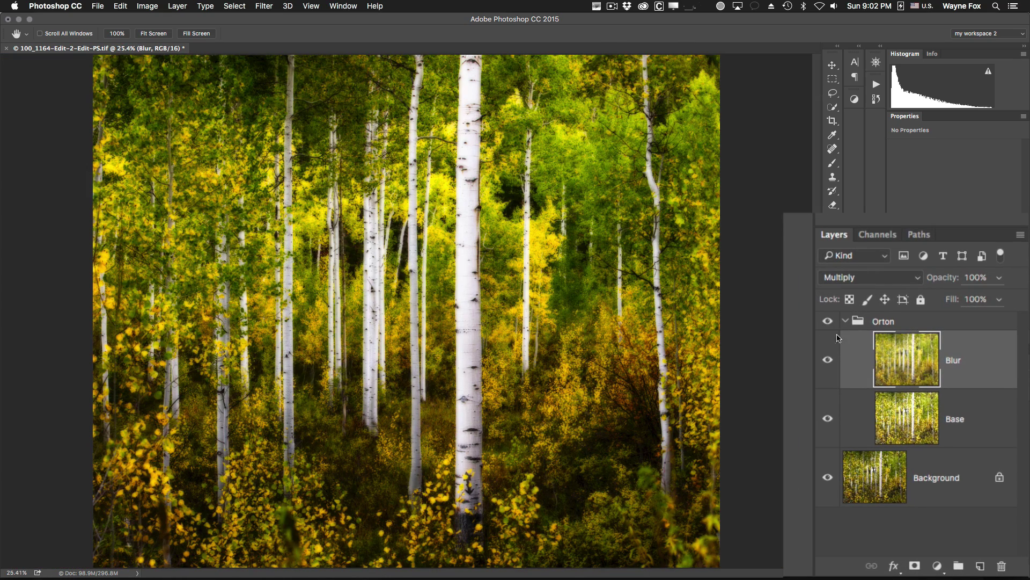
pyautogui.click(828, 320)
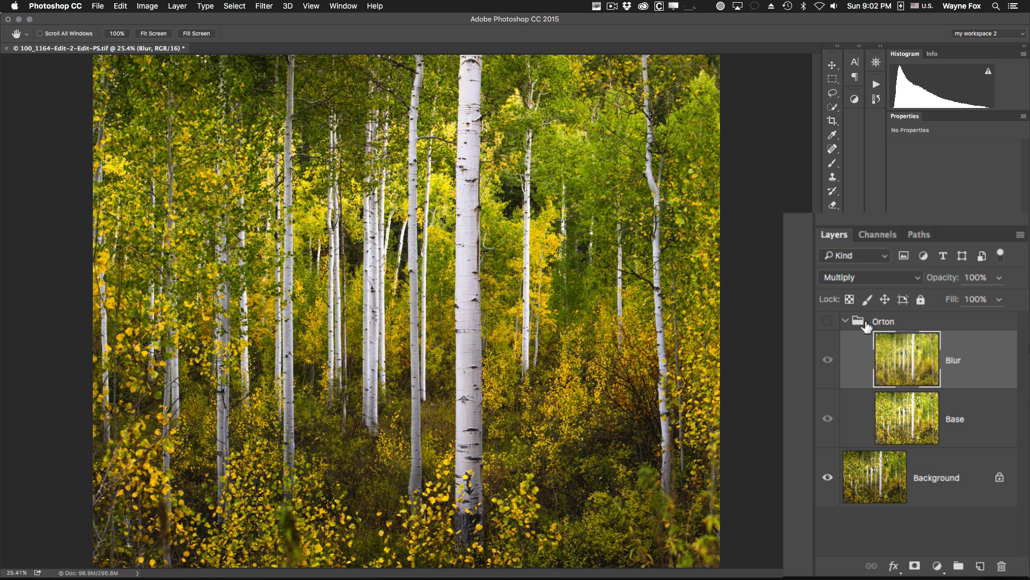
pyautogui.click(827, 321)
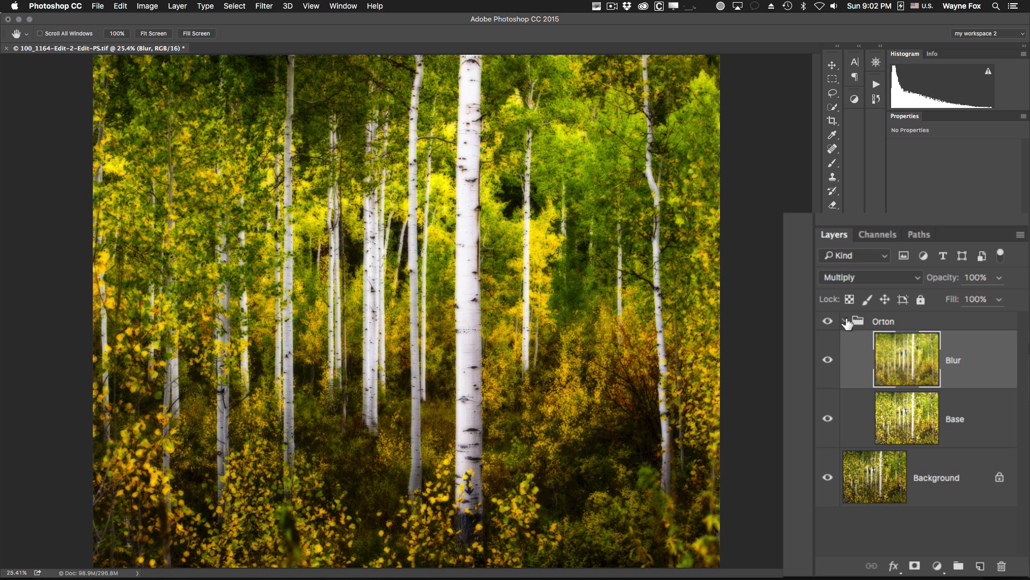
# Collapse the Orton group, lower its opacity to 45%, and compare the softened effect with the original up close.
pyautogui.click(845, 321)
pyautogui.moveTo(948, 281)
pyautogui.mouseDown()
pyautogui.moveTo(926, 284)
pyautogui.moveTo(943, 281)
pyautogui.mouseUp()
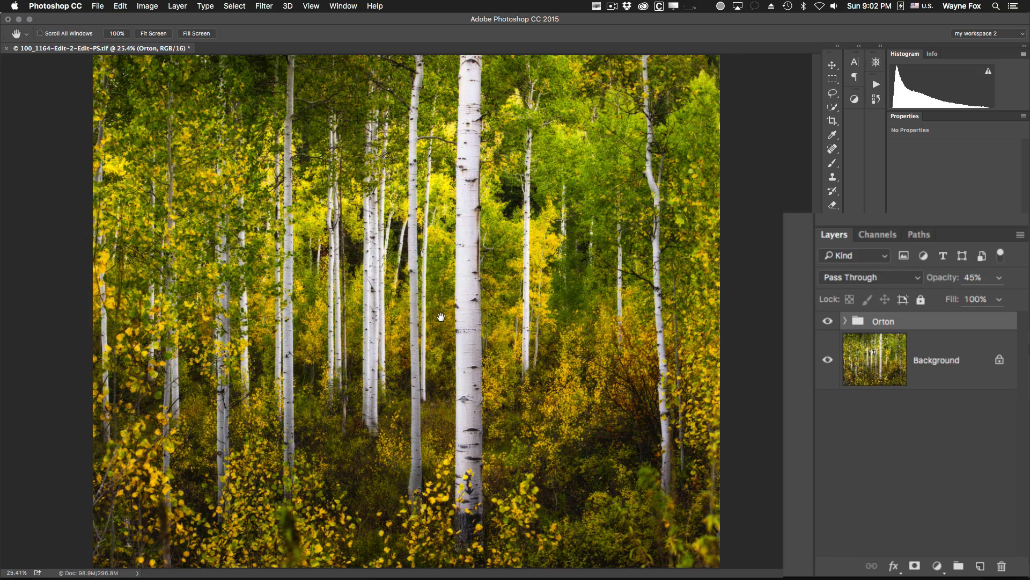
pyautogui.scroll(2, 441, 317)
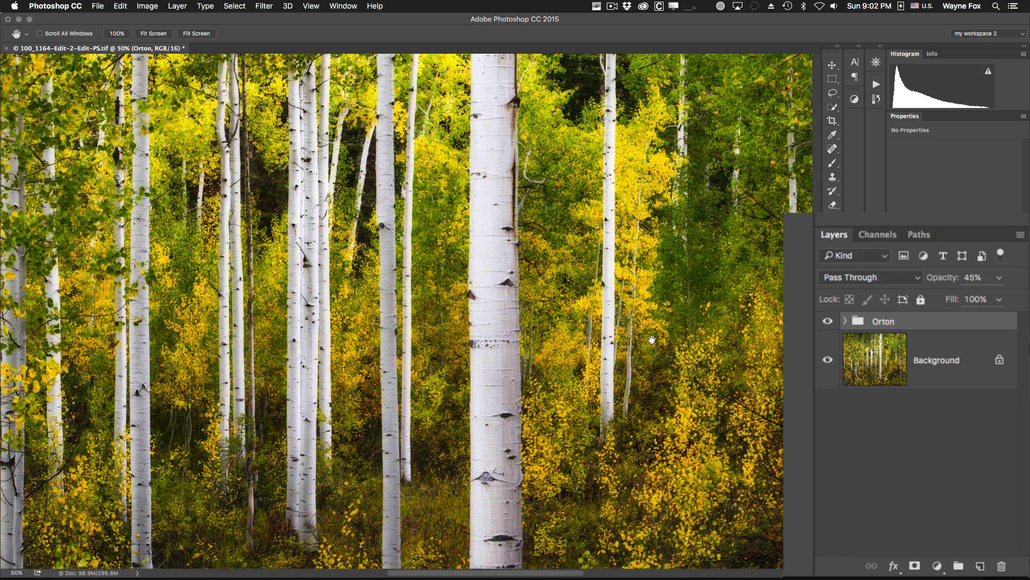
pyautogui.click(828, 321)
pyautogui.click(828, 322)
pyautogui.click(828, 321)
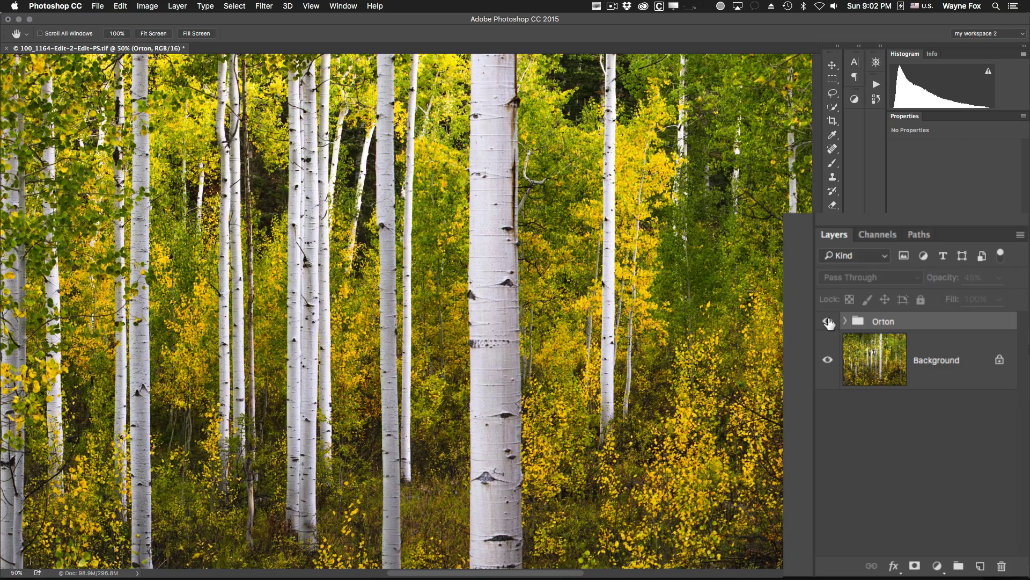
pyautogui.click(828, 321)
# Restore the Orton group's opacity to 100% and toggle its visibility to compare the full-strength effect with the original.
pyautogui.moveTo(947, 281); pyautogui.dragTo(1003, 275)
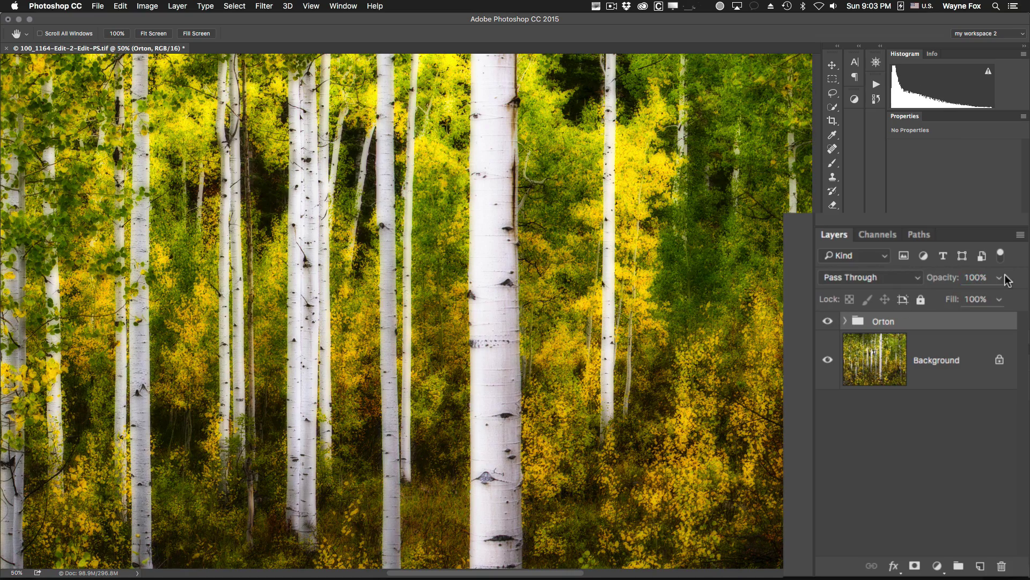
pyautogui.click(829, 324)
pyautogui.click(828, 323)
pyautogui.click(829, 324)
pyautogui.click(828, 323)
pyautogui.click(828, 322)
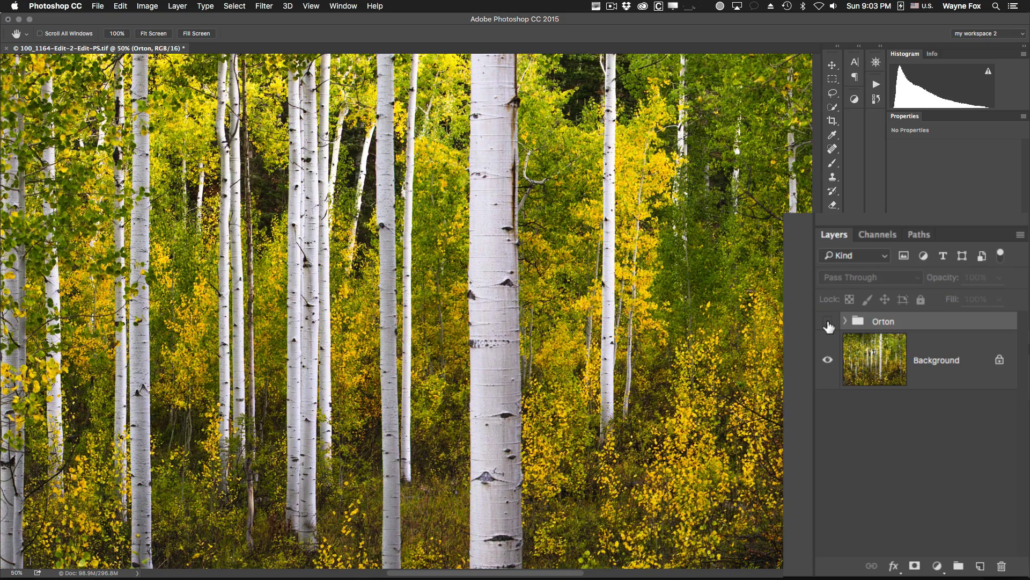
pyautogui.click(828, 322)
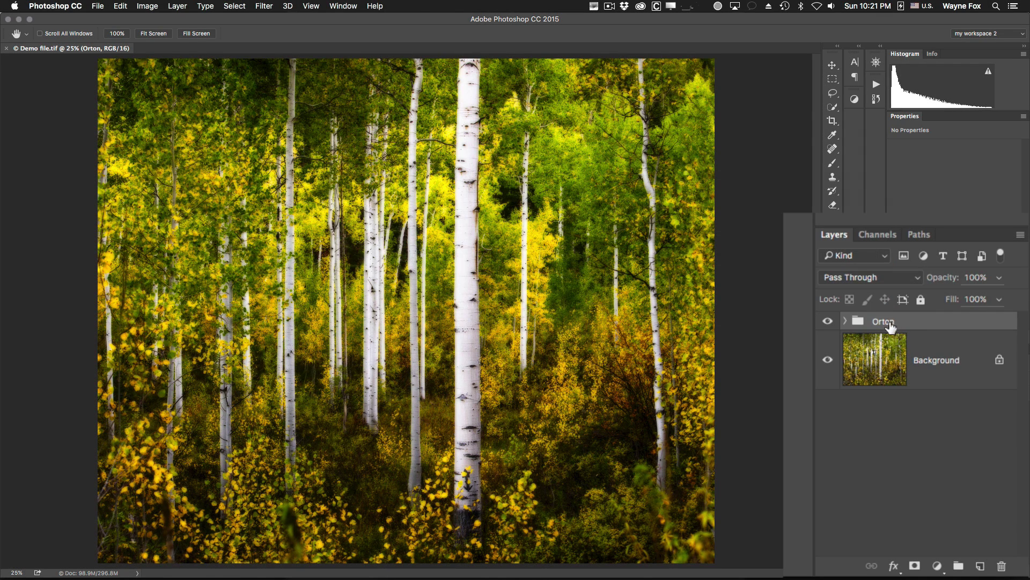
# Rename the Orton group as Orton Method 1.
pyautogui.doubleClick(892, 322)
pyautogui.click(892, 322)
pyautogui.press('Right')
pyautogui.write('Method 1')
pyautogui.press('Return')
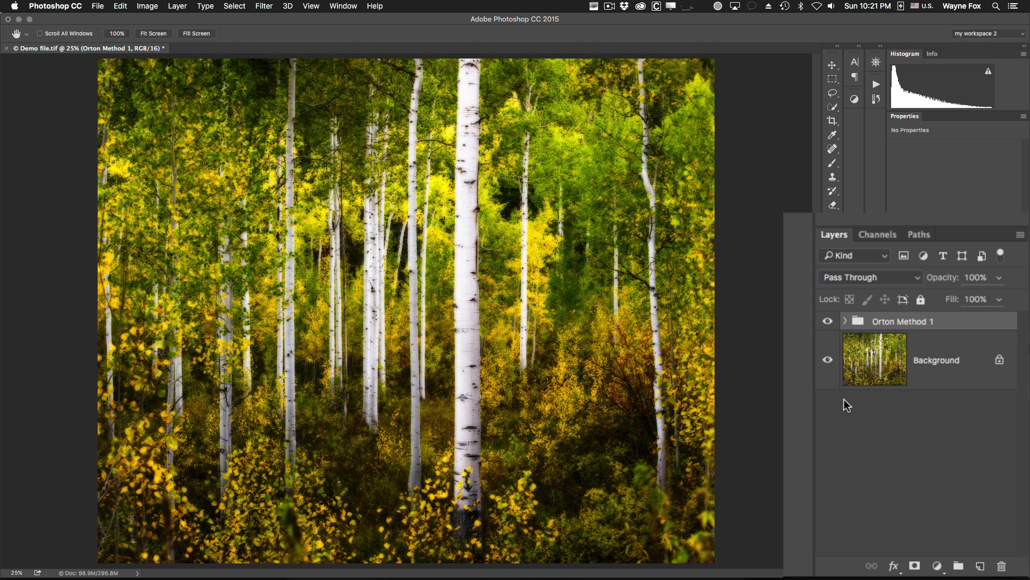
# Duplicate the Background layer and name the copy Blur.
pyautogui.click(881, 364)
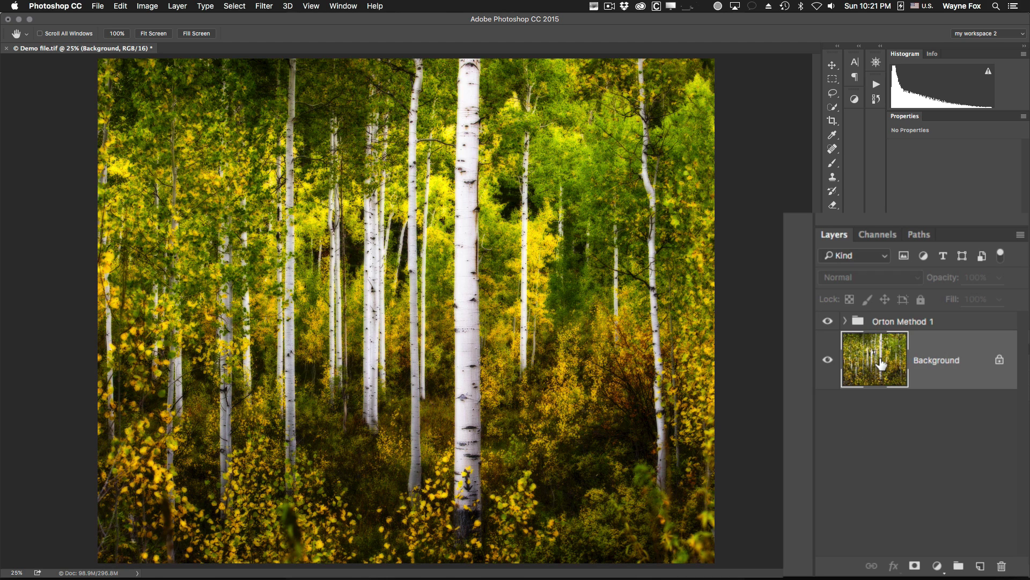
pyautogui.press('super+j')
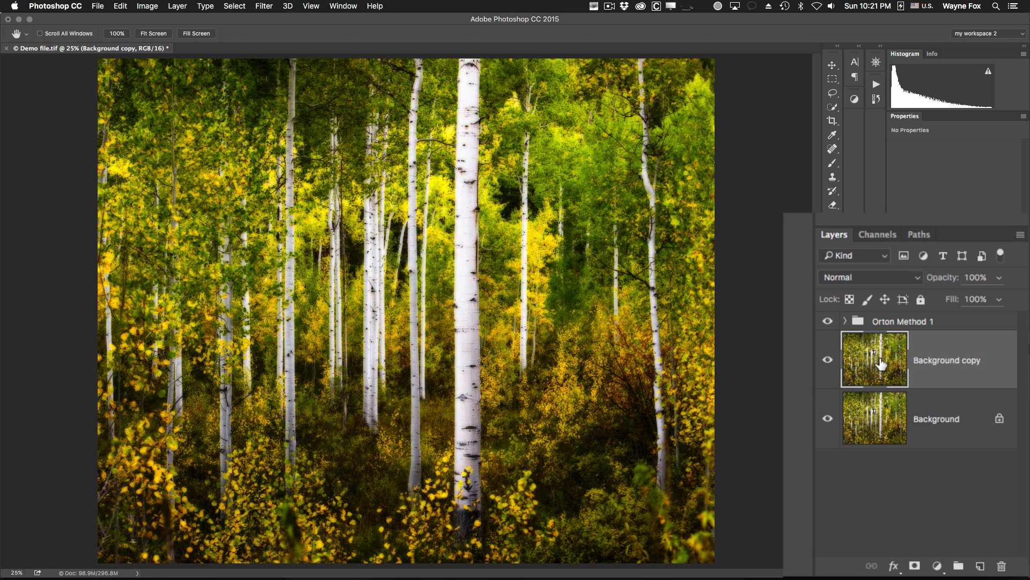
pyautogui.doubleClick(940, 360)
pyautogui.write('Blur')
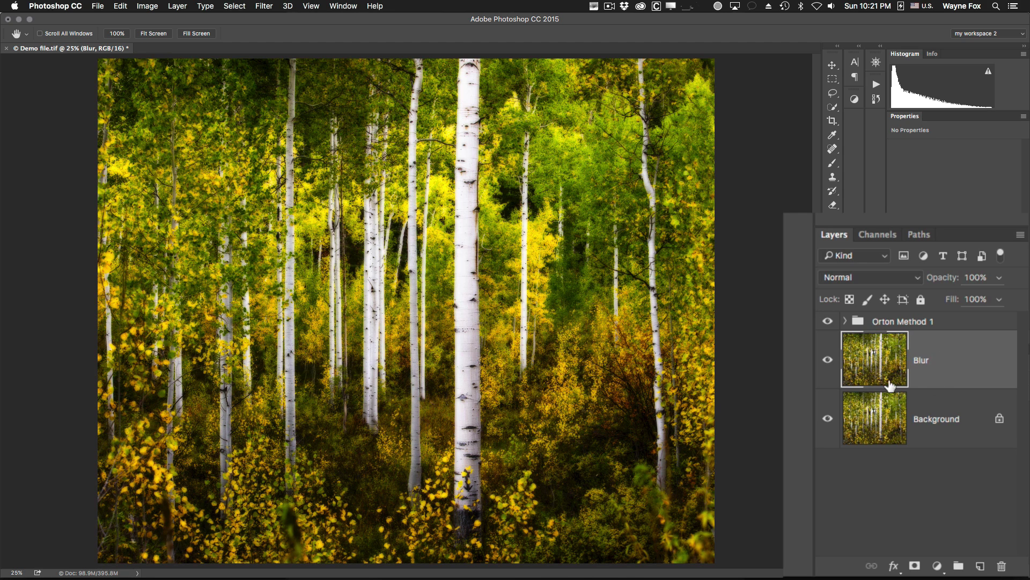
pyautogui.press('Return')
# Duplicate the new Blur layer and name the copy Screen.
pyautogui.press('super+j')
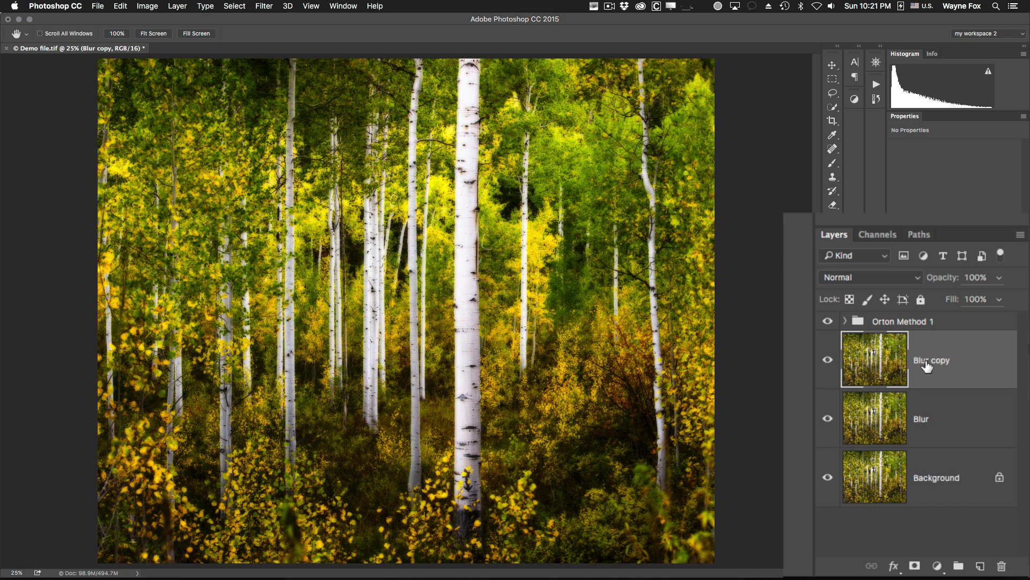
pyautogui.doubleClick(926, 361)
pyautogui.write('Screen')
pyautogui.press('Return')
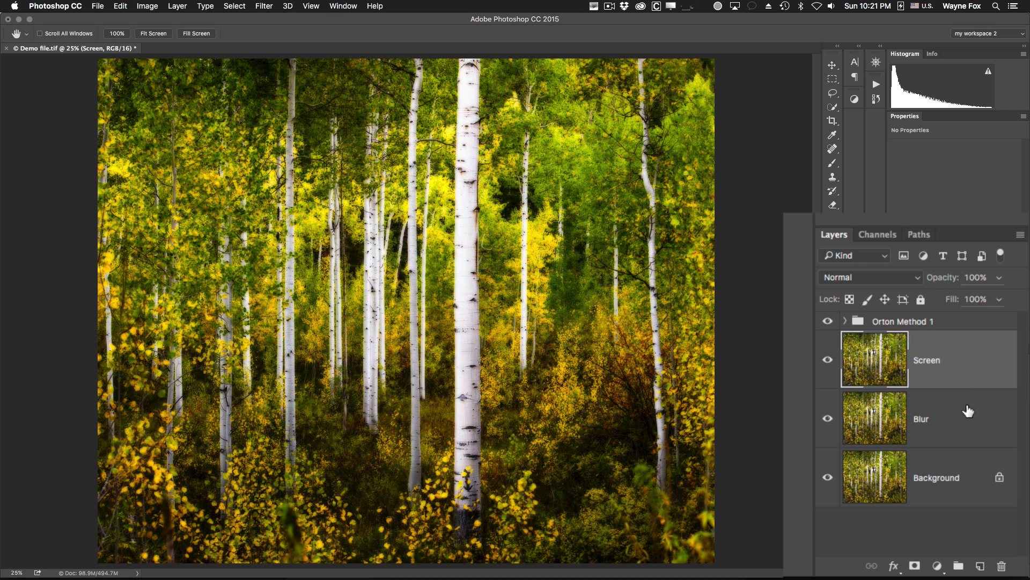
# Group the Screen and Blur layers into a new group named Orton Method 2.
pyautogui.keyDown('shift'); pyautogui.click(969, 412); pyautogui.keyUp('shift')
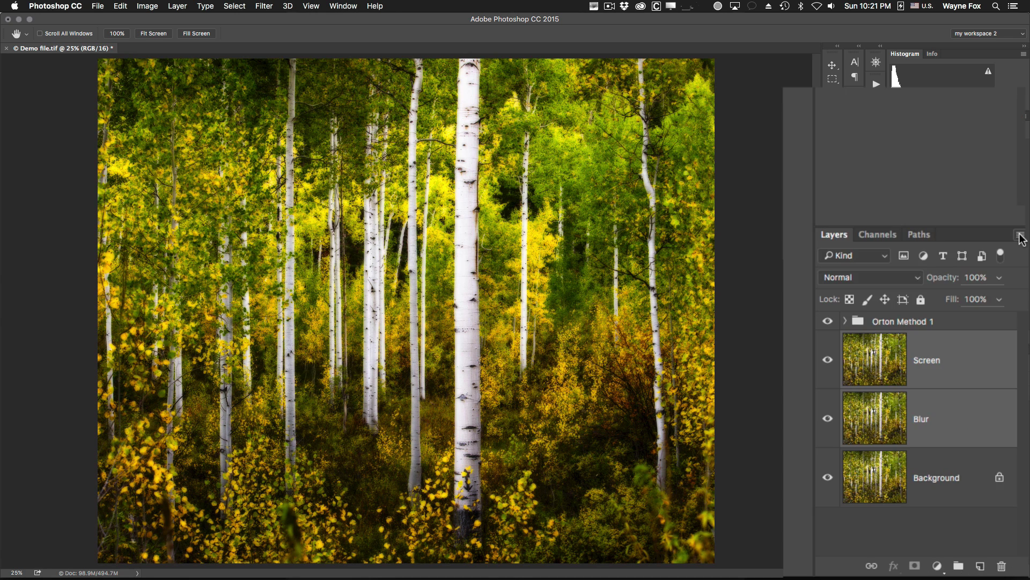
pyautogui.click(1020, 234)
pyautogui.click(972, 187)
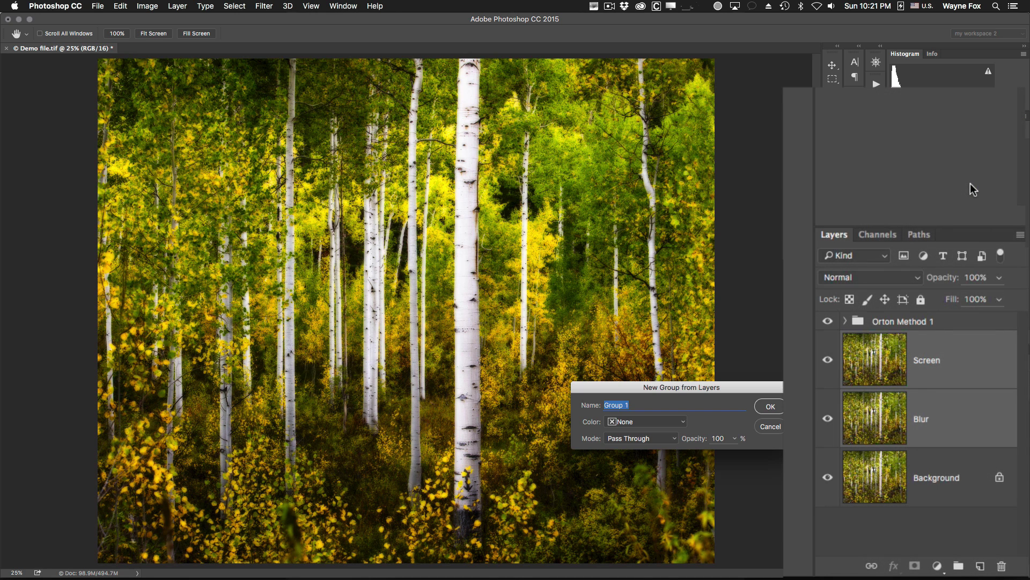
pyautogui.write('Orton Method 2')
pyautogui.press('Return')
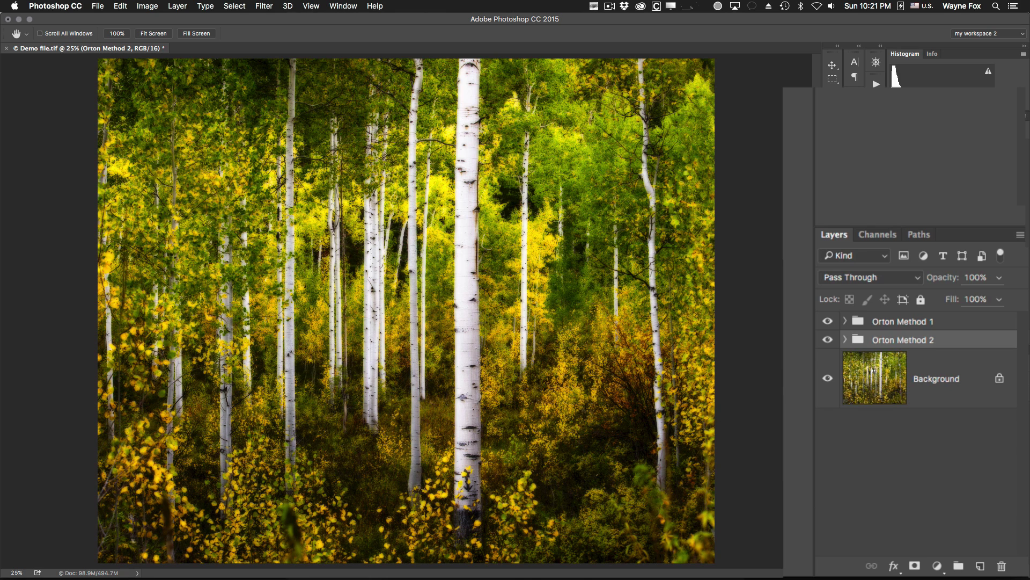
# In the Orton Method 2 group, set the Blur layer's blend mode to Multiply and the Screen layer's blend mode to Screen.
pyautogui.click(845, 339)
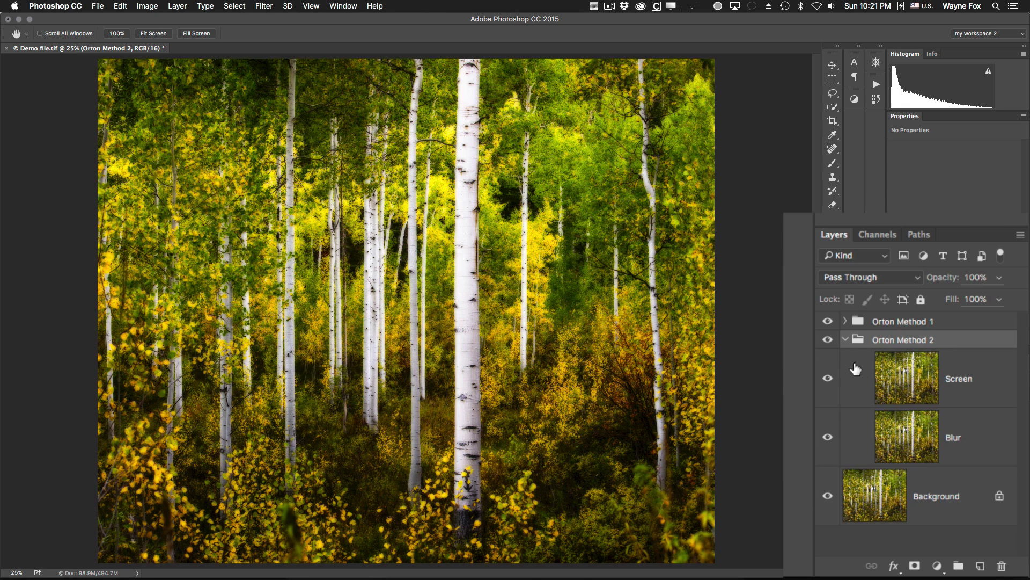
pyautogui.click(904, 436)
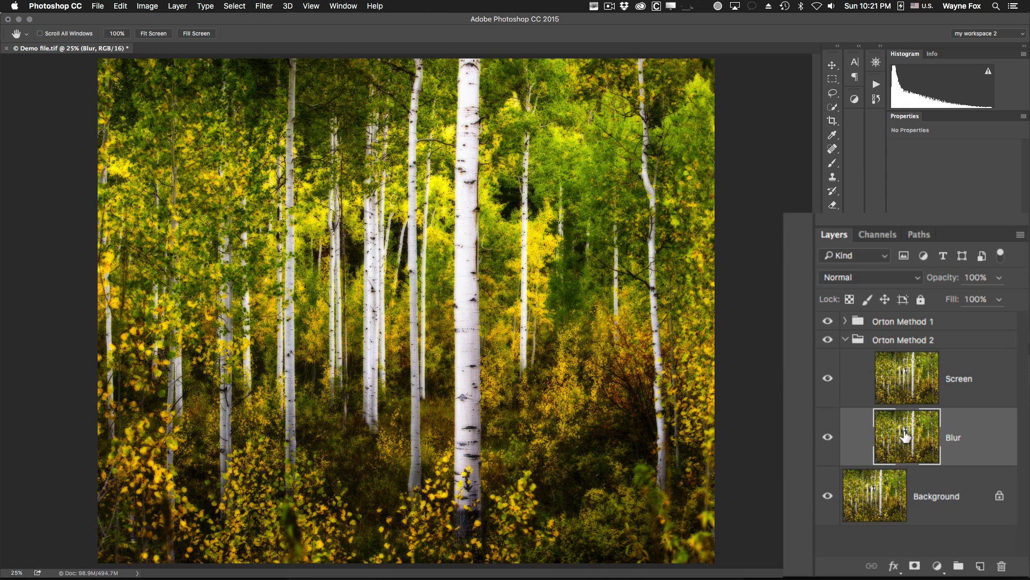
pyautogui.click(877, 276)
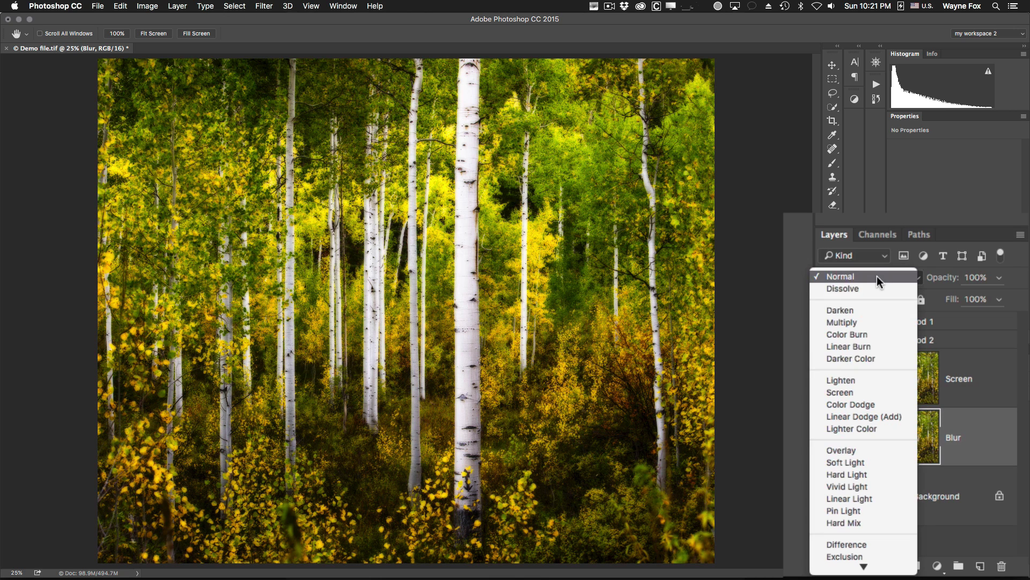
pyautogui.click(861, 323)
pyautogui.click(906, 382)
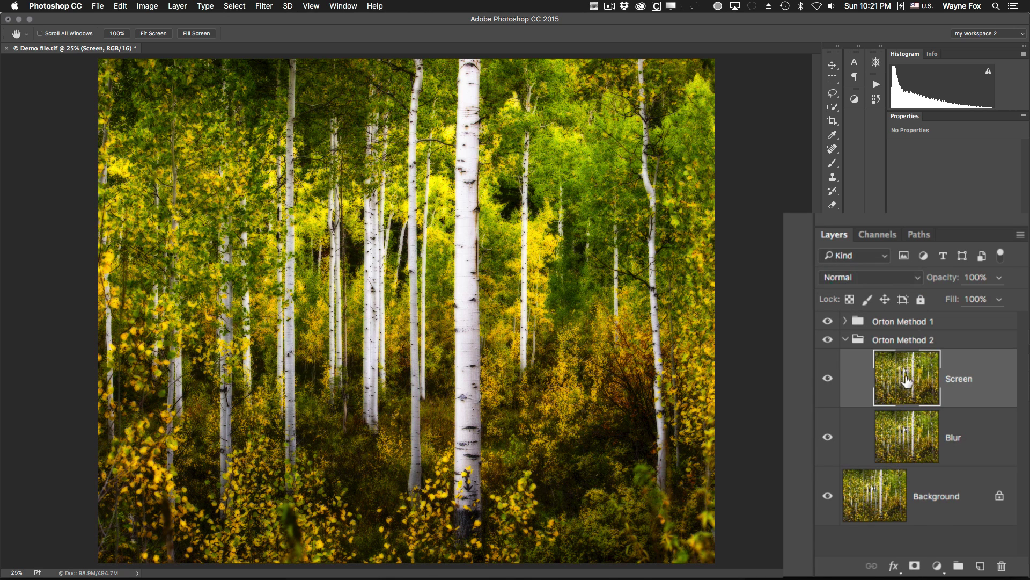
pyautogui.click(867, 279)
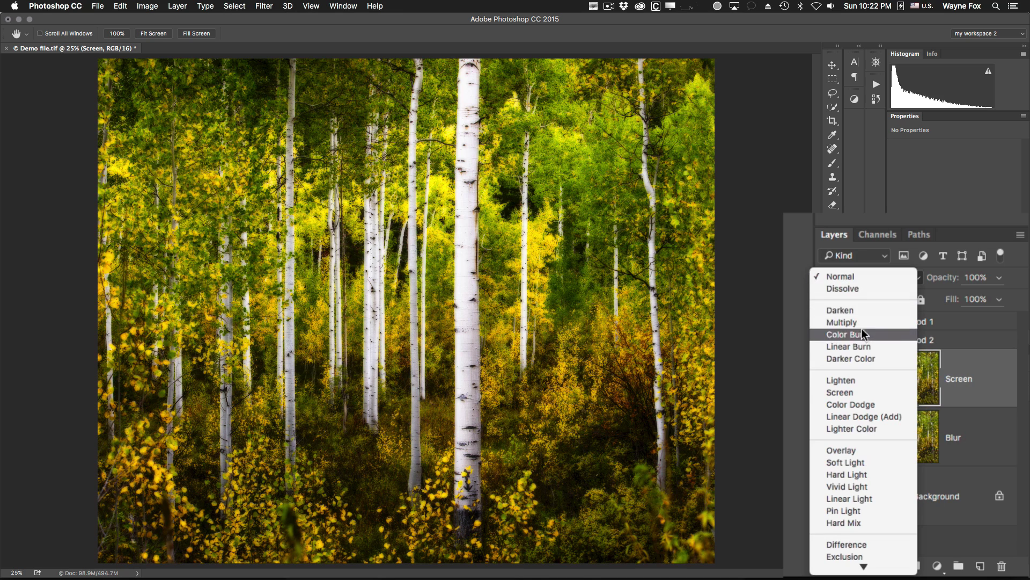
pyautogui.click(865, 392)
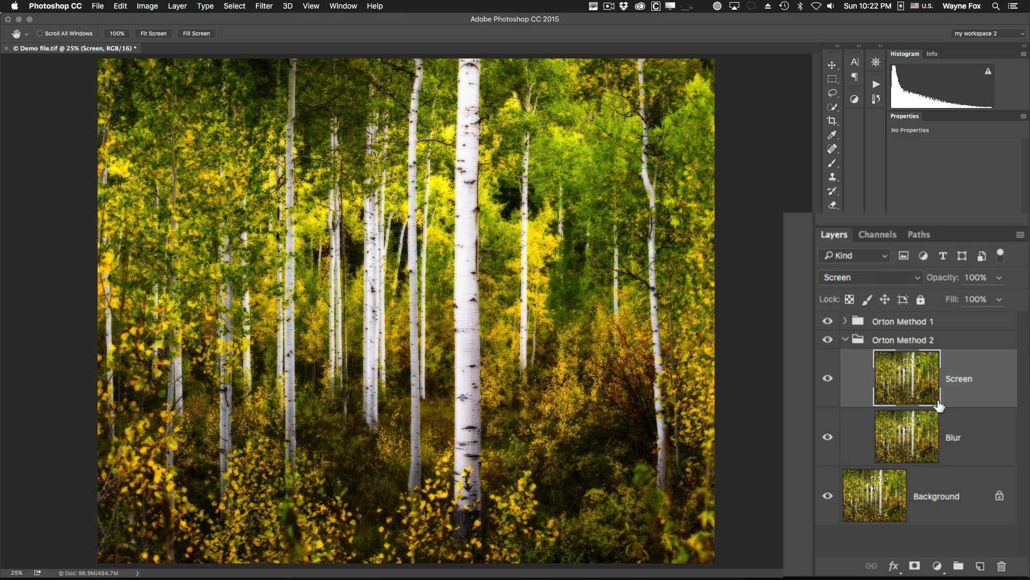
# Hide the Orton Method 1 group and compare the photo with the Orton Method 2 group off and on.
pyautogui.click(827, 321)
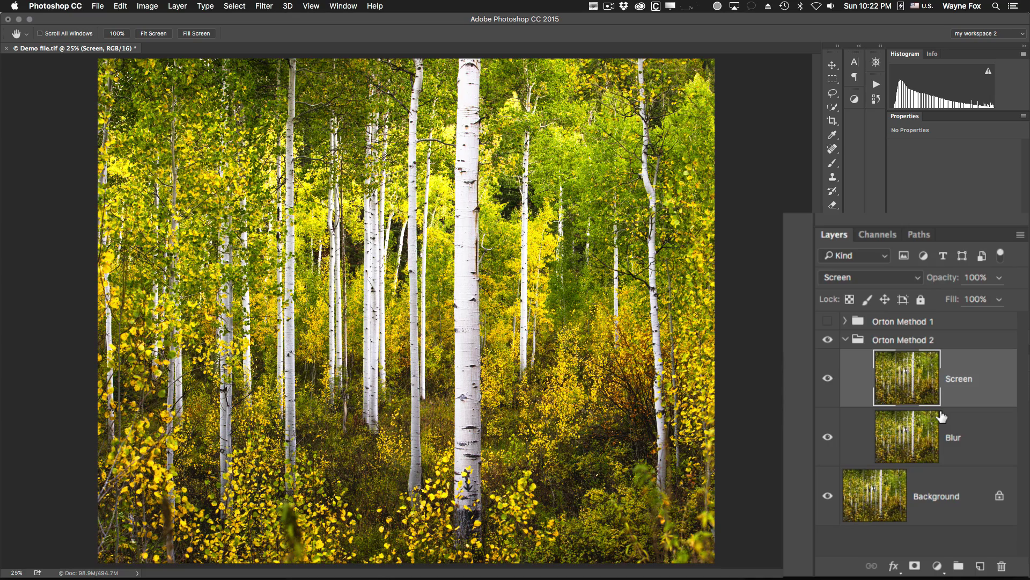
pyautogui.click(827, 340)
pyautogui.click(828, 340)
pyautogui.click(828, 340)
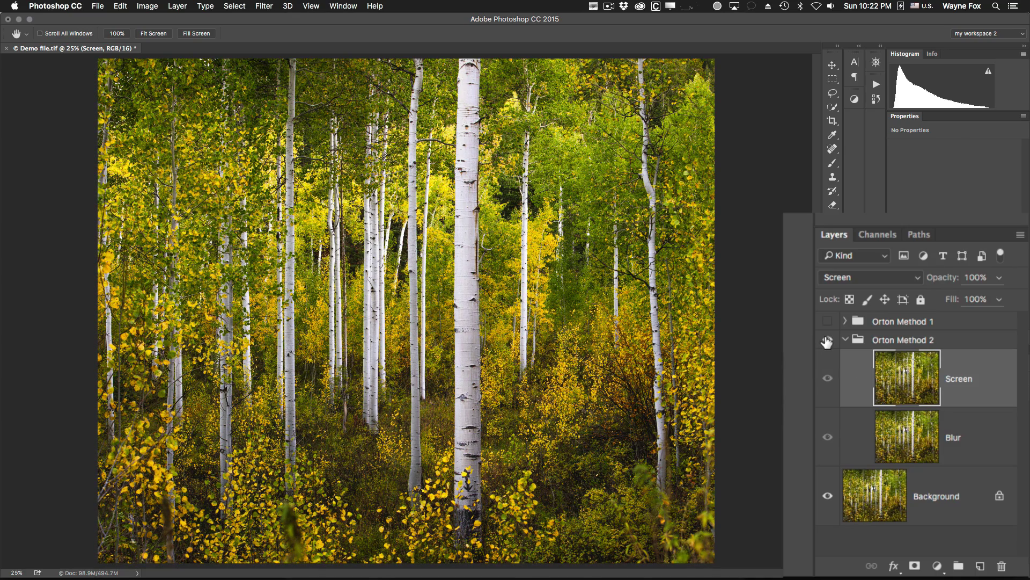
pyautogui.click(827, 340)
pyautogui.click(827, 340)
pyautogui.click(827, 340)
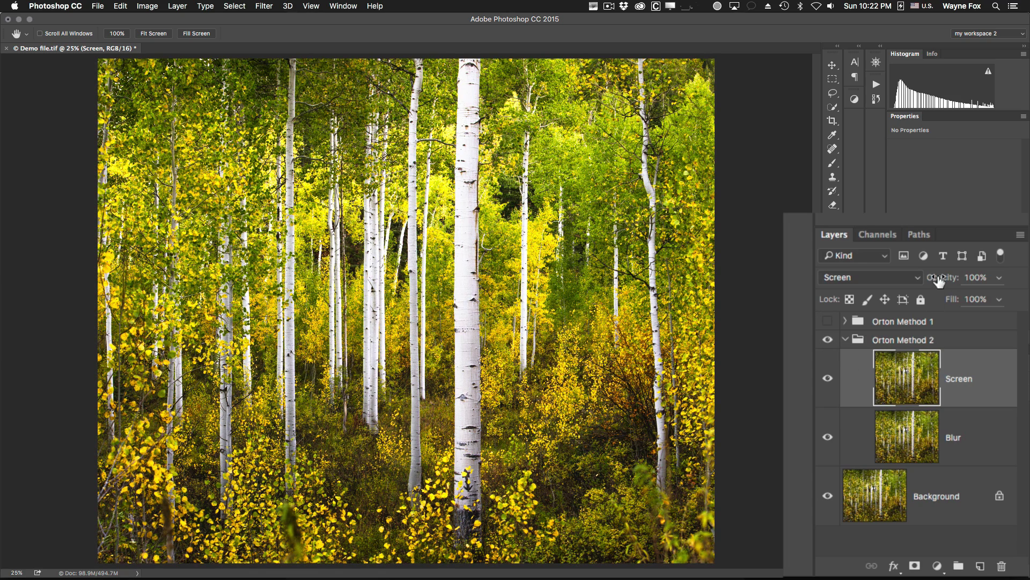
# Lower the Screen layer's opacity to 77% and compare the photo with the layer and its group off and on.
pyautogui.moveTo(932, 283); pyautogui.dragTo(920, 284)
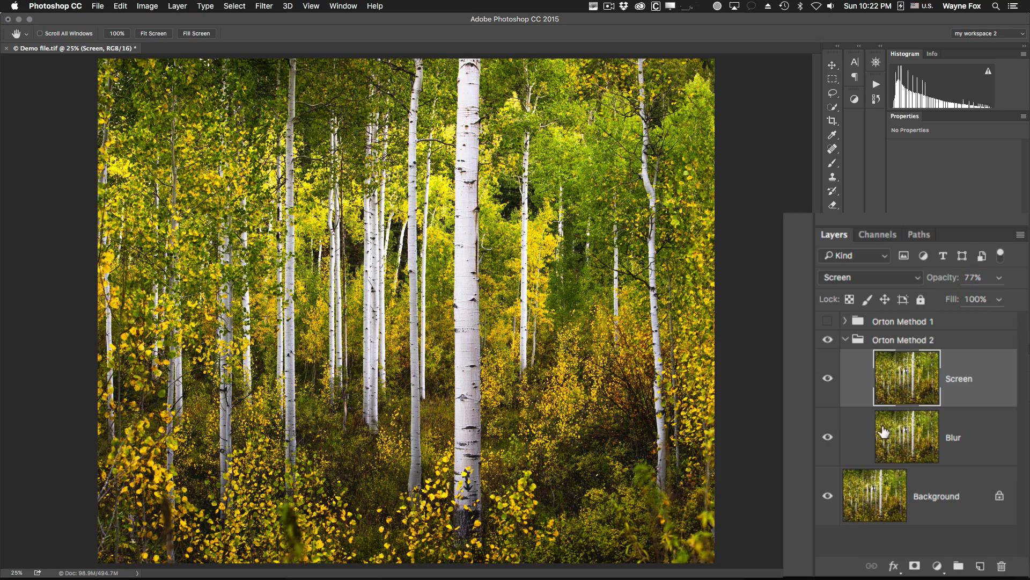
pyautogui.click(828, 381)
pyautogui.click(830, 376)
pyautogui.click(830, 342)
pyautogui.click(829, 341)
pyautogui.click(830, 342)
pyautogui.click(829, 342)
# Start a Gaussian Blur on the Blur layer and examine the trunks in its preview and on the canvas at 50%.
pyautogui.click(922, 443)
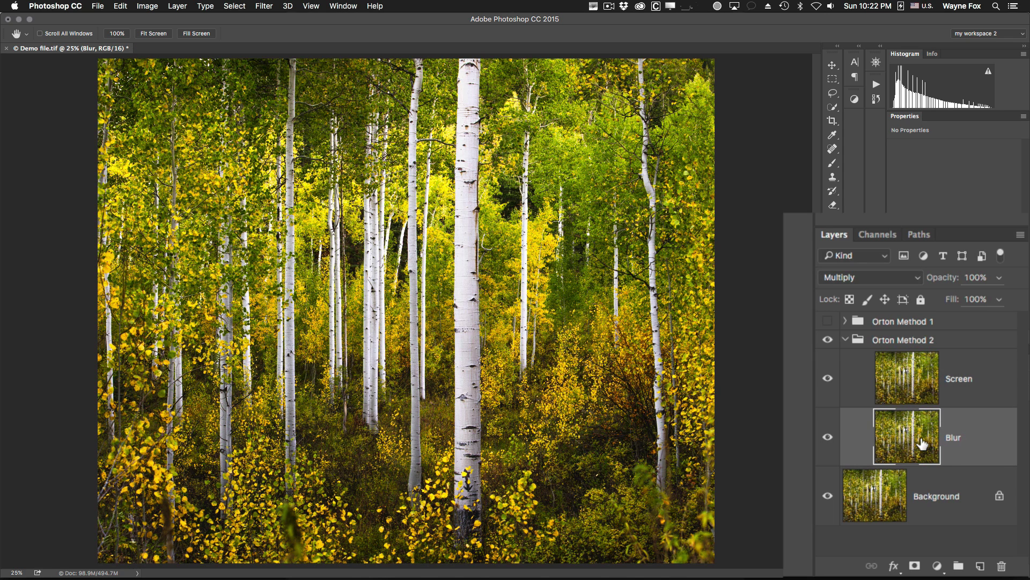
pyautogui.click(264, 6)
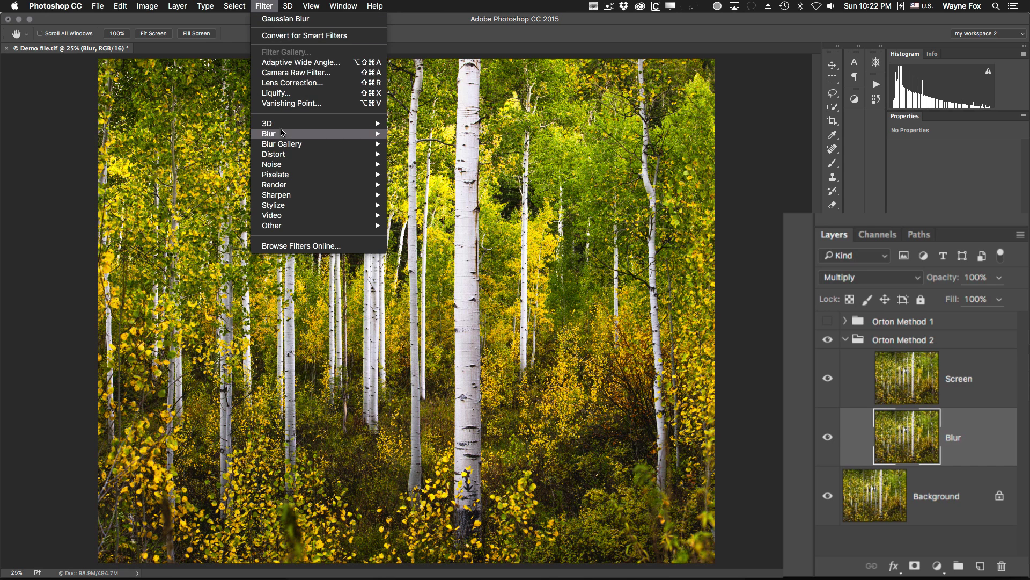
pyautogui.moveTo(281, 133)
pyautogui.click(428, 172)
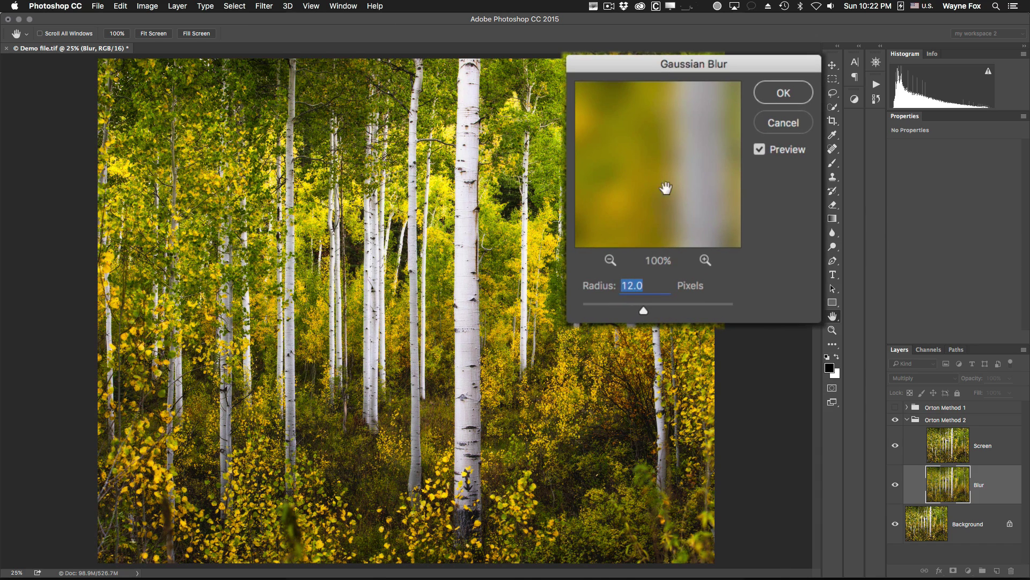
pyautogui.moveTo(691, 198); pyautogui.dragTo(628, 213)
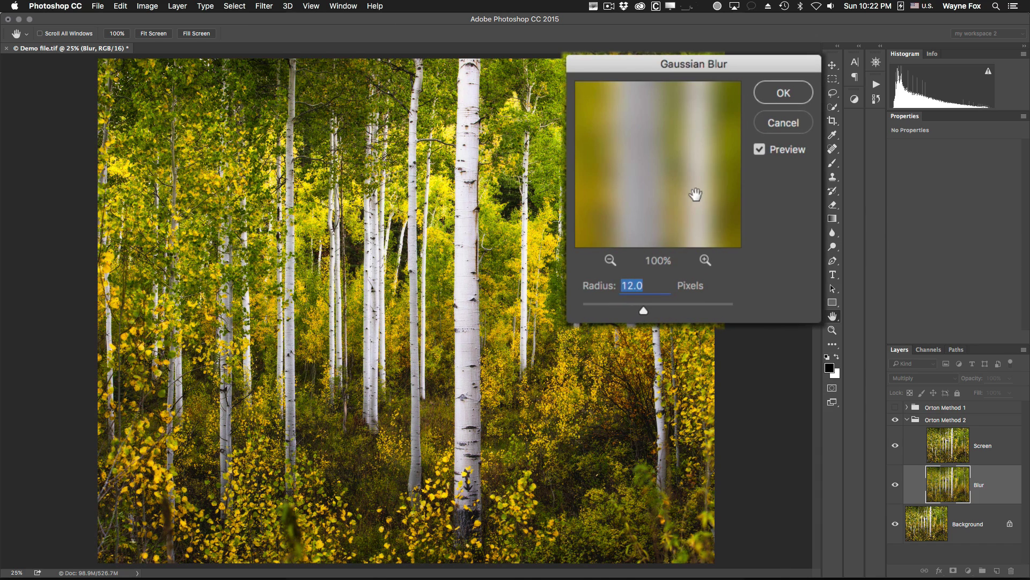
pyautogui.moveTo(696, 194); pyautogui.dragTo(658, 223)
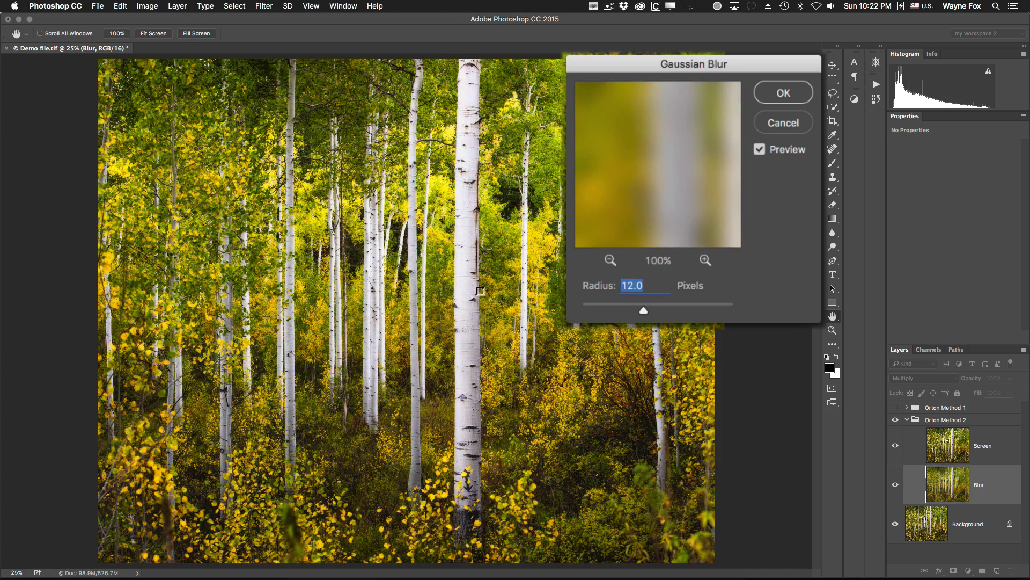
pyautogui.keyDown('super'); pyautogui.click(446, 259); pyautogui.keyUp('super')
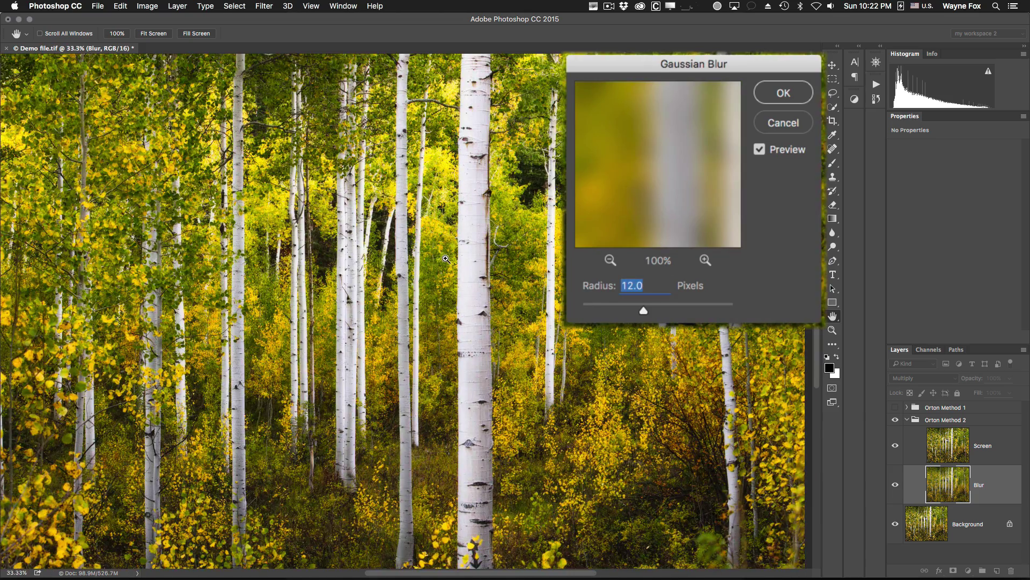
pyautogui.keyDown('super'); pyautogui.click(445, 259); pyautogui.keyUp('super')
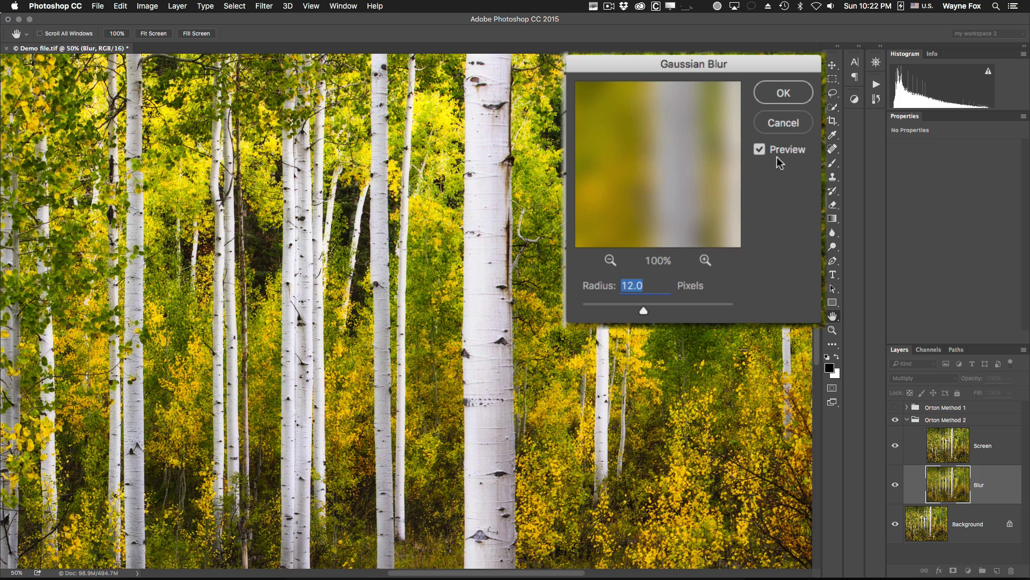
pyautogui.click(760, 149)
pyautogui.click(760, 149)
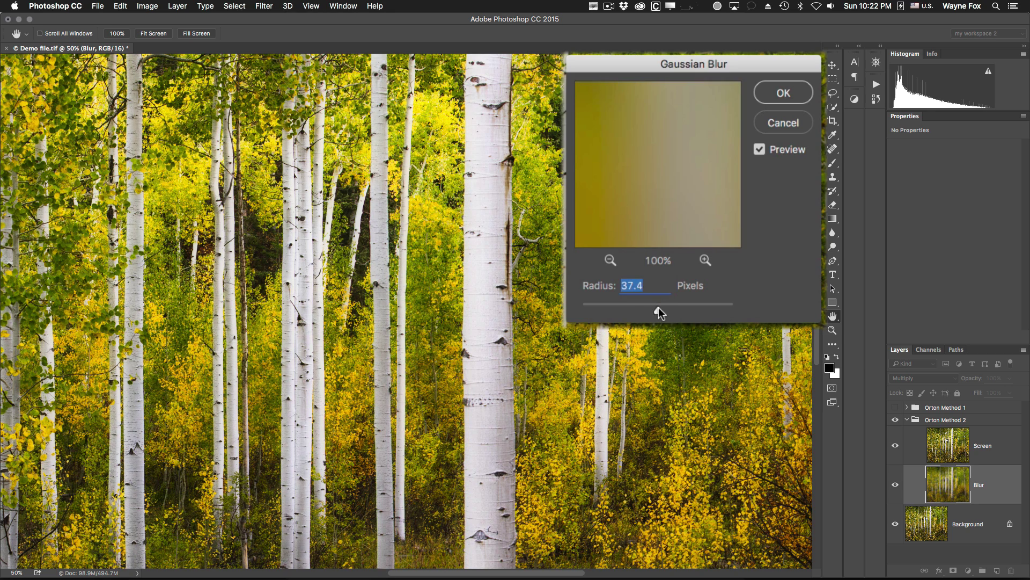
# Try a Gaussian Blur radius of 45.8 pixels and compare the image with the preview off and on.
pyautogui.moveTo(659, 310); pyautogui.dragTo(663, 310)
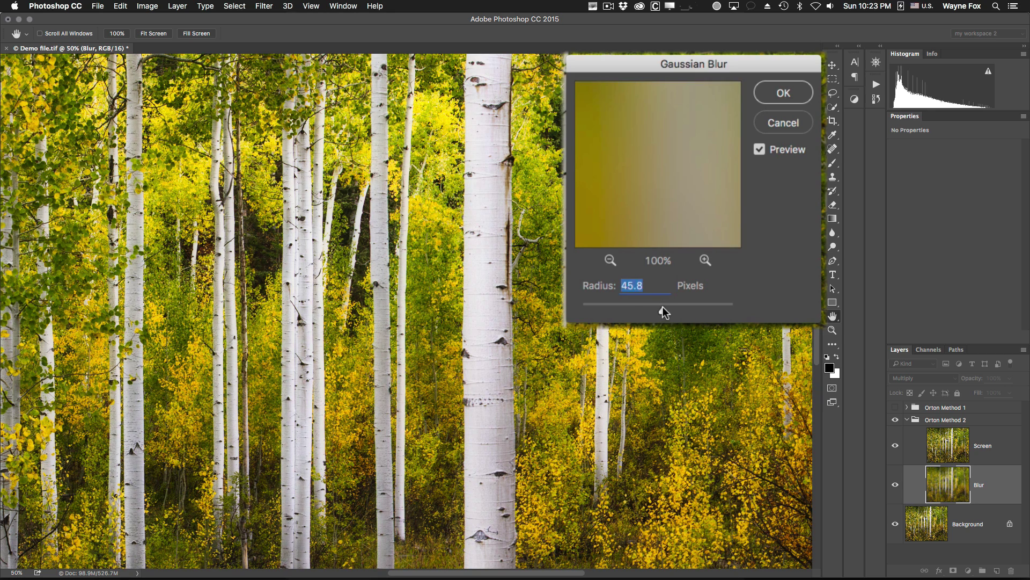
pyautogui.click(759, 151)
pyautogui.click(759, 150)
pyautogui.click(758, 151)
pyautogui.click(759, 150)
# Set the Gaussian Blur radius to 28.9 pixels and apply it to the Blur layer.
pyautogui.click(638, 305)
pyautogui.moveTo(643, 304); pyautogui.dragTo(649, 305)
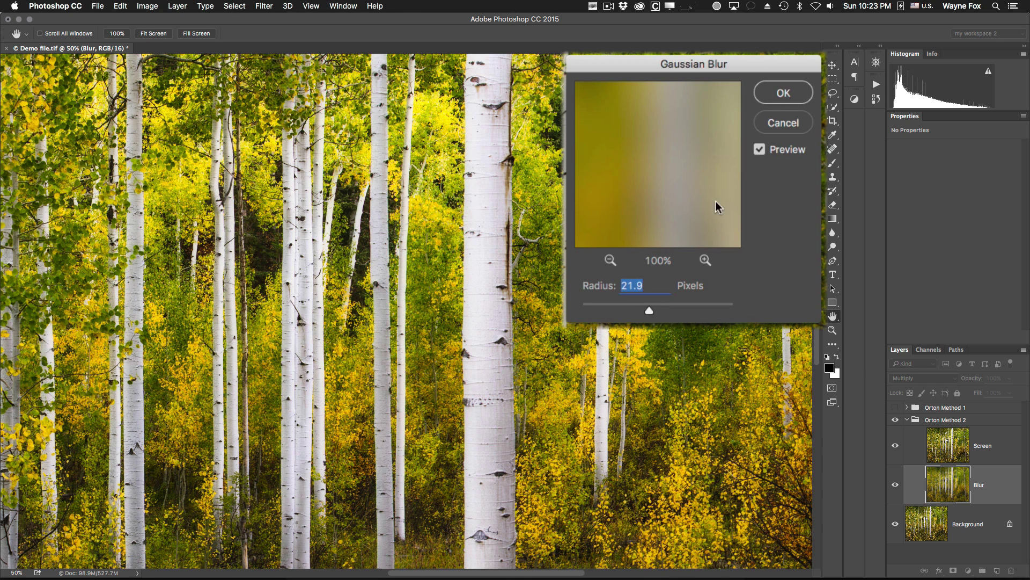
pyautogui.click(659, 304)
pyautogui.moveTo(659, 304); pyautogui.dragTo(653, 304)
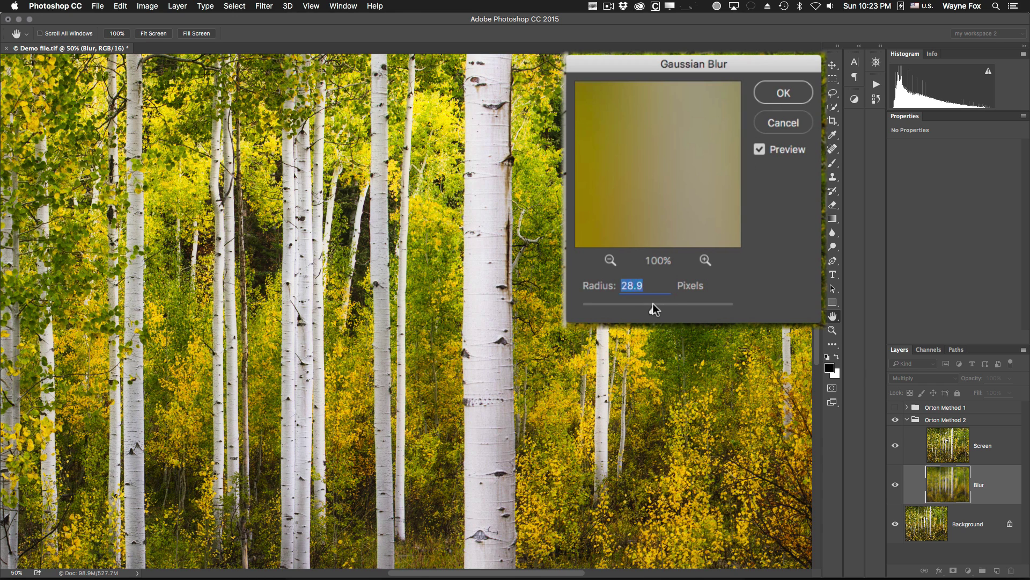
pyautogui.click(784, 94)
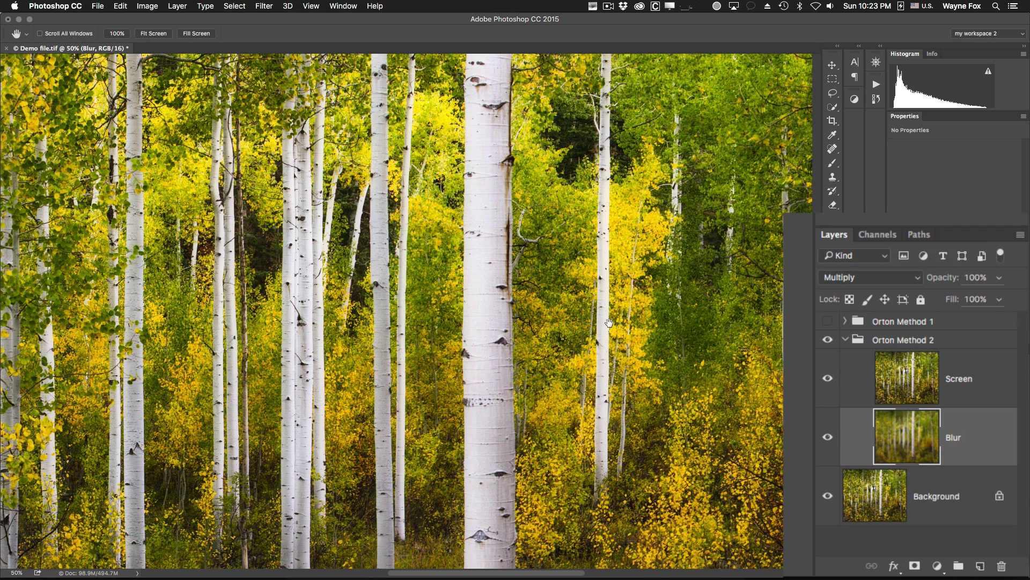
# Compare the photo with the Orton Method 2 group off and on, first at 50% zoom and then at 25%.
pyautogui.click(828, 340)
pyautogui.click(828, 340)
pyautogui.click(827, 340)
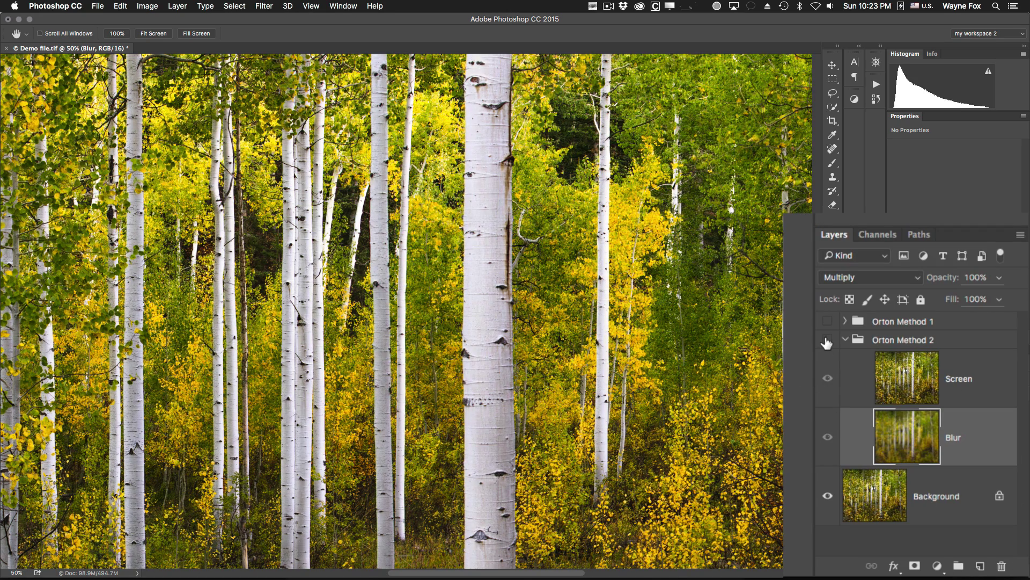
pyautogui.click(827, 340)
pyautogui.click(827, 340)
pyautogui.click(827, 340)
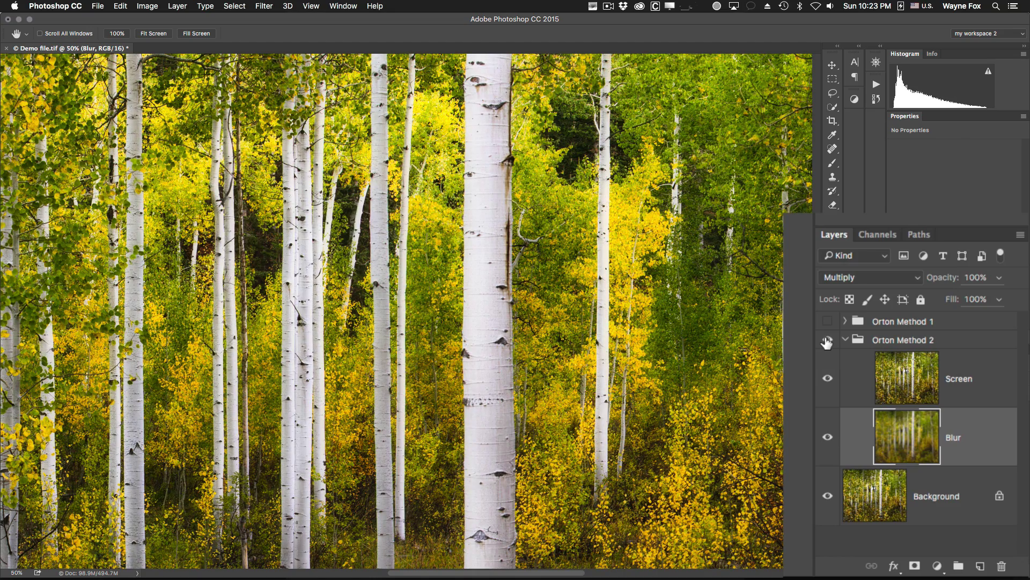
pyautogui.click(827, 340)
pyautogui.click(827, 340)
pyautogui.press('super+minus')
pyautogui.press('super+minus')
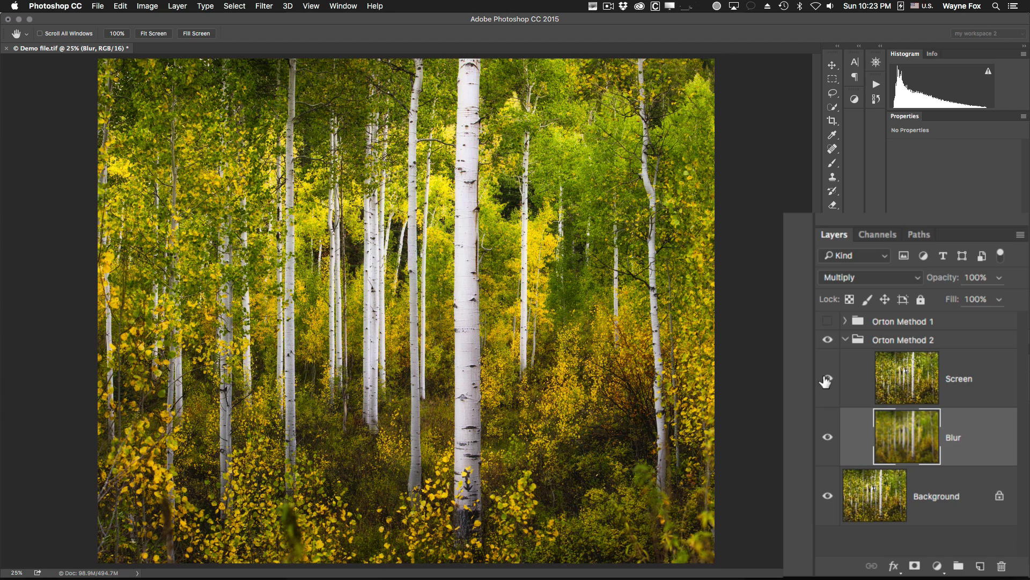
pyautogui.click(827, 341)
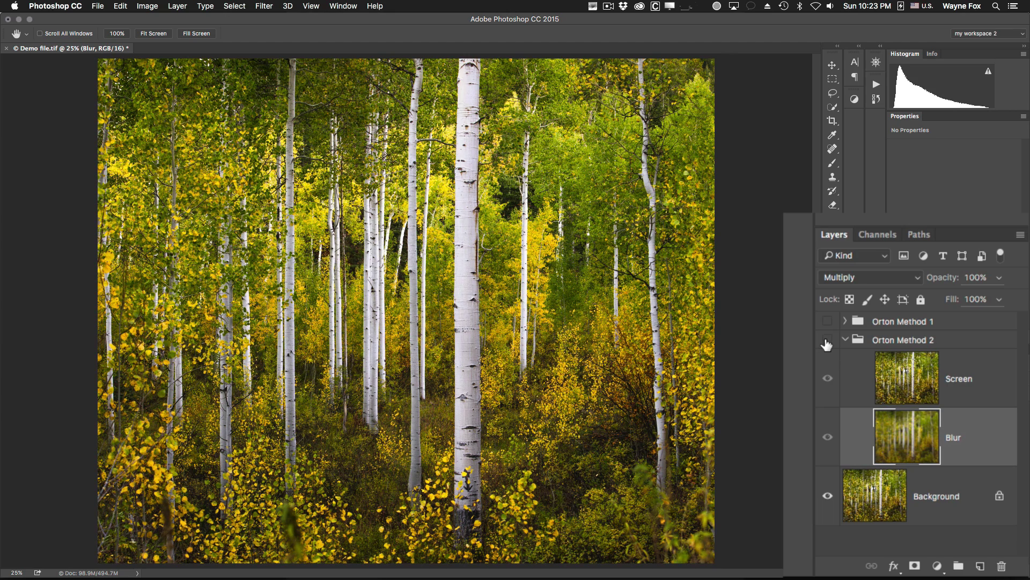
pyautogui.click(827, 341)
pyautogui.click(827, 341)
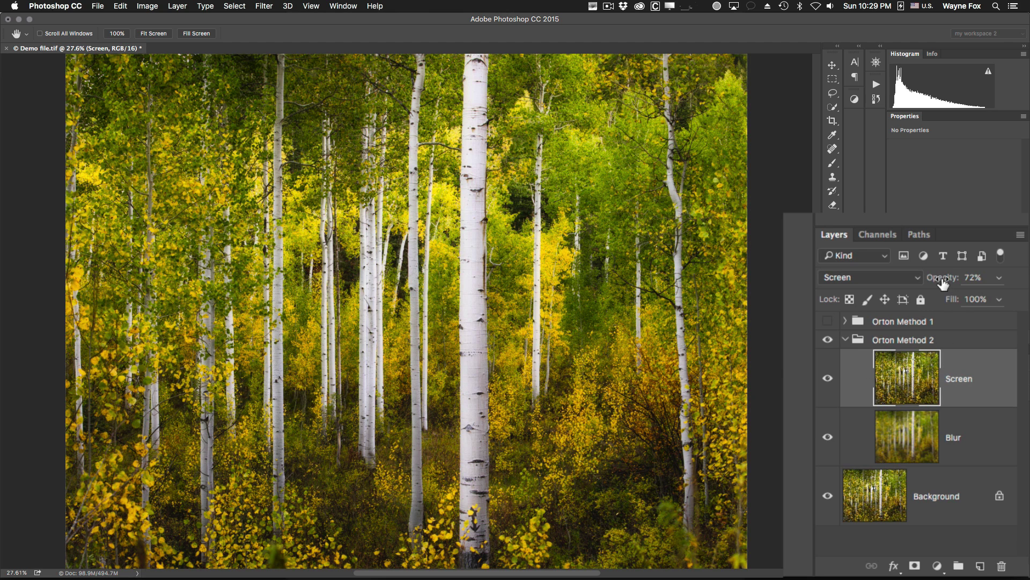
# Adjust the Screen layer's opacity and compare the photo with the Orton Method 2 group off and on.
pyautogui.moveTo(943, 283)
pyautogui.mouseDown()
pyautogui.moveTo(928, 285)
pyautogui.moveTo(990, 280)
pyautogui.moveTo(923, 283)
pyautogui.mouseUp()
pyautogui.click(828, 339)
pyautogui.click(828, 341)
# Adjust the overall opacity of the Orton Method 2 group, comparing its effect off and on.
pyautogui.click(875, 341)
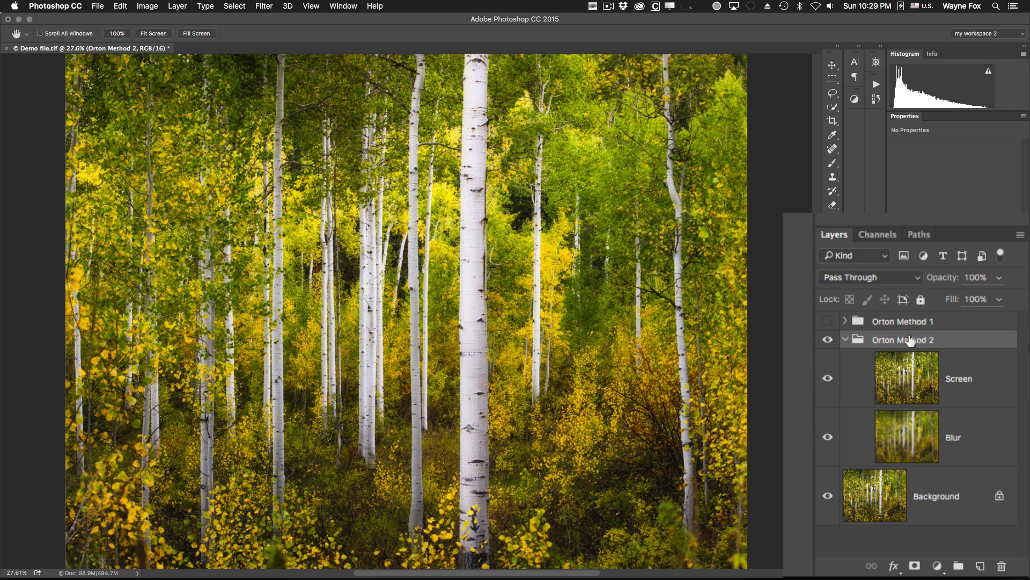
pyautogui.moveTo(947, 284); pyautogui.dragTo(915, 286)
pyautogui.click(828, 341)
pyautogui.click(827, 341)
pyautogui.moveTo(936, 283); pyautogui.dragTo(999, 279)
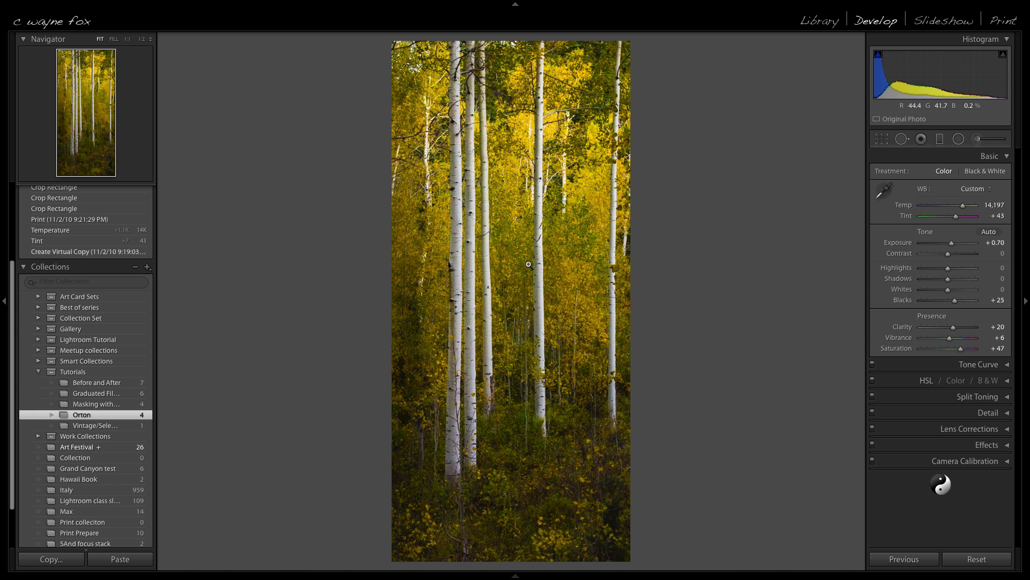
# Open the tall aspen photo from Lightroom as a Smart Object in Photoshop, and save and close Demo file.tif.
pyautogui.rightClick(510, 257)
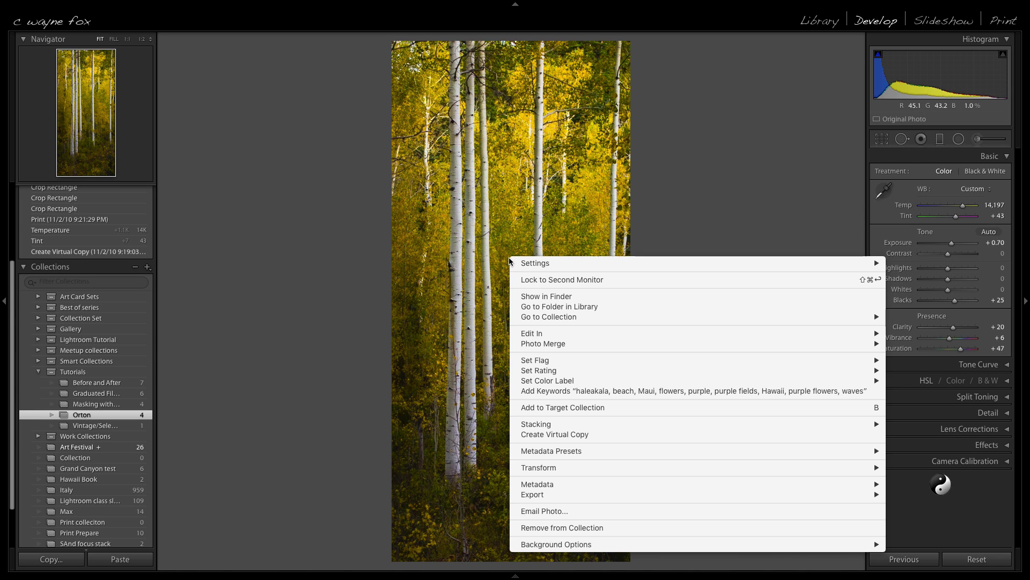
pyautogui.moveTo(523, 333)
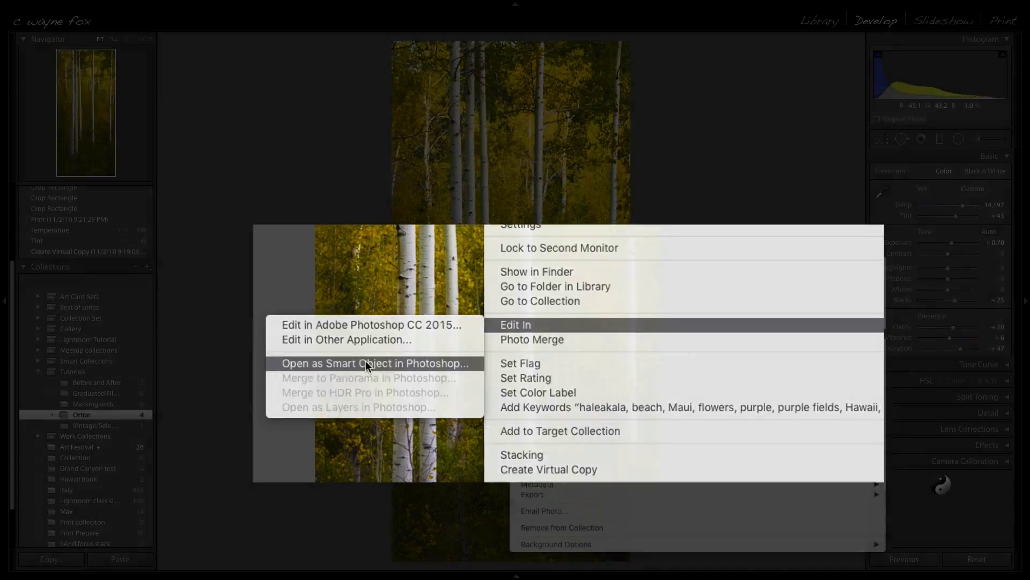
pyautogui.click(358, 363)
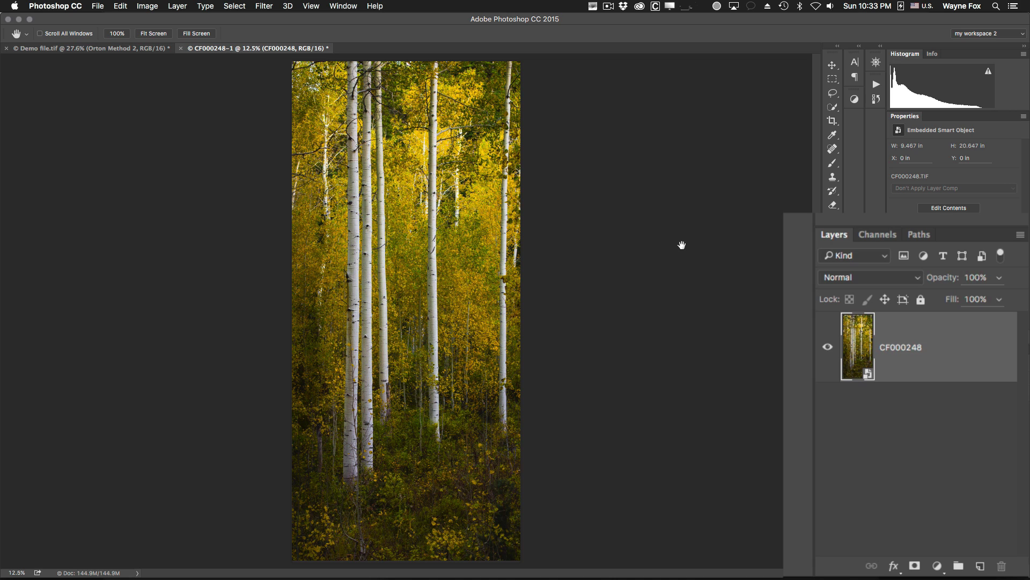
pyautogui.click(7, 48)
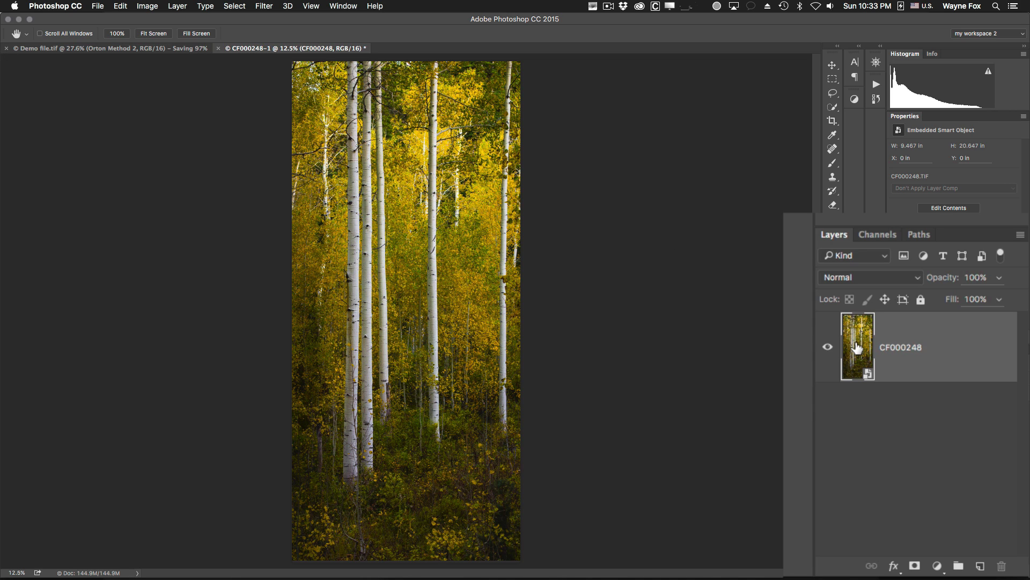
# Open the CF000248 smart object in Camera Raw to review its raw settings, and leave without applying changes.
pyautogui.doubleClick(854, 348)
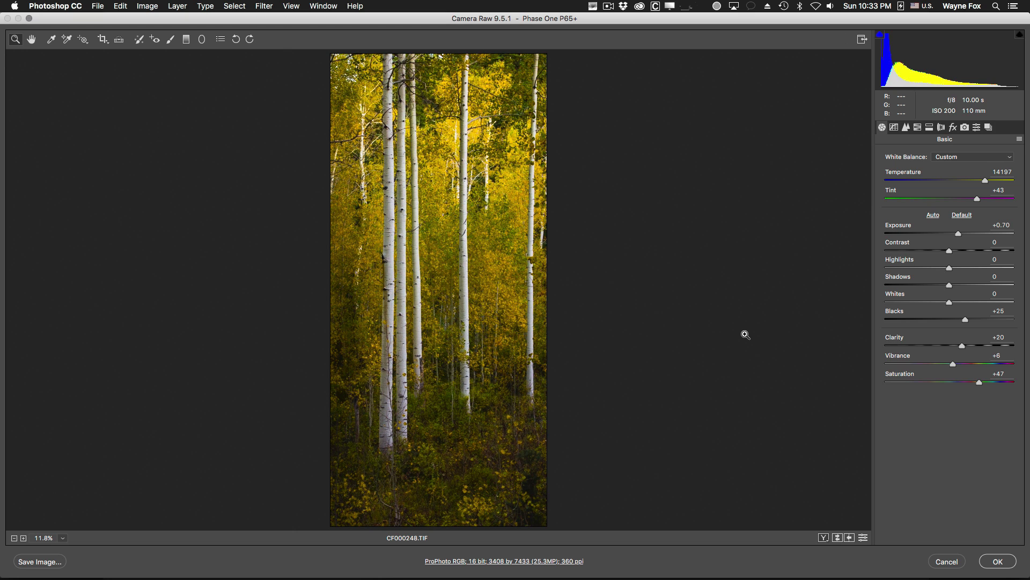
pyautogui.click(937, 560)
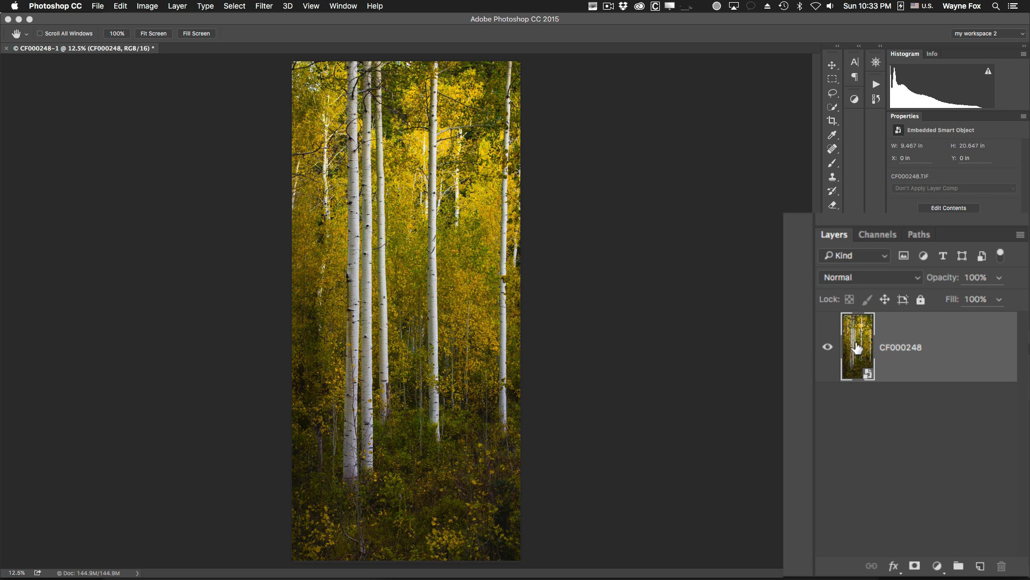
# Create an independent smart object copy of the CF000248 layer and name it Base.
pyautogui.rightClick(1000, 431)
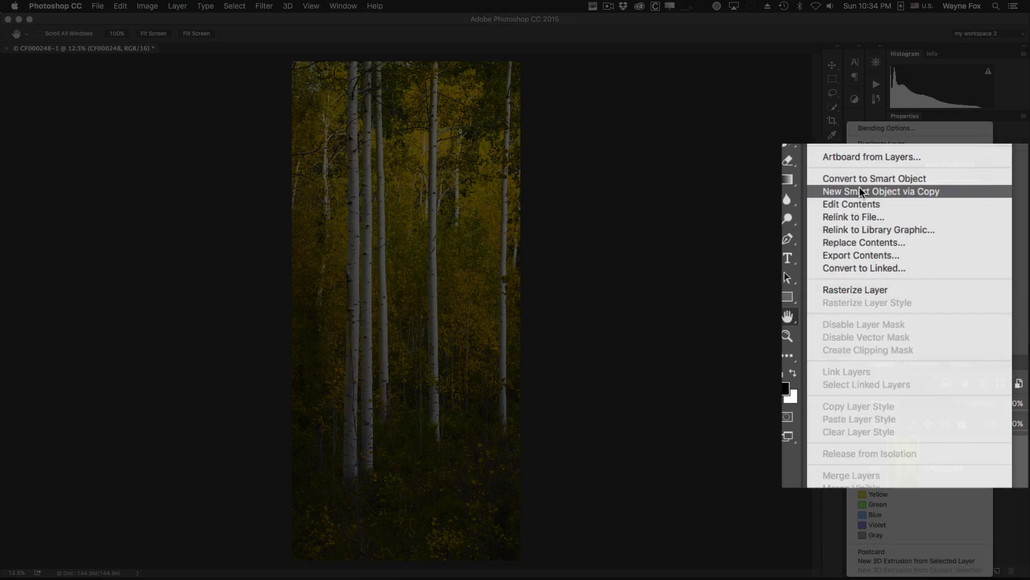
pyautogui.click(848, 182)
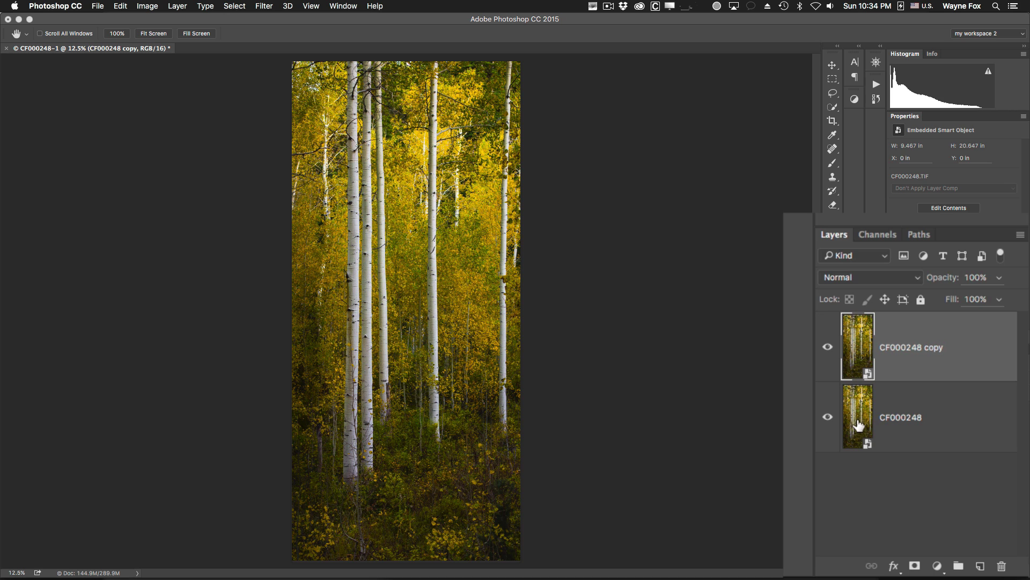
pyautogui.doubleClick(887, 346)
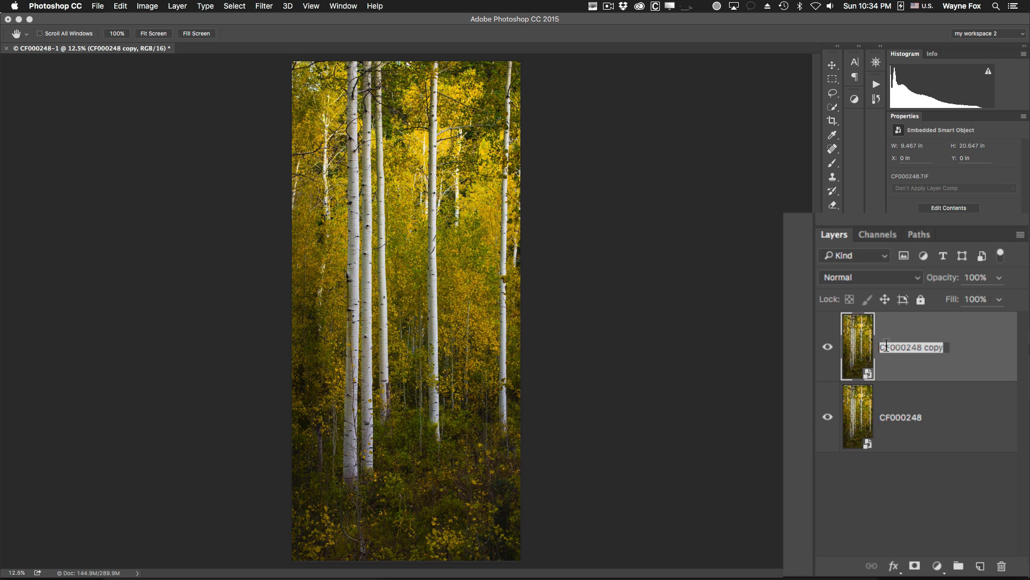
pyautogui.write('Base')
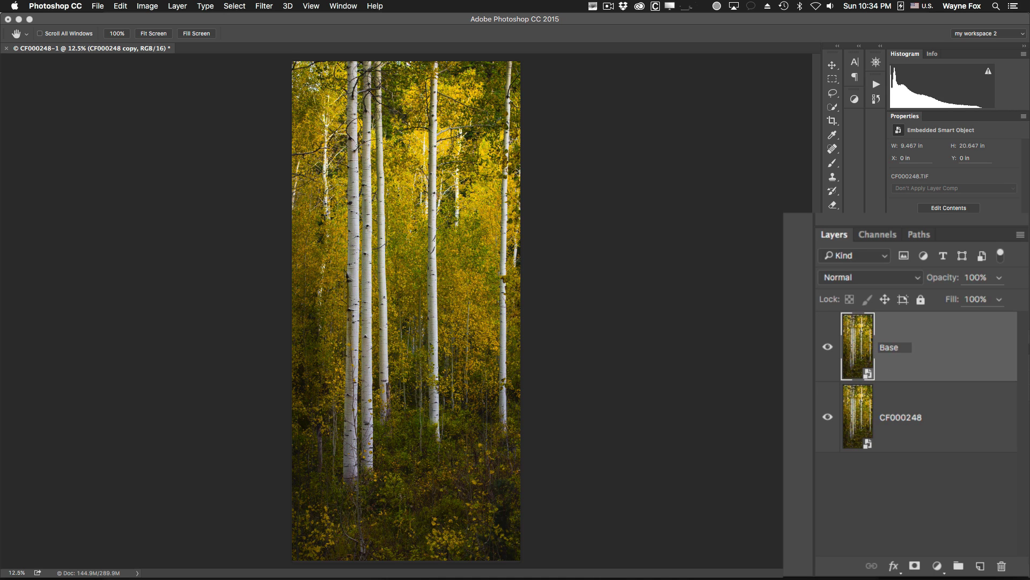
pyautogui.press('Return')
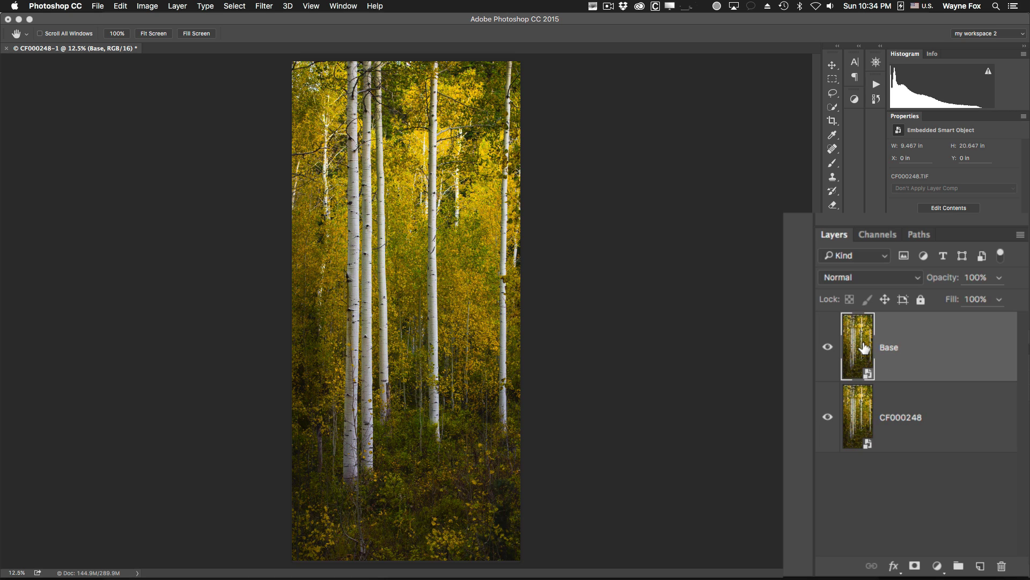
# Duplicate the Base layer and name the duplicate Blur.
pyautogui.press('super+j')
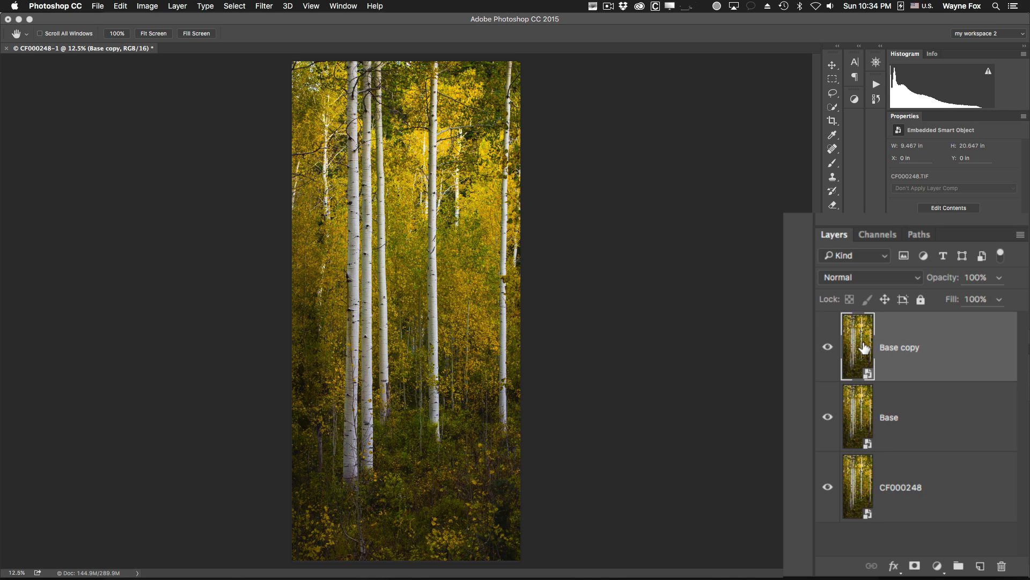
pyautogui.doubleClick(890, 345)
pyautogui.write('Blur')
pyautogui.press('Return')
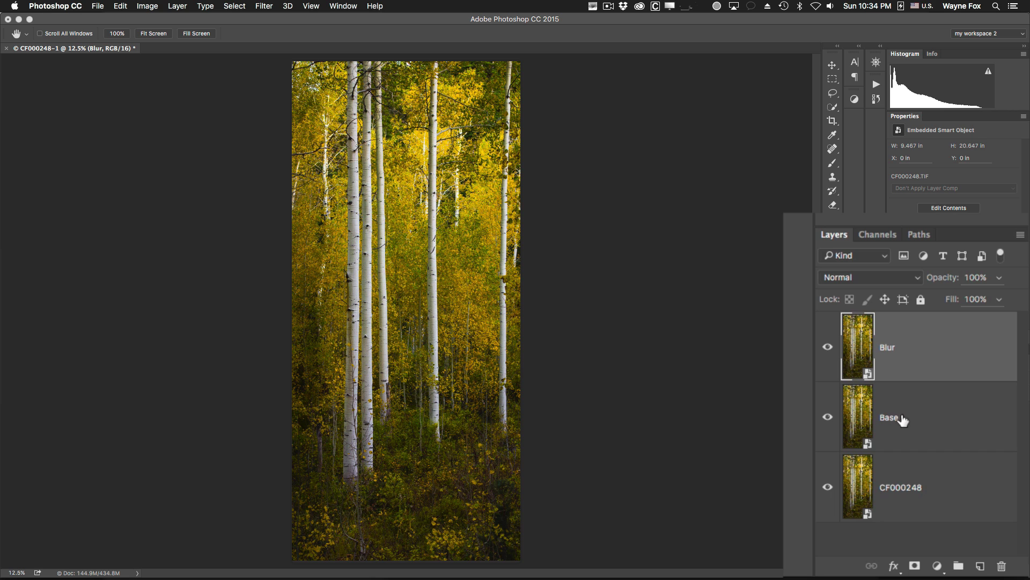
# Group the Blur and Base layers under the photographer's name followed by Orton, and expand the new group.
pyautogui.keyDown('shift'); pyautogui.click(912, 417); pyautogui.keyUp('shift')
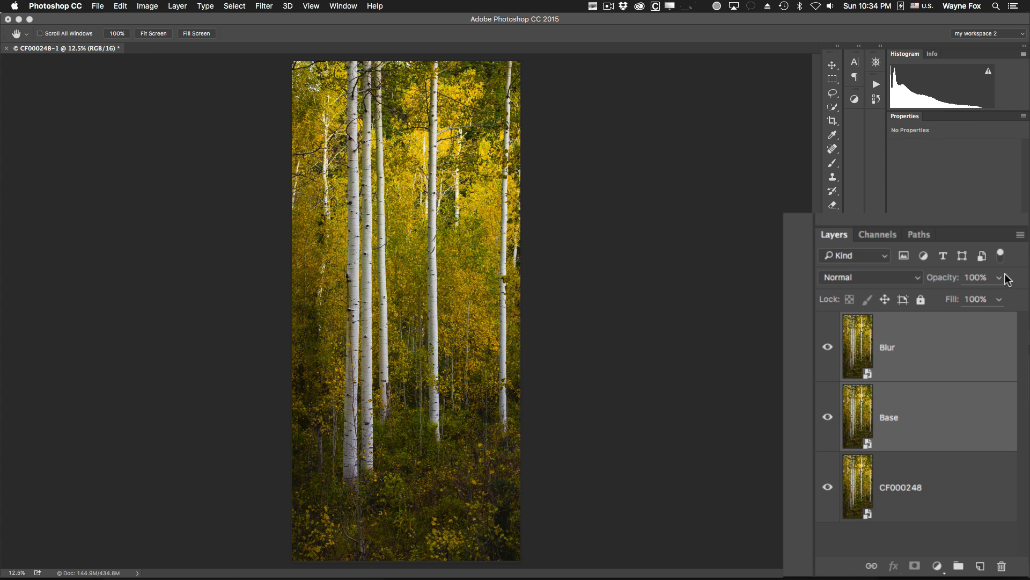
pyautogui.click(1020, 235)
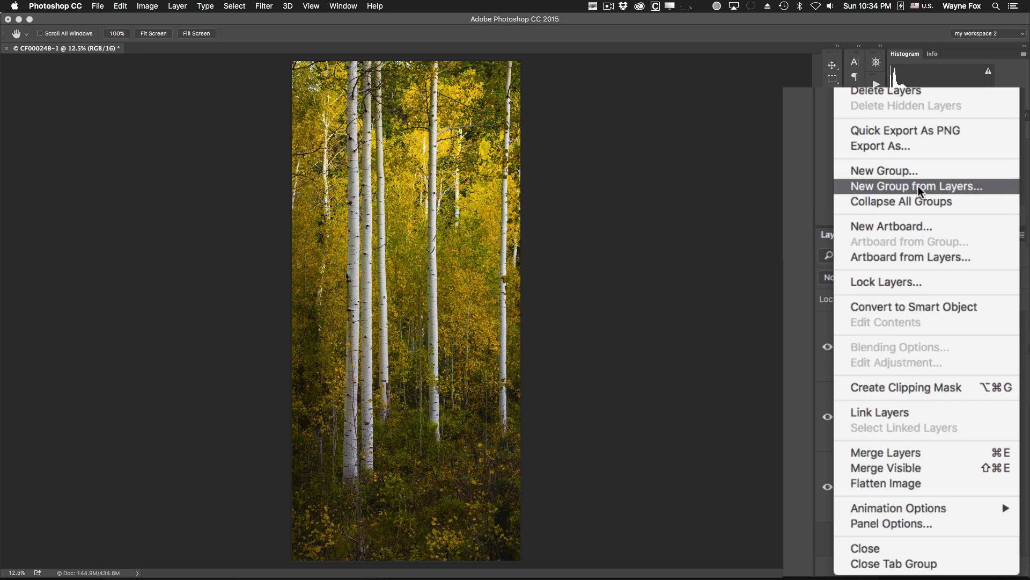
pyautogui.click(917, 186)
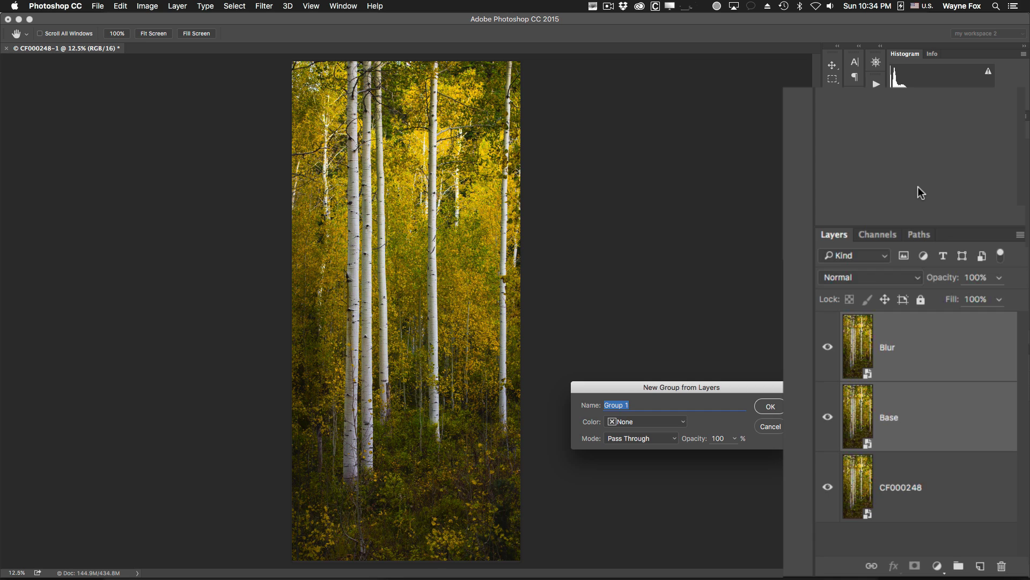
pyautogui.write('Wayne Fox Orton')
pyautogui.press('Return')
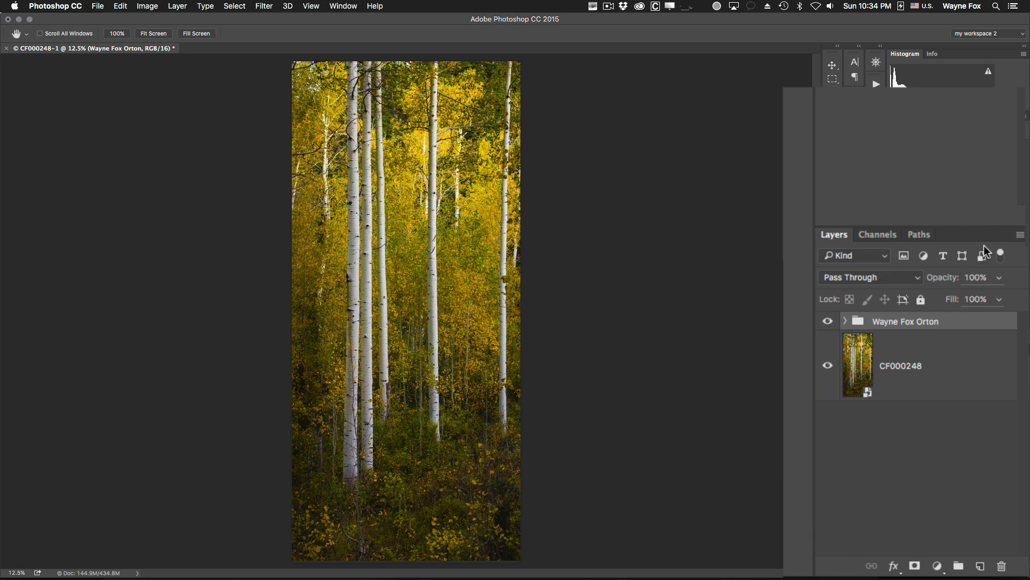
pyautogui.click(846, 322)
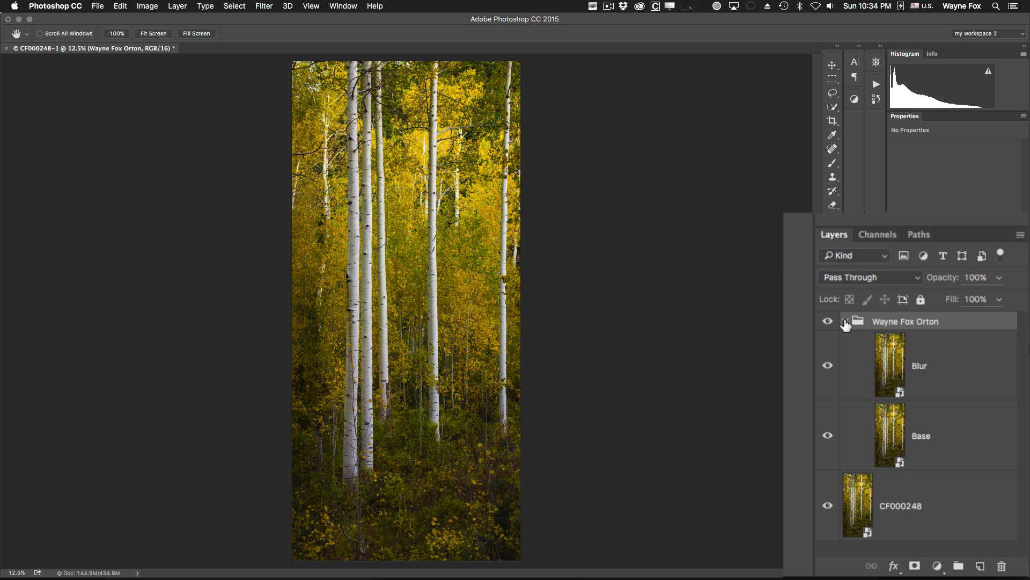
# Open the Base smart object in Camera Raw and raise its exposure to +1.70.
pyautogui.click(892, 437)
pyautogui.doubleClick(891, 437)
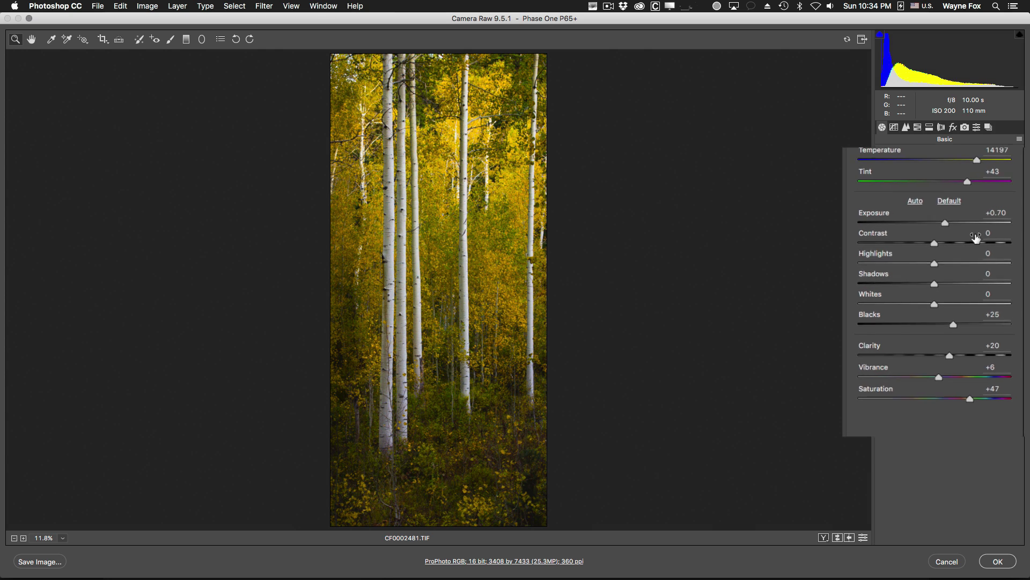
pyautogui.doubleClick(984, 191)
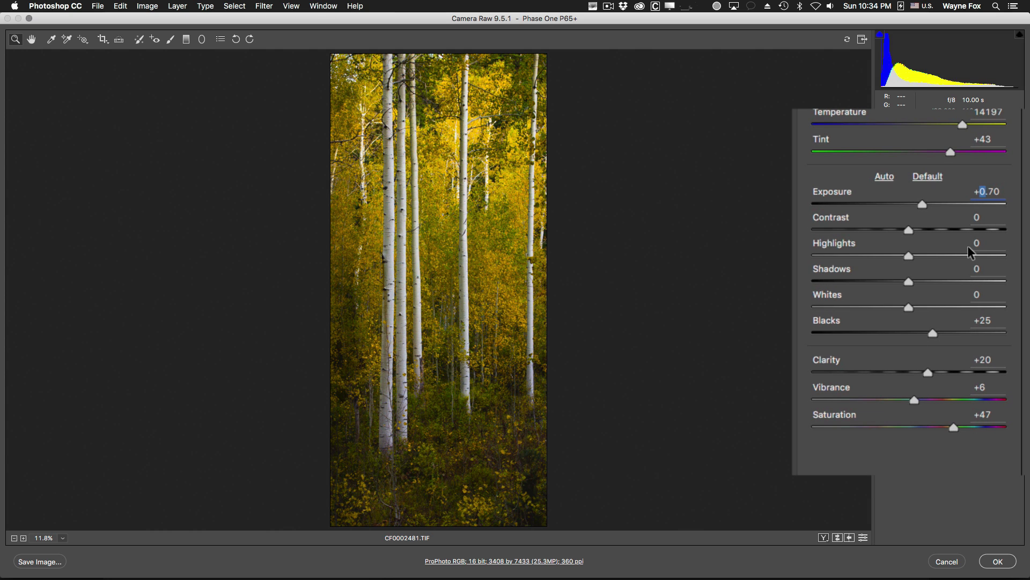
pyautogui.write('1')
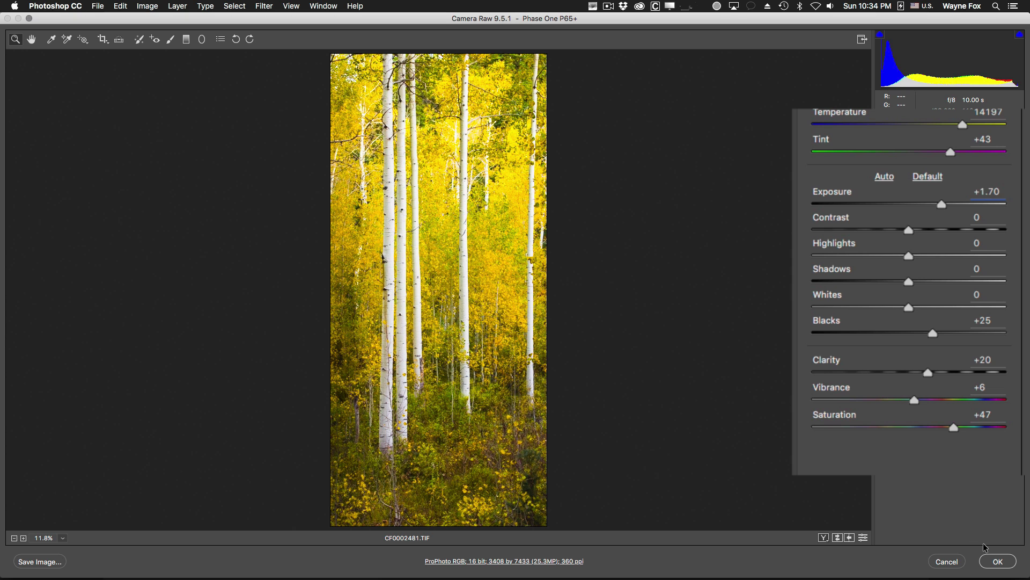
pyautogui.click(997, 561)
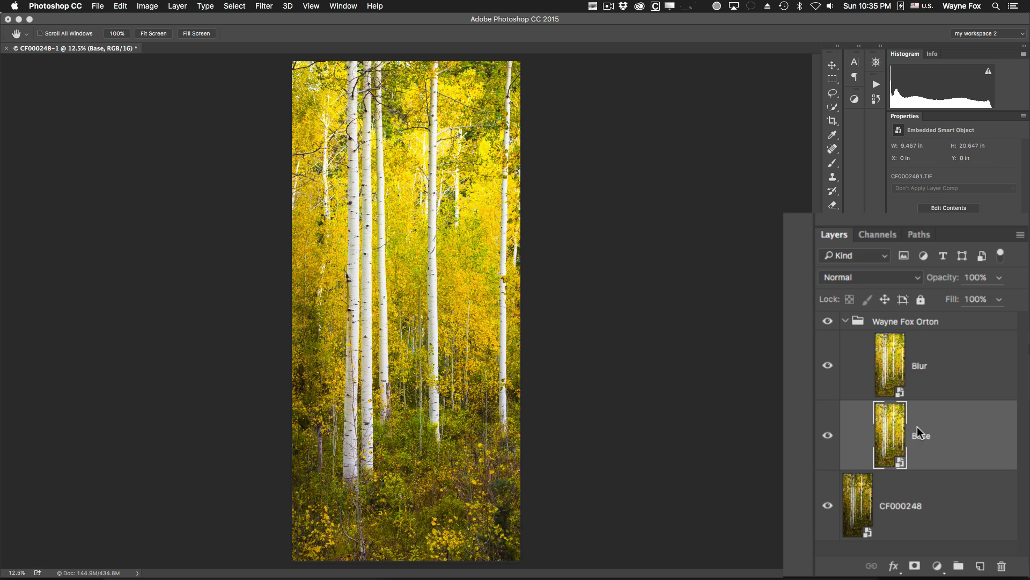
# Compare the photo with the brightened Orton group hidden and shown.
pyautogui.click(828, 322)
pyautogui.click(827, 324)
pyautogui.click(827, 324)
pyautogui.click(826, 324)
pyautogui.click(827, 324)
pyautogui.click(826, 324)
pyautogui.click(827, 324)
pyautogui.click(827, 324)
# Set the Blur layer's blend mode to Multiply.
pyautogui.click(887, 360)
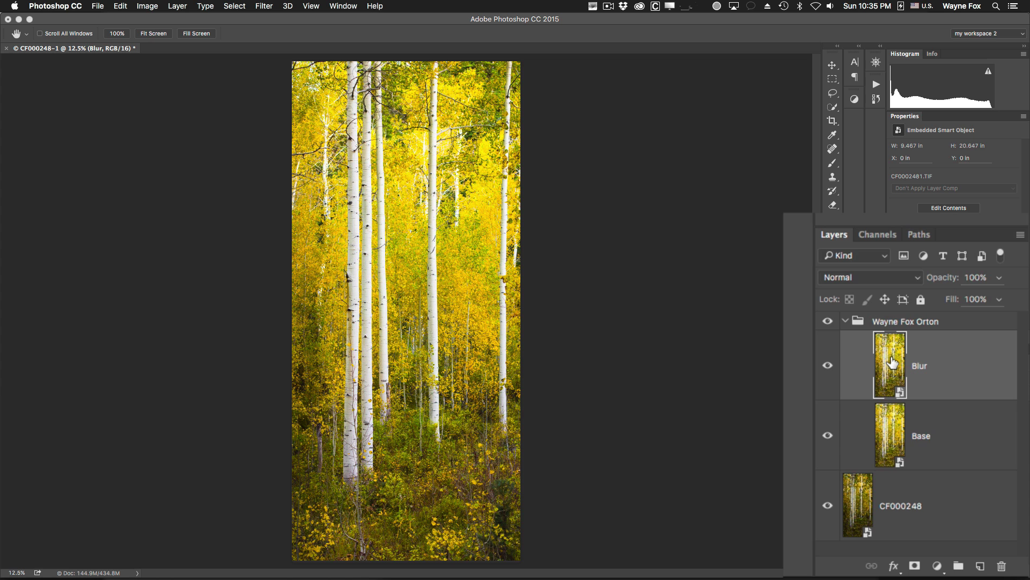
pyautogui.click(871, 278)
pyautogui.click(865, 322)
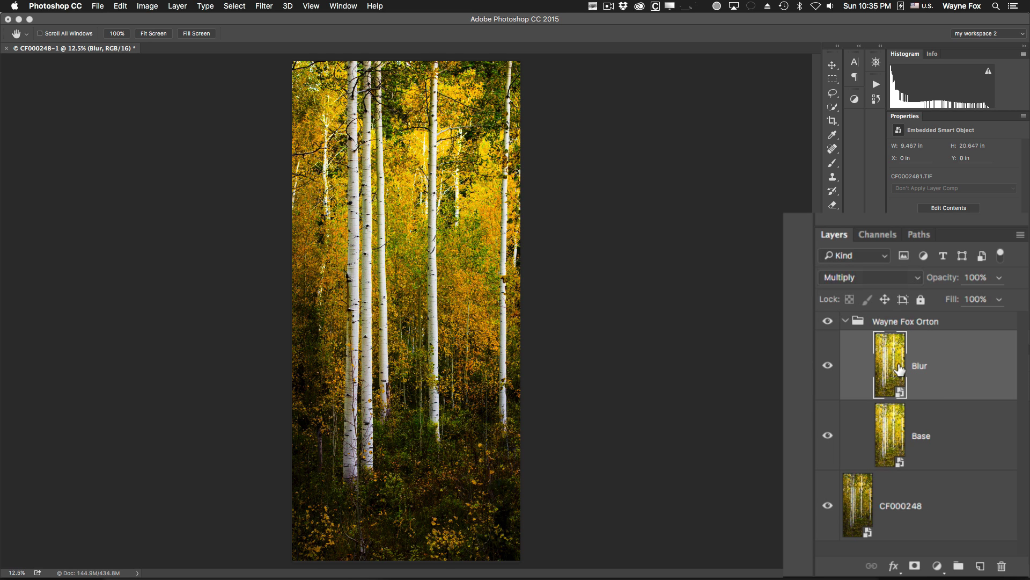
# Start a Gaussian Blur on the Blur layer, lower the radius to about 7.8 pixels, and center the filter preview on a trunk edge.
pyautogui.click(240, 7)
pyautogui.moveTo(264, 7)
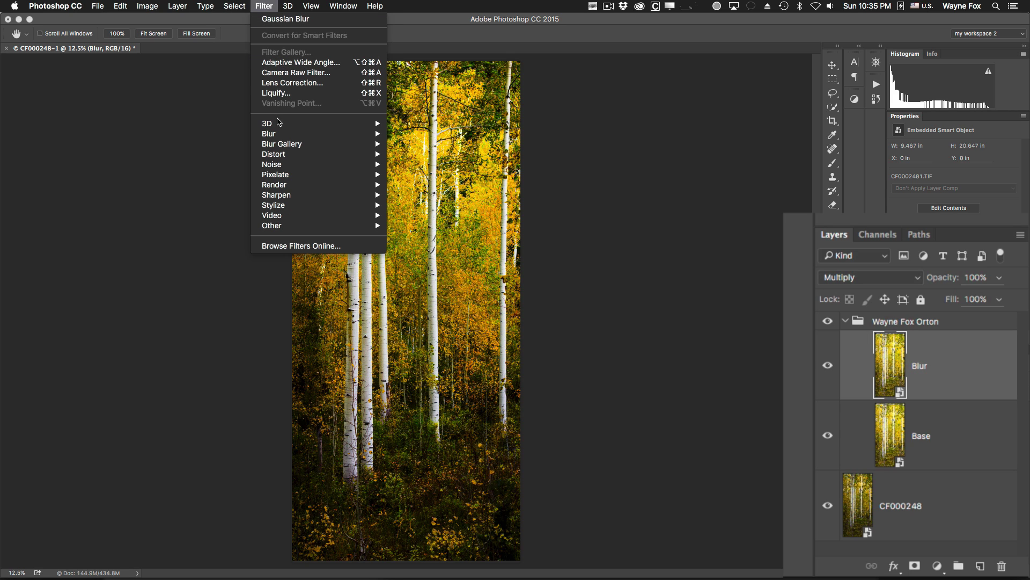
pyautogui.moveTo(282, 135)
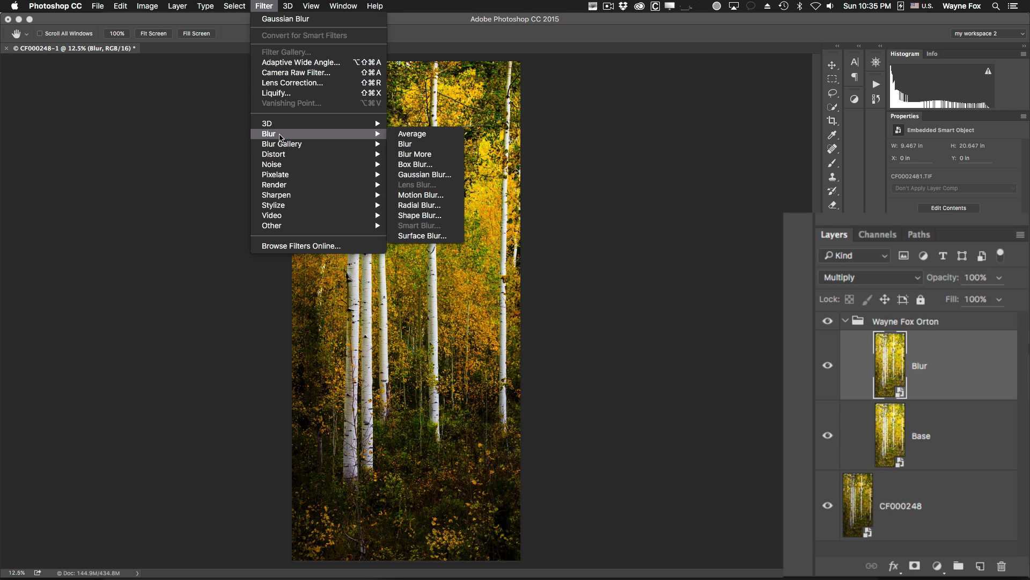
pyautogui.click(424, 174)
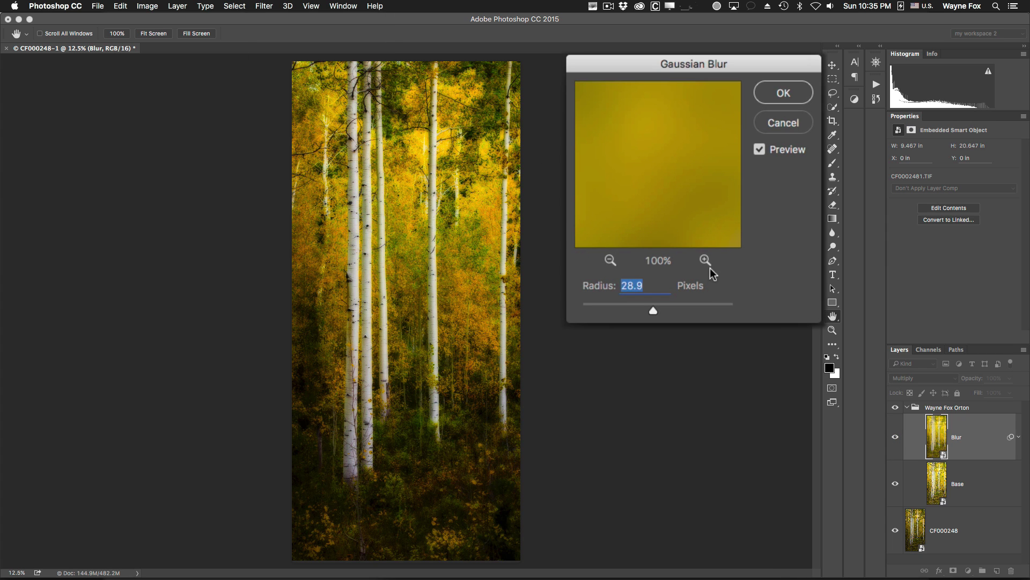
pyautogui.moveTo(658, 233); pyautogui.dragTo(707, 191)
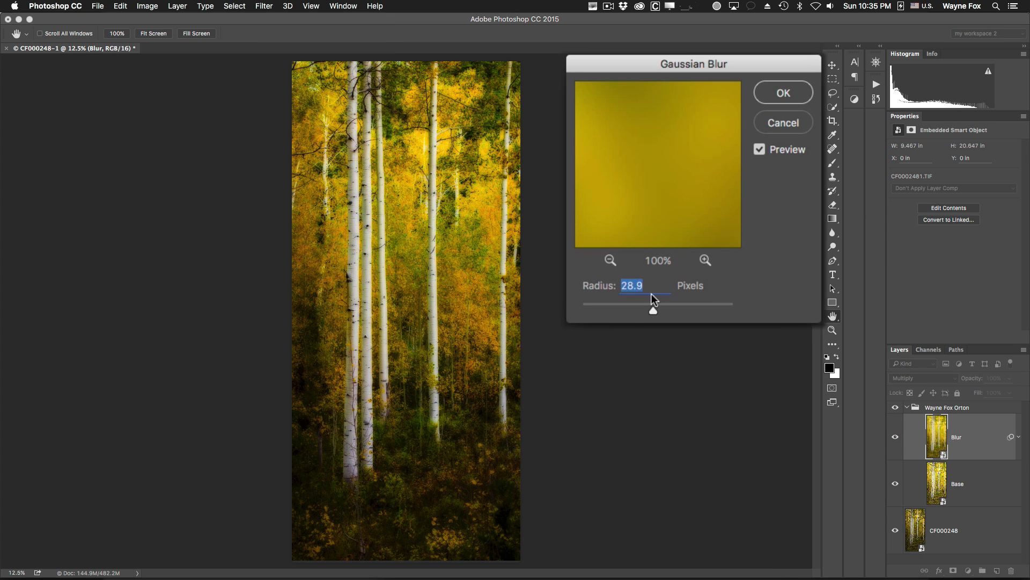
pyautogui.click(631, 304)
pyautogui.moveTo(635, 234); pyautogui.dragTo(714, 196)
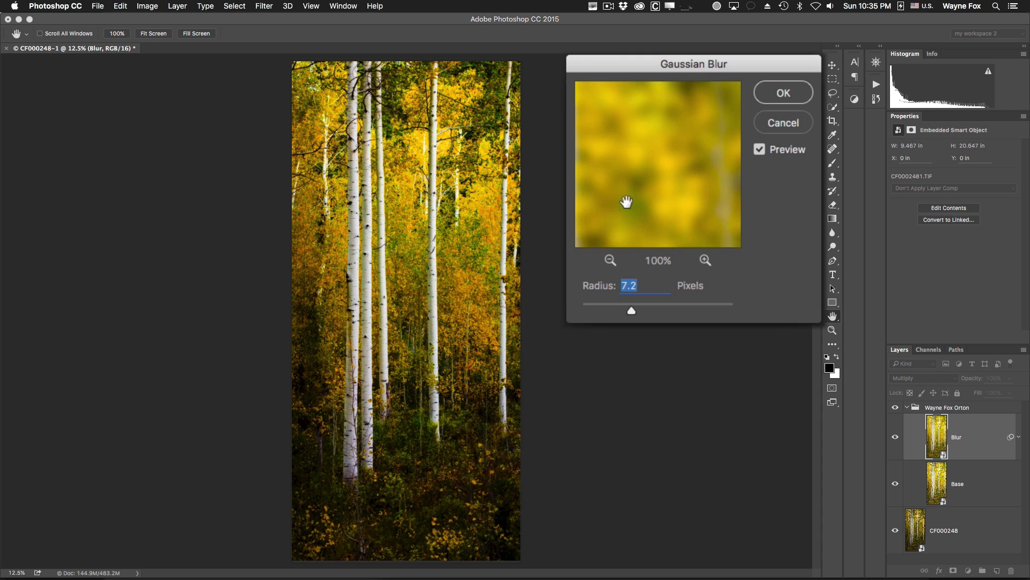
pyautogui.moveTo(626, 200)
pyautogui.mouseDown()
pyautogui.moveTo(687, 238)
pyautogui.moveTo(622, 185)
pyautogui.mouseUp()
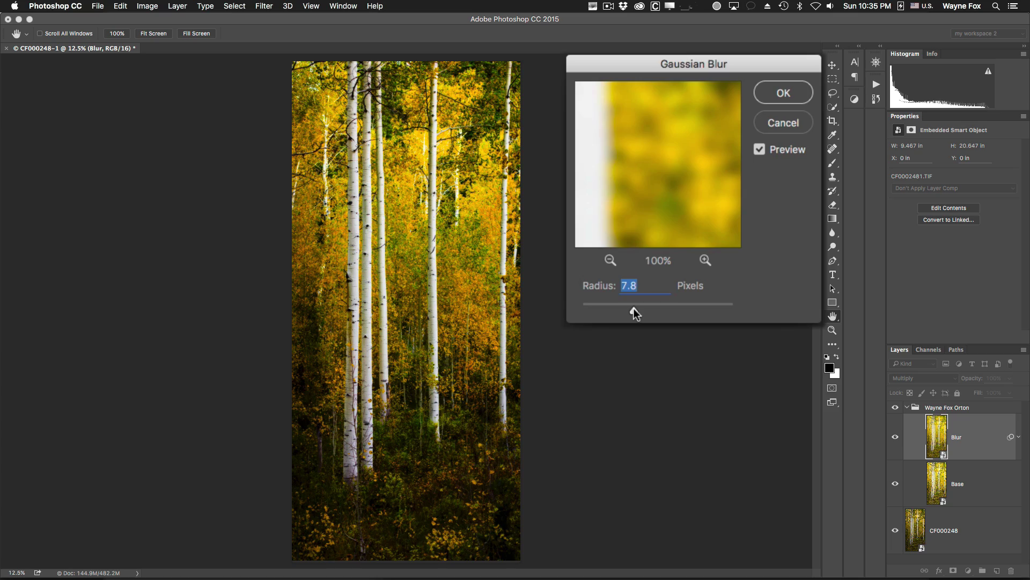
# Check the blur close up on the trunks and leaves, fine-tune its radius, and apply the Gaussian Blur at 9.5 pixels.
pyautogui.keyDown('super'); pyautogui.click(406, 285); pyautogui.keyUp('super')
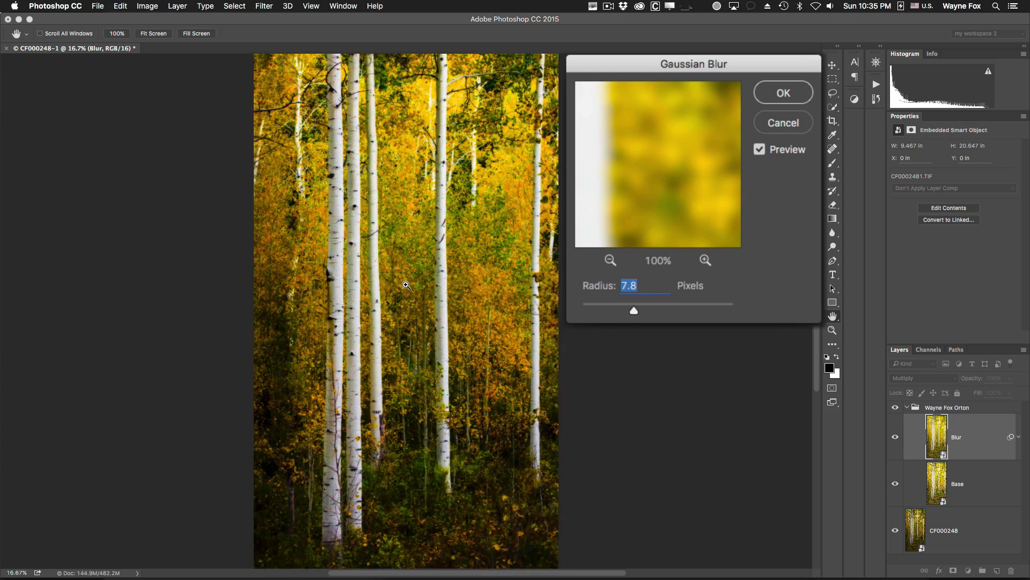
pyautogui.keyDown('super'); pyautogui.click(406, 285); pyautogui.keyUp('super')
pyautogui.keyDown('super'); pyautogui.click(406, 285); pyautogui.keyUp('super')
pyautogui.keyDown('super'); pyautogui.click(406, 285); pyautogui.keyUp('super')
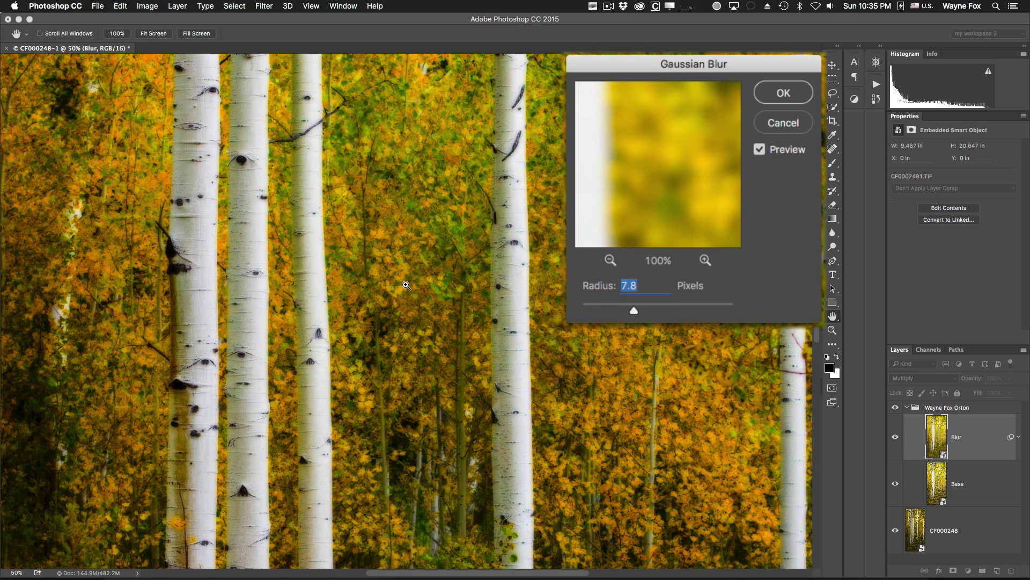
pyautogui.click(760, 150)
pyautogui.click(760, 150)
pyautogui.moveTo(631, 311); pyautogui.dragTo(629, 311)
pyautogui.moveTo(644, 313); pyautogui.dragTo(656, 304)
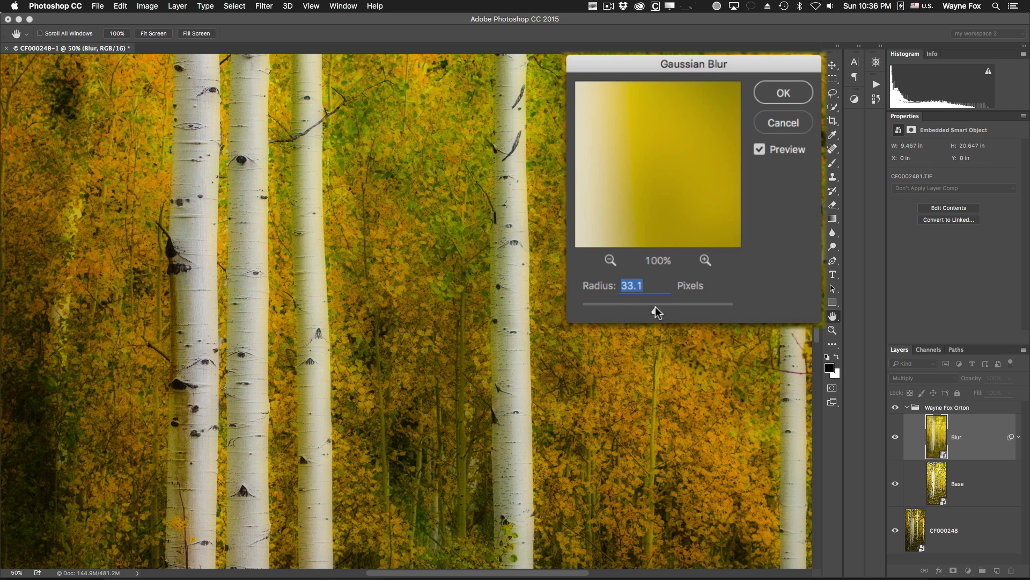
pyautogui.moveTo(636, 310); pyautogui.dragTo(642, 310)
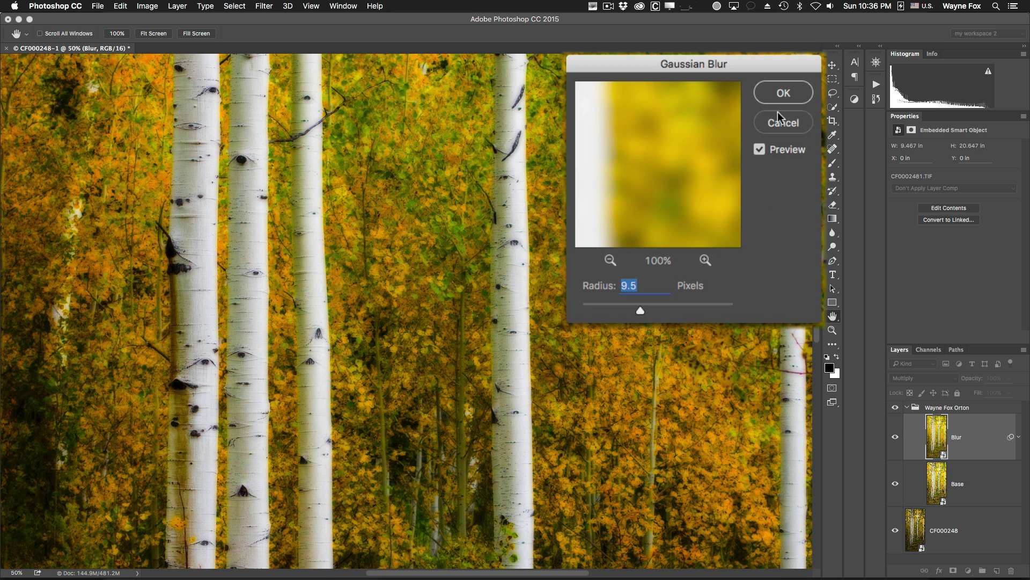
pyautogui.click(782, 93)
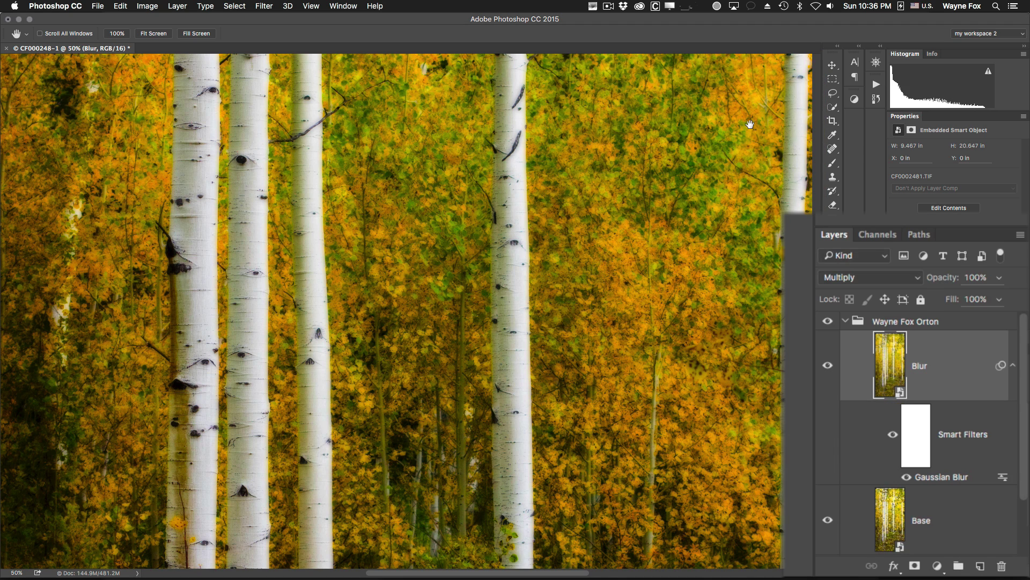
# Compare the close-up trunk and leaf detail with the Orton group off and on.
pyautogui.click(825, 320)
pyautogui.click(825, 320)
pyautogui.click(825, 320)
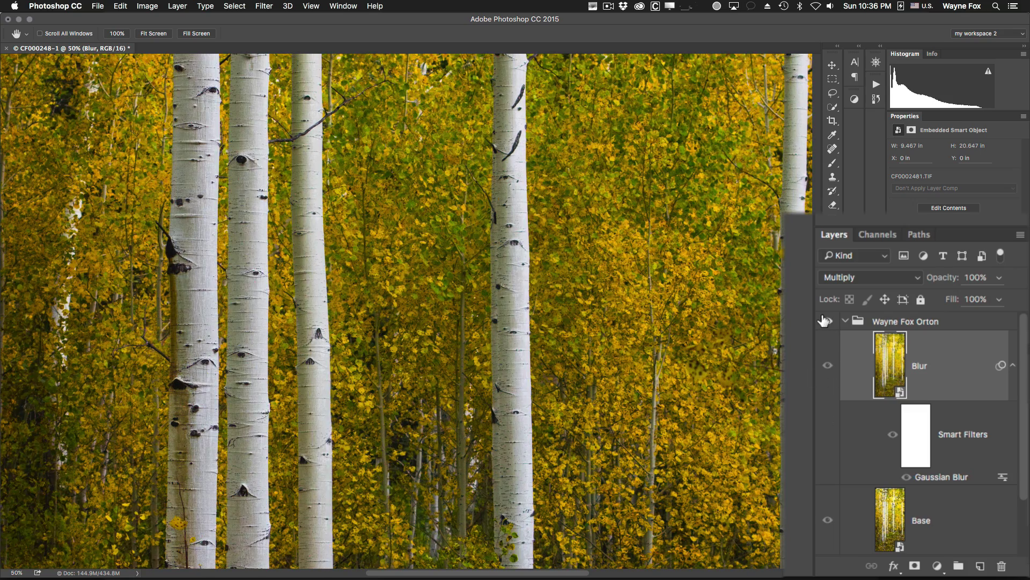
pyautogui.click(826, 320)
pyautogui.click(825, 320)
# Compare the whole photo with the Orton group off and on to judge the overall effect.
pyautogui.press('super+0')
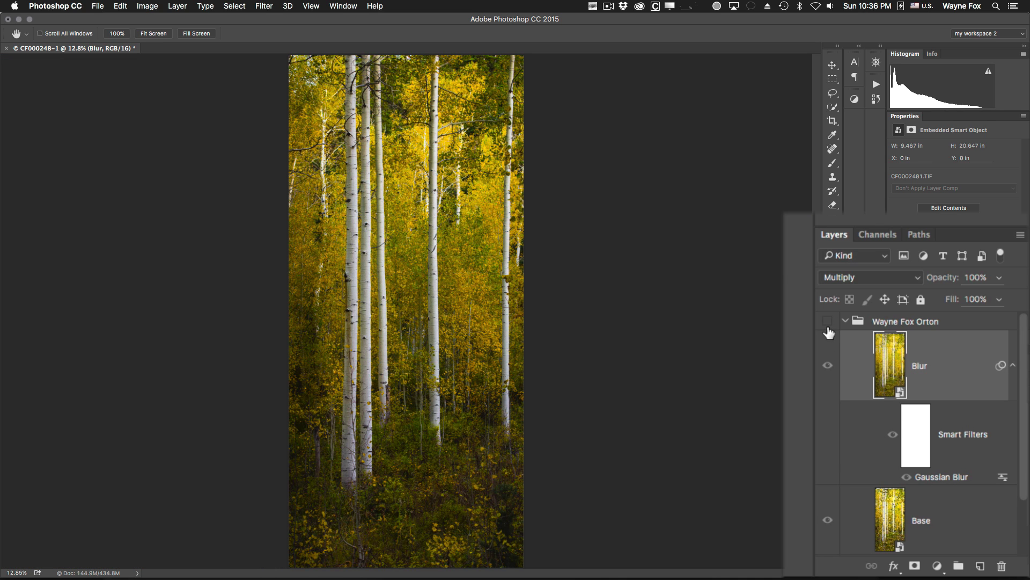
pyautogui.click(827, 321)
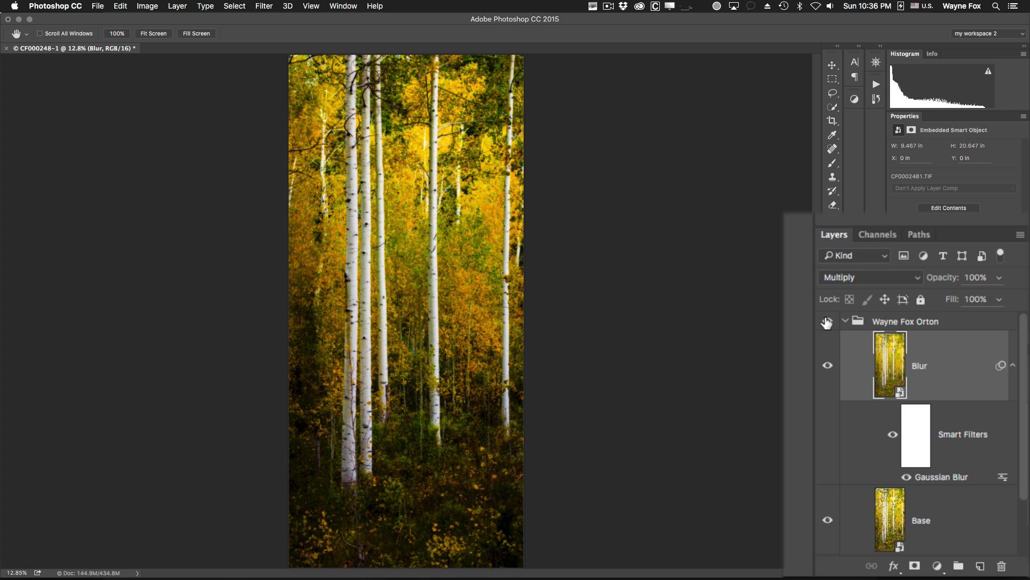
pyautogui.click(828, 321)
pyautogui.click(827, 321)
pyautogui.click(827, 321)
pyautogui.click(828, 321)
pyautogui.click(828, 324)
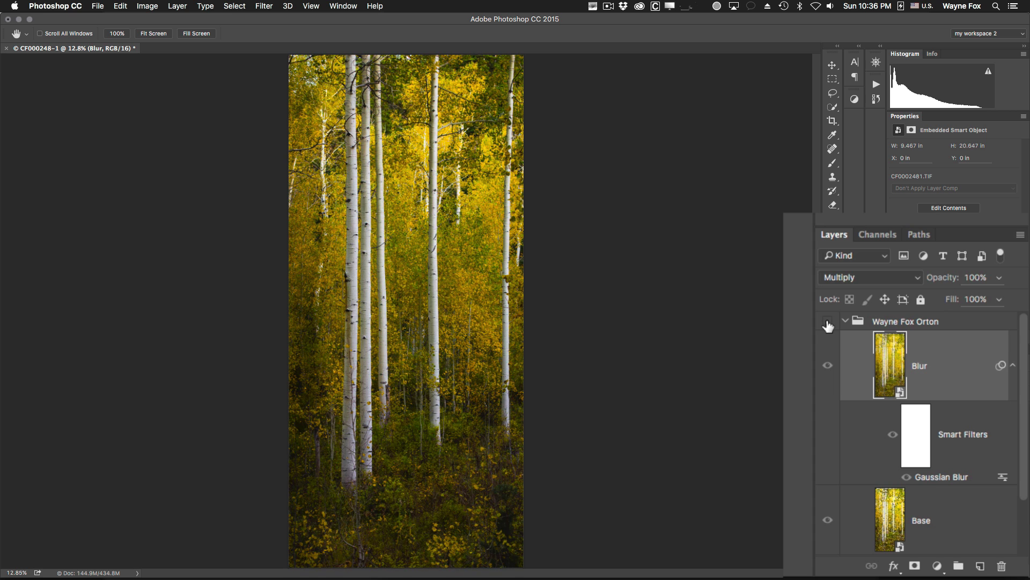
pyautogui.click(828, 323)
pyautogui.click(828, 324)
pyautogui.click(828, 324)
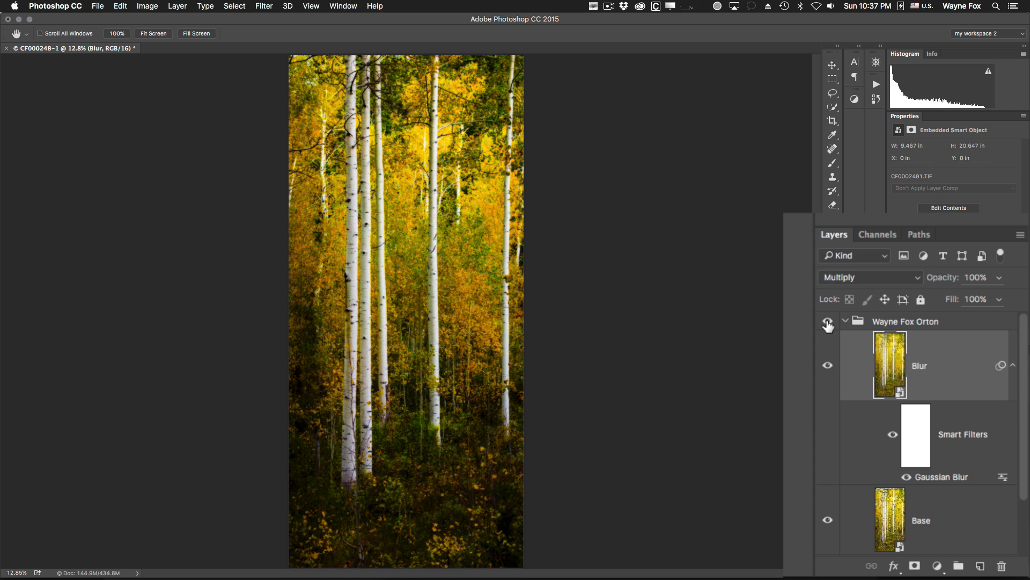
# Set the Blur Smart Object's Camera Raw exposure to +1.80 and apply it.
pyautogui.doubleClick(886, 371)
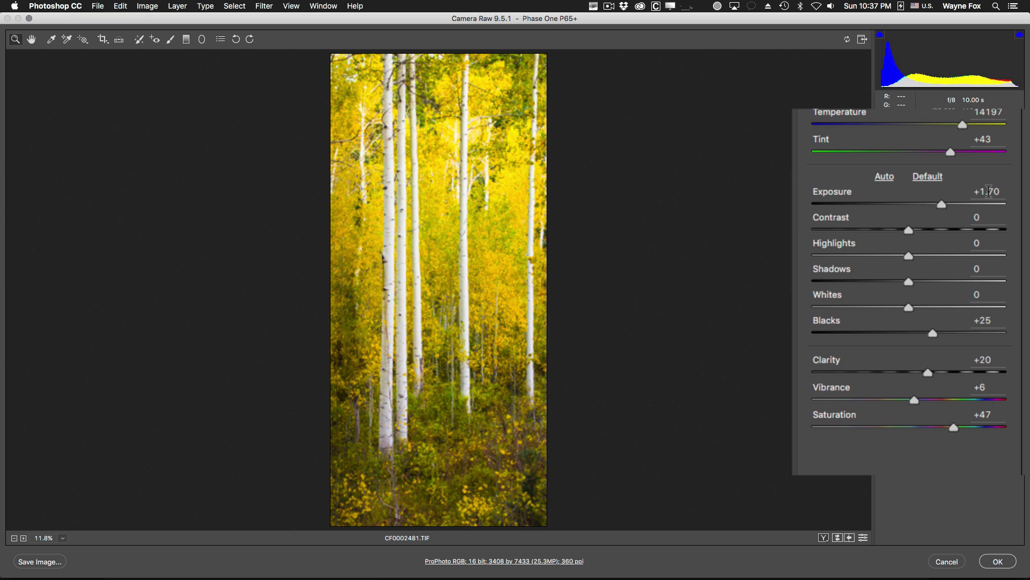
pyautogui.moveTo(988, 192); pyautogui.dragTo(991, 191)
pyautogui.write('8')
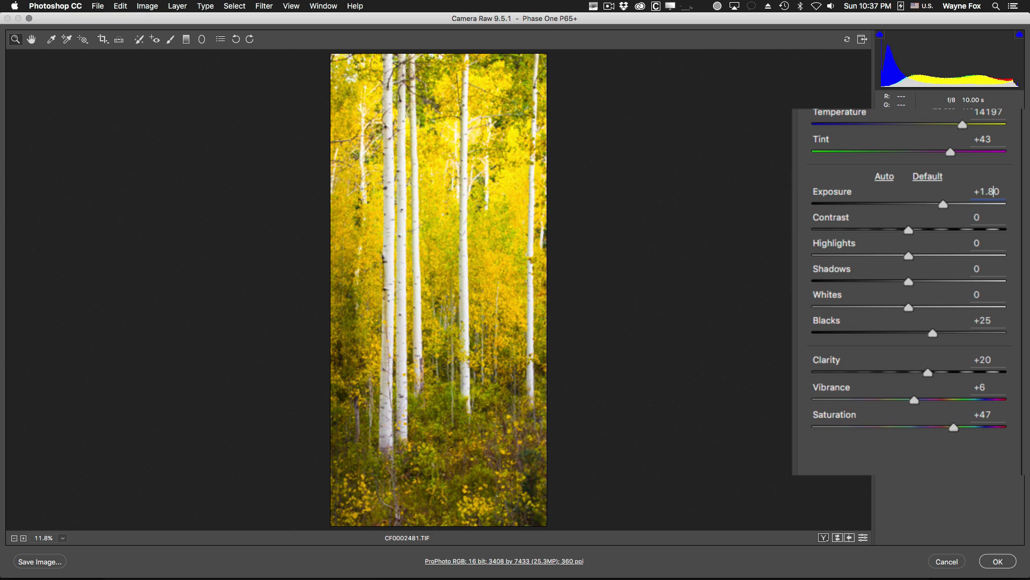
pyautogui.click(996, 562)
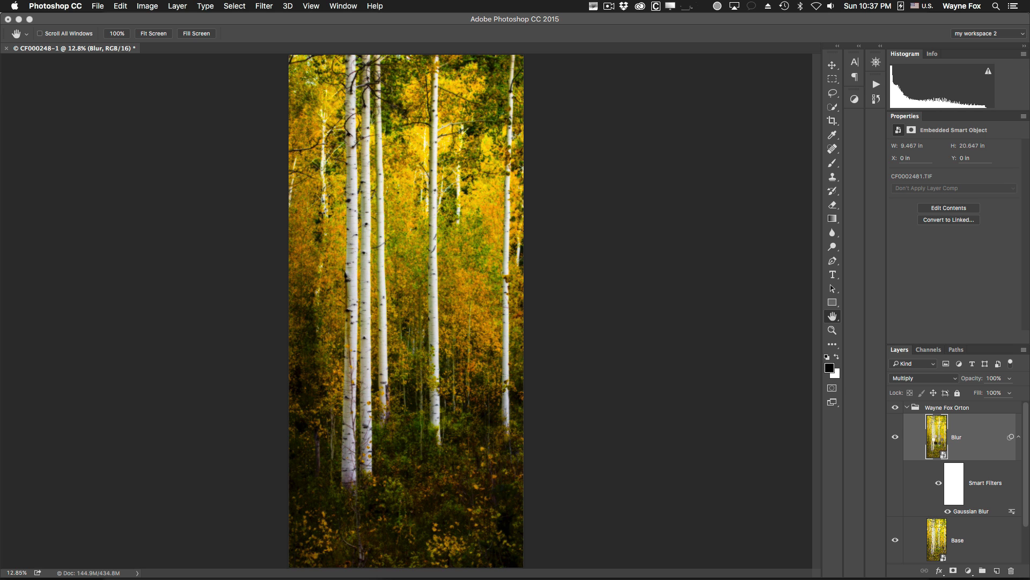
# Set the Blur Smart Object's Camera Raw Whites to -23 and Blacks to +41, then compare the Orton group off and on.
pyautogui.doubleClick(936, 437)
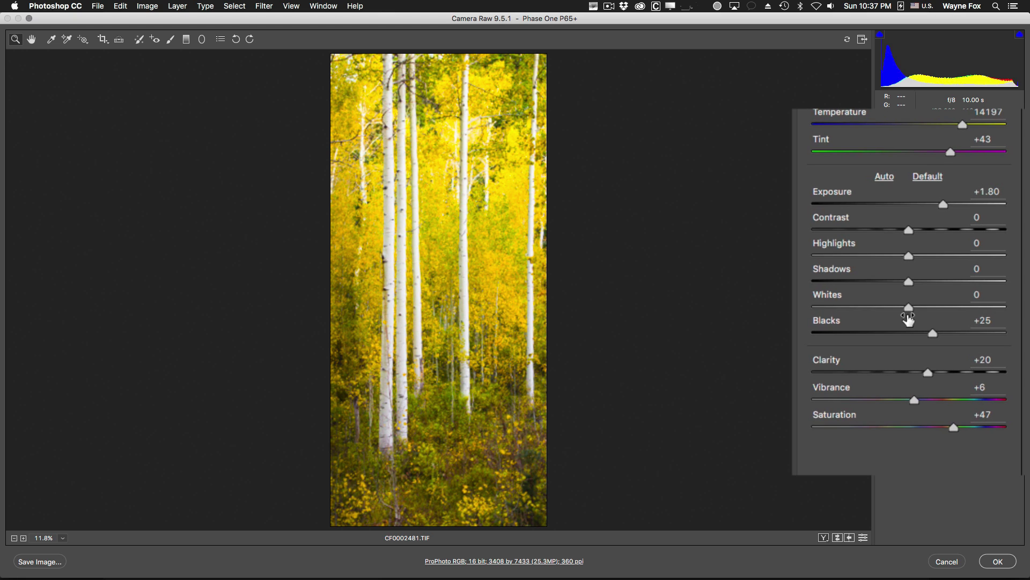
pyautogui.moveTo(888, 306); pyautogui.dragTo(887, 306)
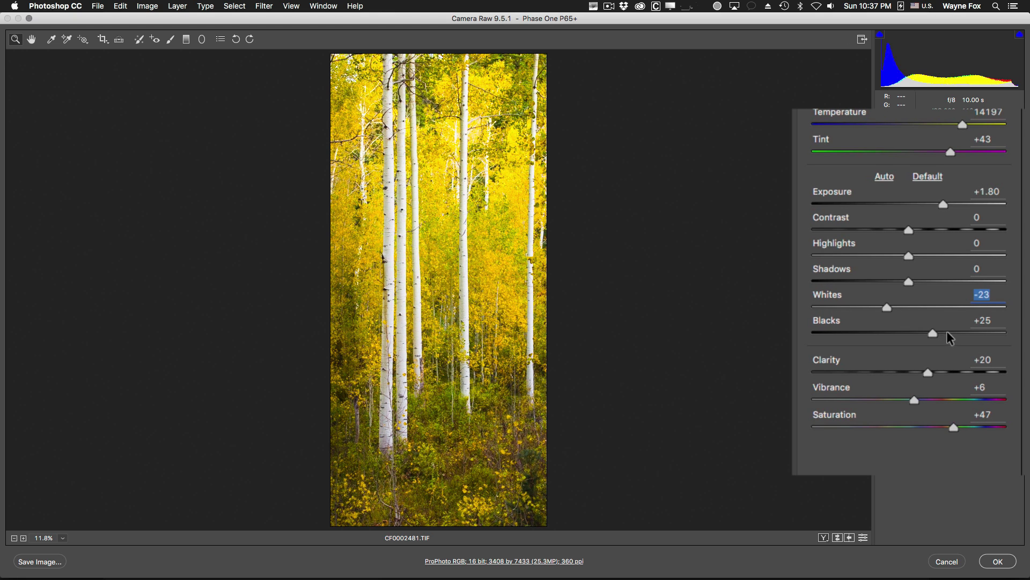
pyautogui.click(948, 333)
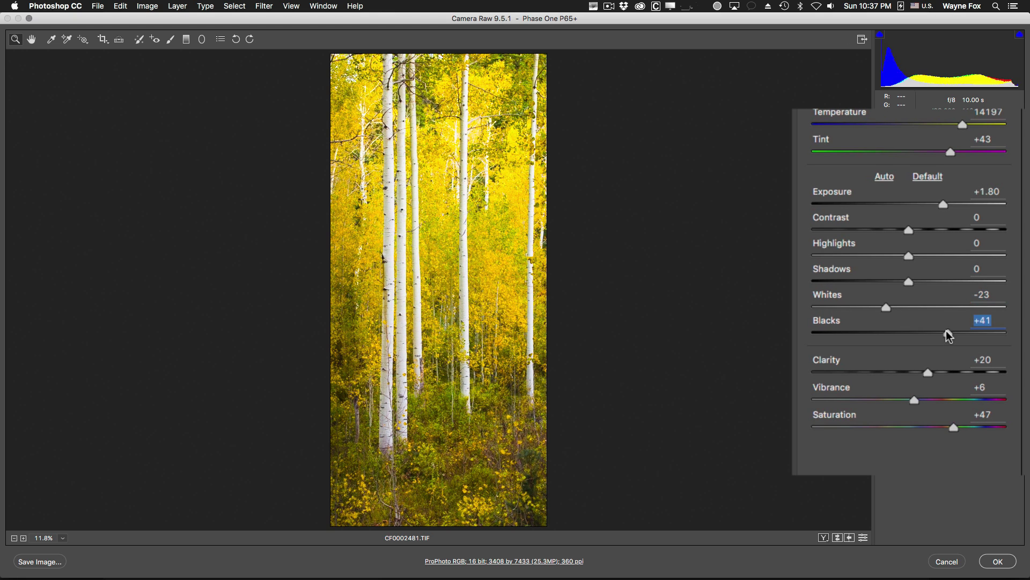
pyautogui.click(998, 562)
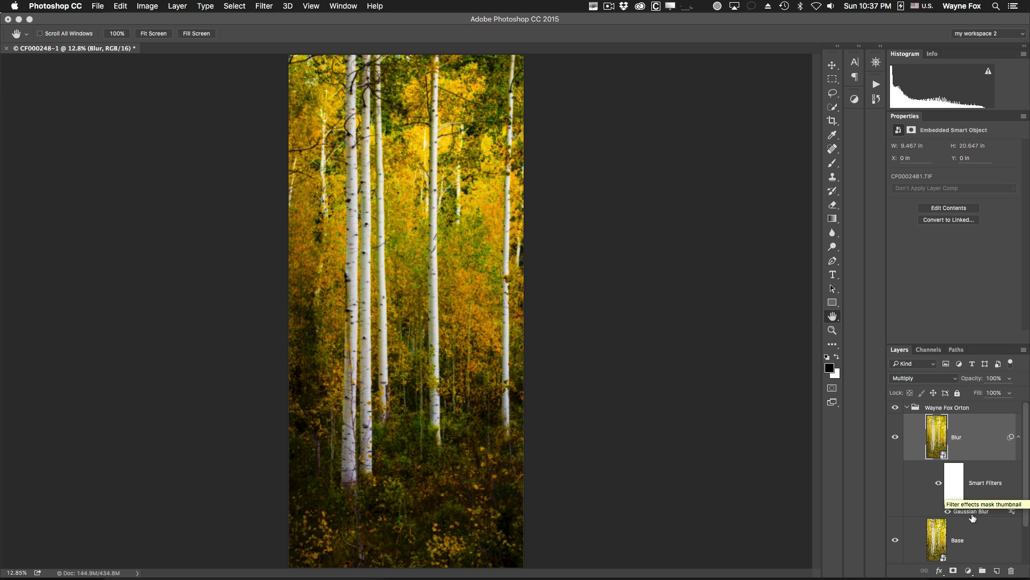
pyautogui.click(896, 408)
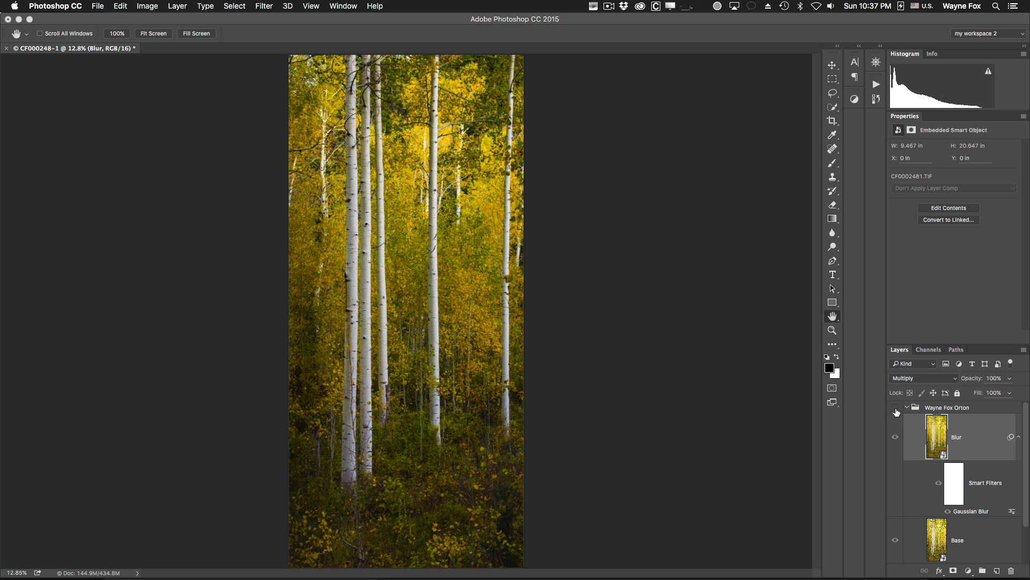
pyautogui.click(895, 408)
# Set the Blur Smart Object's Camera Raw Shadows to +35 and Blacks to +63, and compare the photo before and after this change.
pyautogui.doubleClick(937, 437)
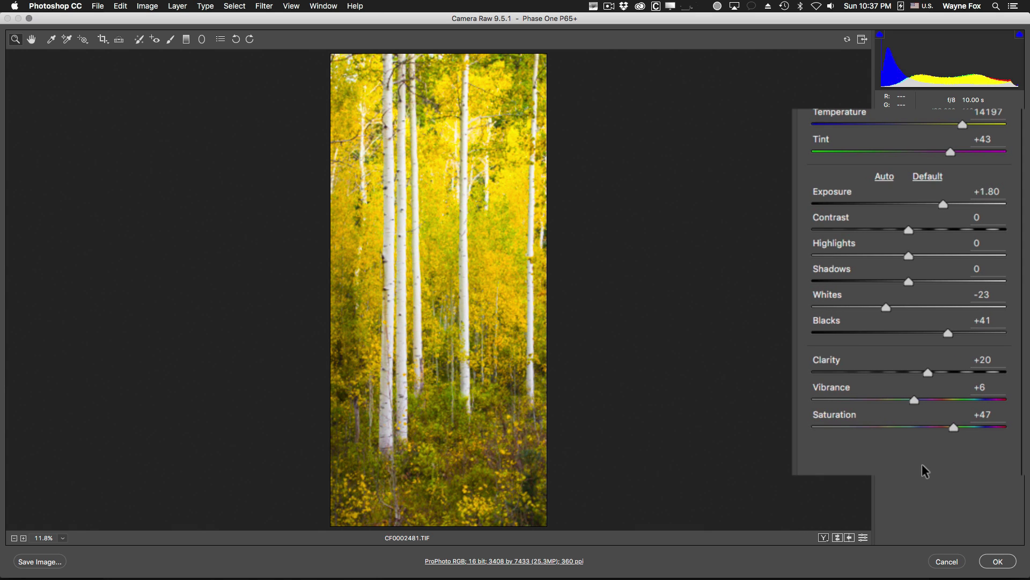
pyautogui.click(943, 281)
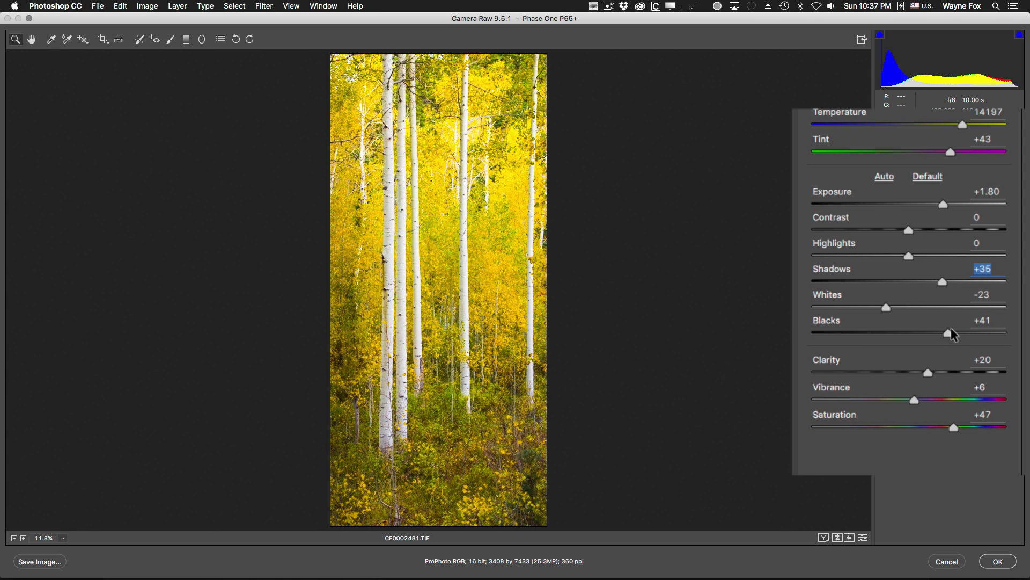
pyautogui.moveTo(951, 328); pyautogui.dragTo(971, 335)
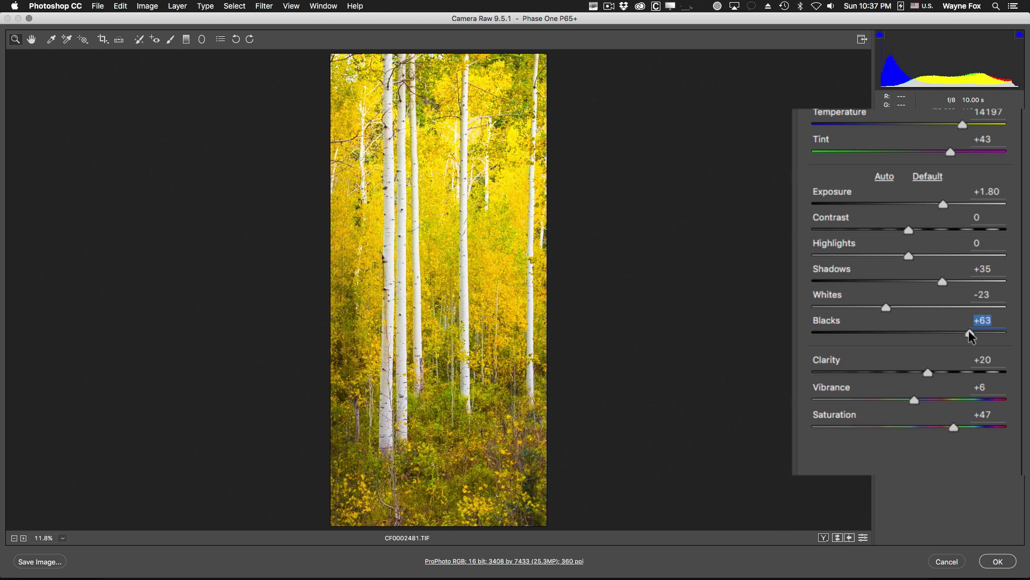
pyautogui.click(998, 561)
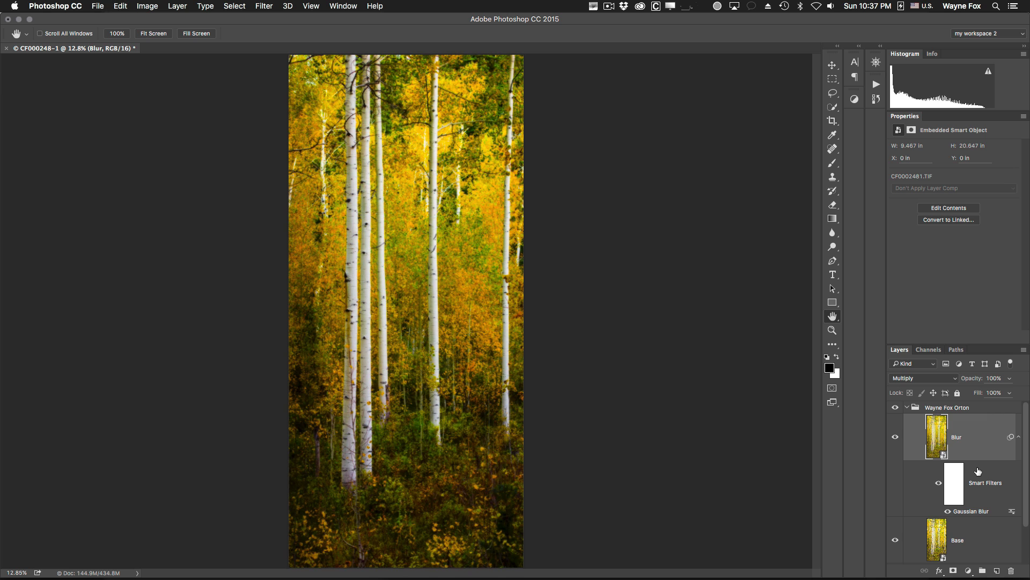
pyautogui.press('super+z')
pyautogui.press('super+z')
# Reopen the Blur layer's Gaussian Blur smart filter, check it close up on the trunks, and reduce the radius to 7.4 pixels.
pyautogui.doubleClick(959, 515)
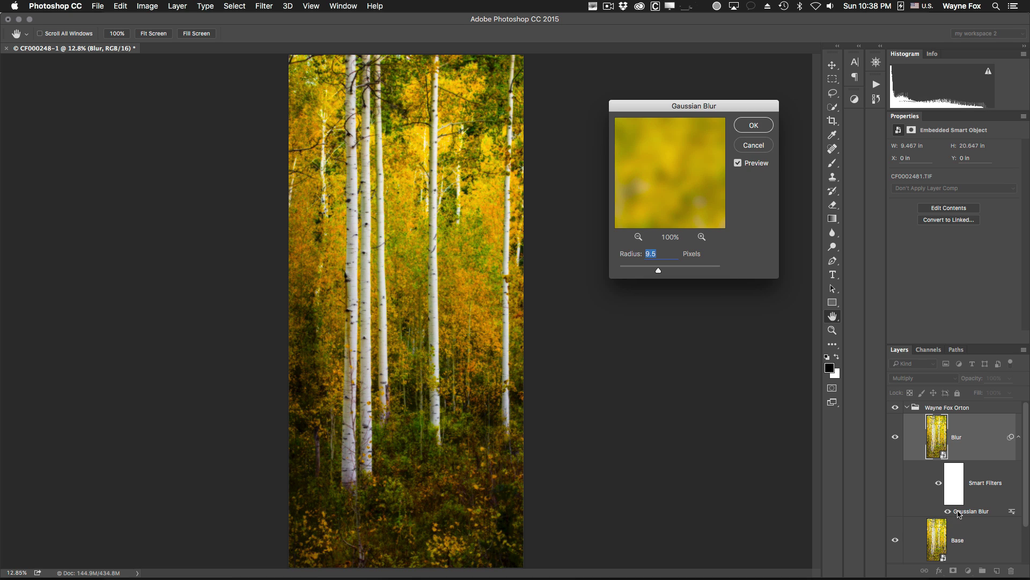
pyautogui.click(640, 270)
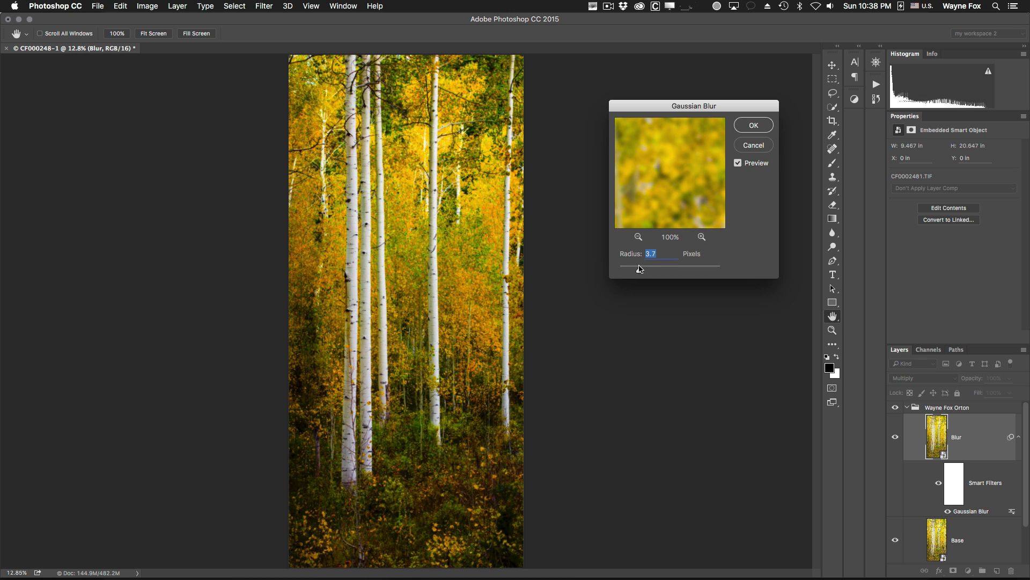
pyautogui.keyDown('super'); pyautogui.click(428, 306); pyautogui.keyUp('super')
pyautogui.keyDown('super'); pyautogui.click(428, 307); pyautogui.keyUp('super')
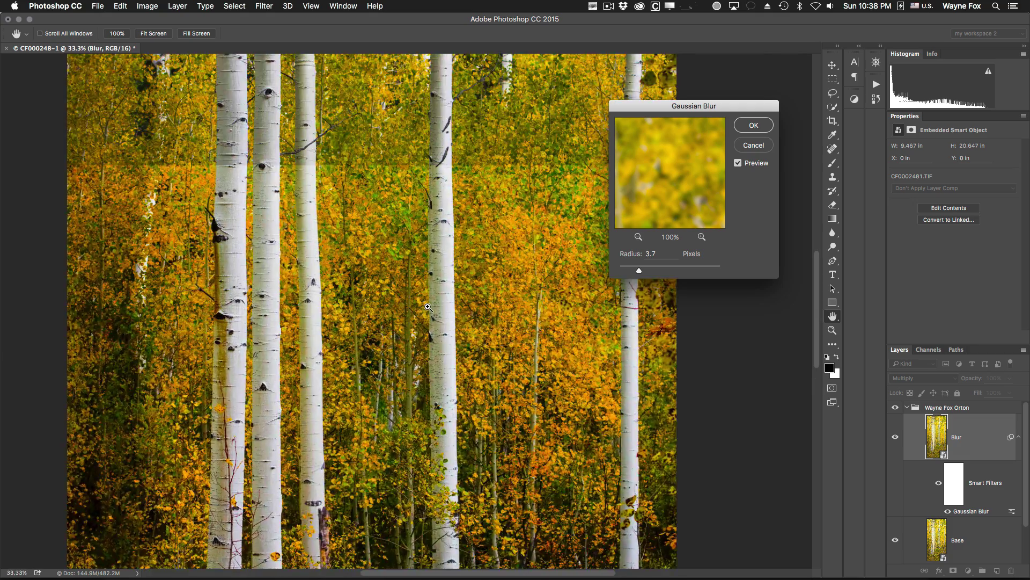
pyautogui.keyDown('super'); pyautogui.click(428, 306); pyautogui.keyUp('super')
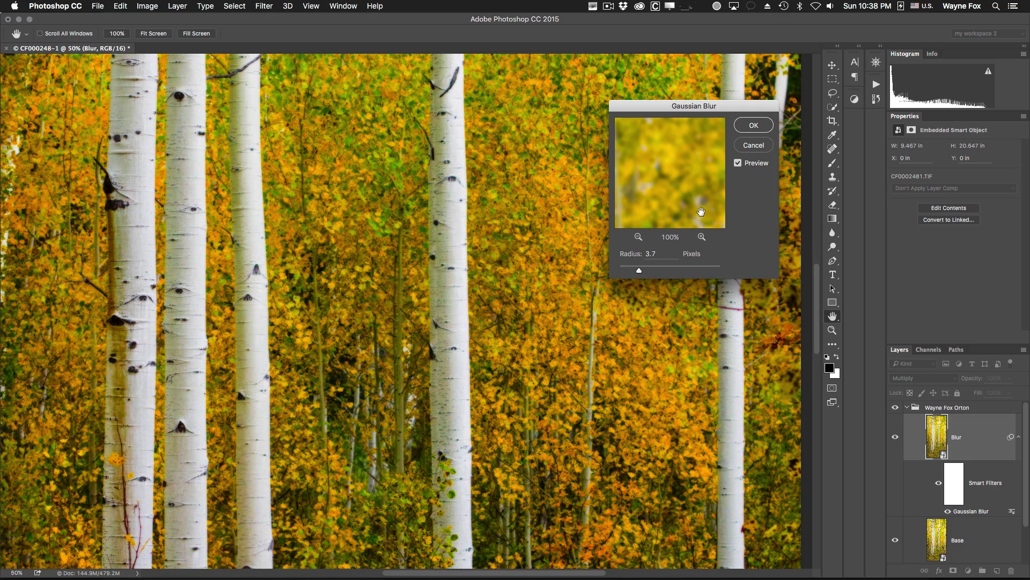
pyautogui.click(739, 163)
pyautogui.moveTo(649, 270); pyautogui.dragTo(651, 270)
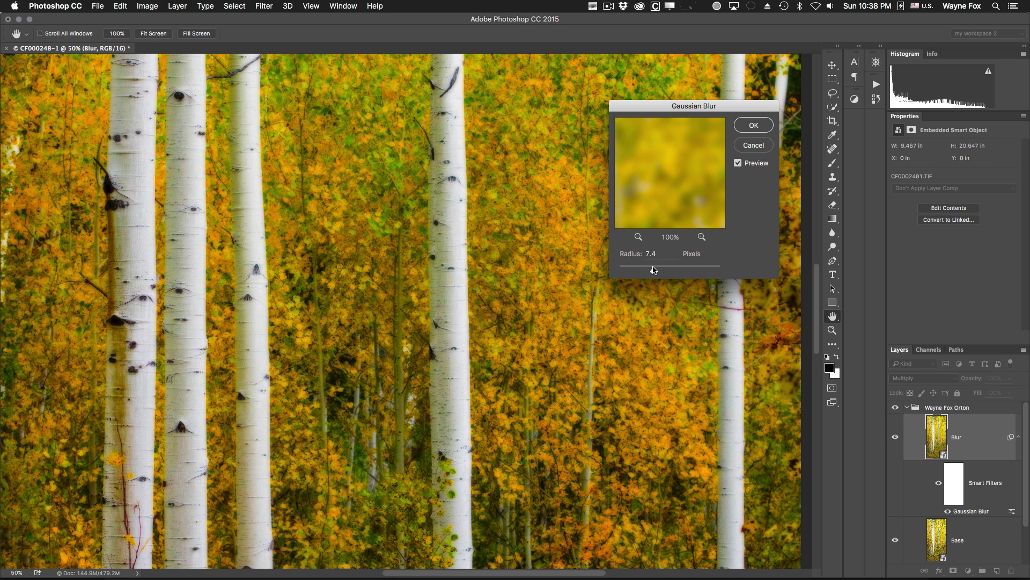
pyautogui.click(755, 126)
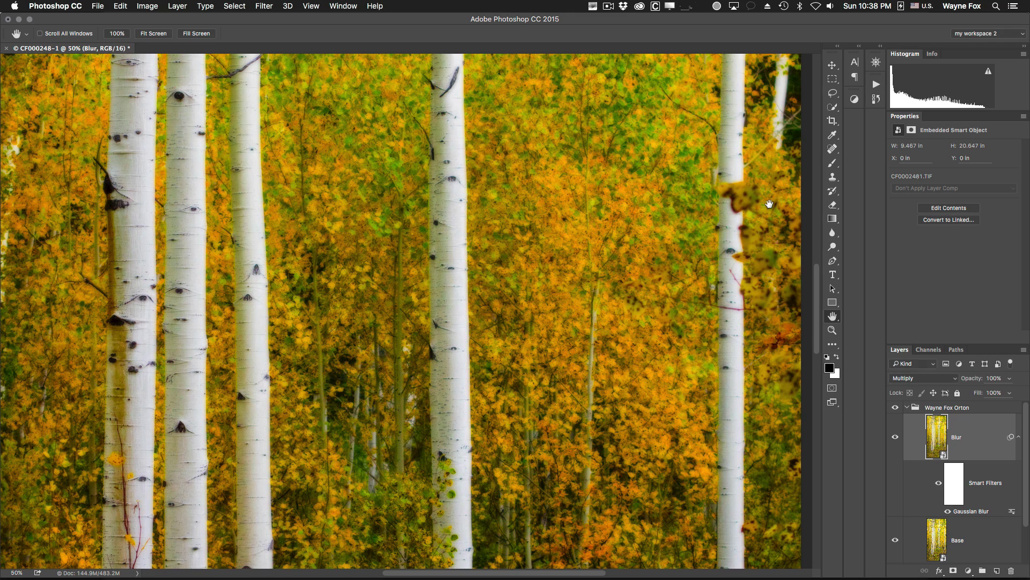
# Compare the aspen photo at reduced magnification with the Orton group off and on.
pyautogui.keyDown('alt'); pyautogui.click(598, 299); pyautogui.keyUp('alt')
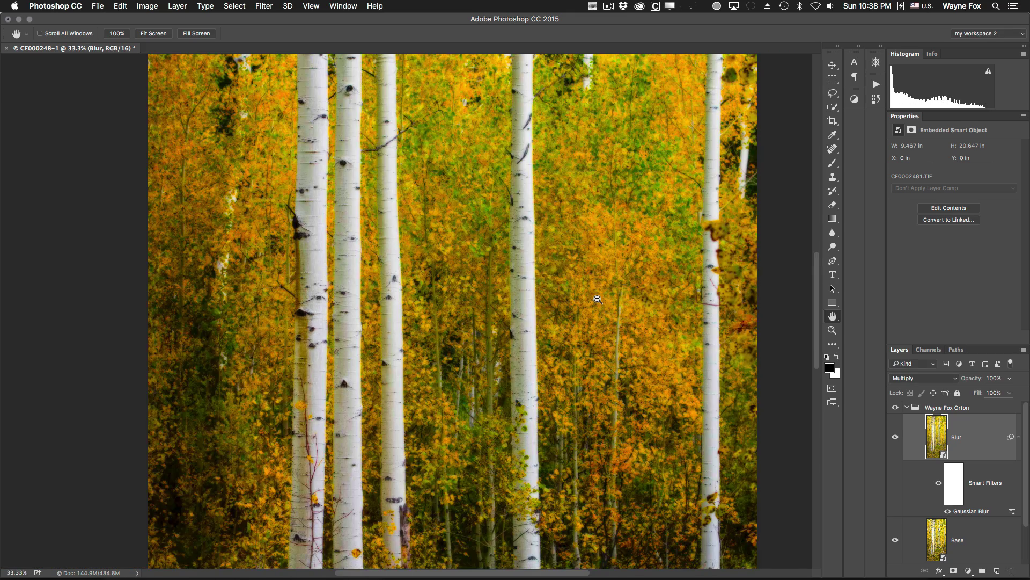
pyautogui.keyDown('alt'); pyautogui.click(598, 299); pyautogui.keyUp('alt')
pyautogui.keyDown('alt'); pyautogui.click(598, 299); pyautogui.keyUp('alt')
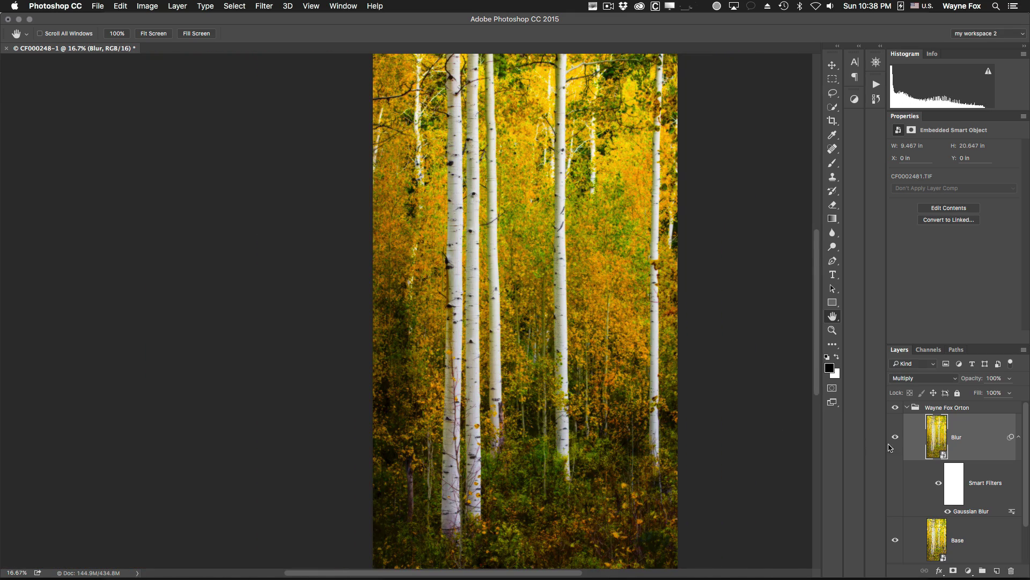
pyautogui.click(895, 407)
pyautogui.click(895, 410)
pyautogui.click(895, 409)
pyautogui.click(894, 410)
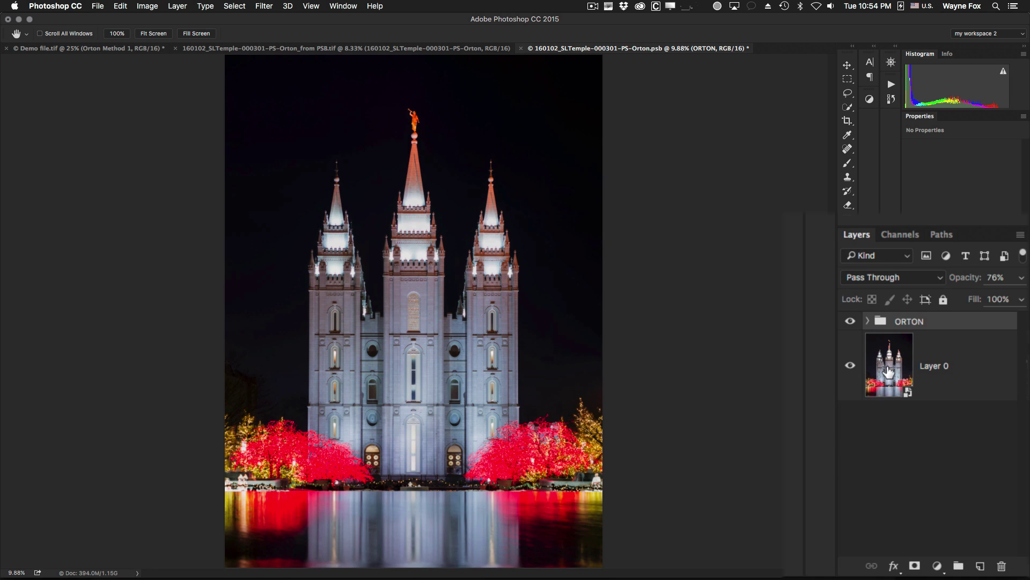
# In the temple photo, add a layer mask to the ORTON group and darken it over the sky and upper temple with a 3300-pixel, 73% opacity brush.
pyautogui.click(914, 565)
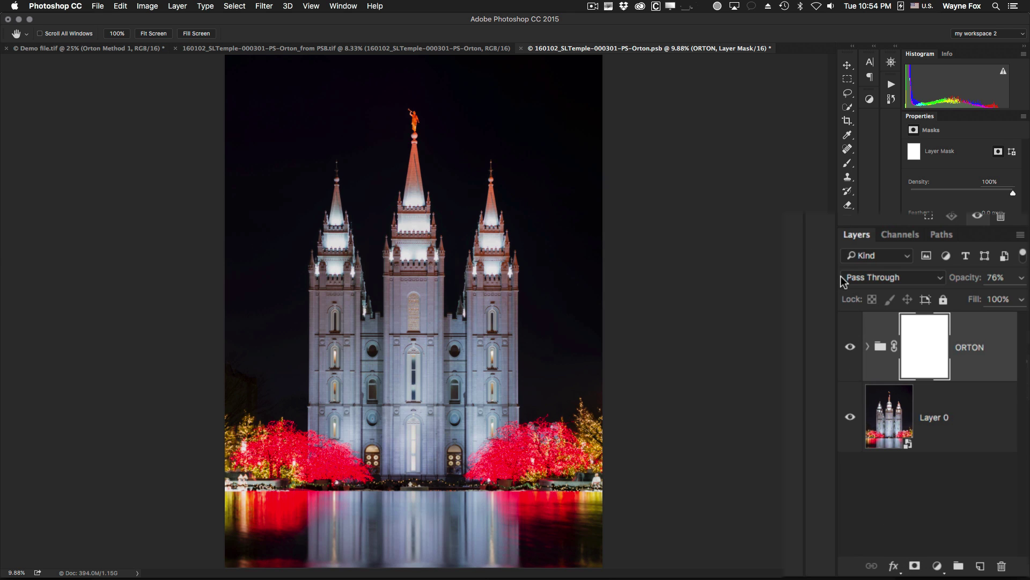
pyautogui.press('b')
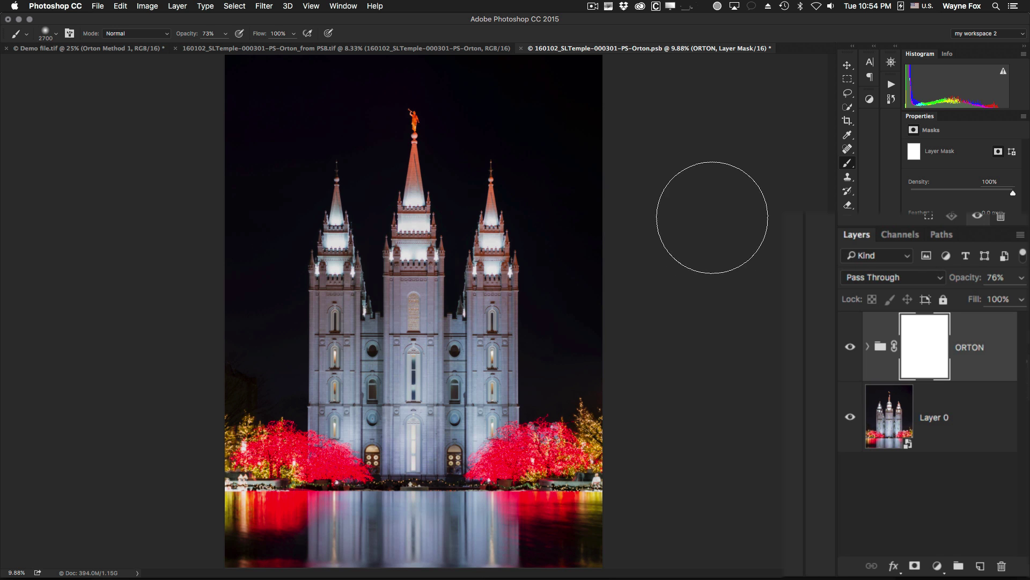
pyautogui.press(']')
pyautogui.press(']')
pyautogui.press(']')
pyautogui.press(']')
pyautogui.press(']')
pyautogui.press(']')
pyautogui.press(']')
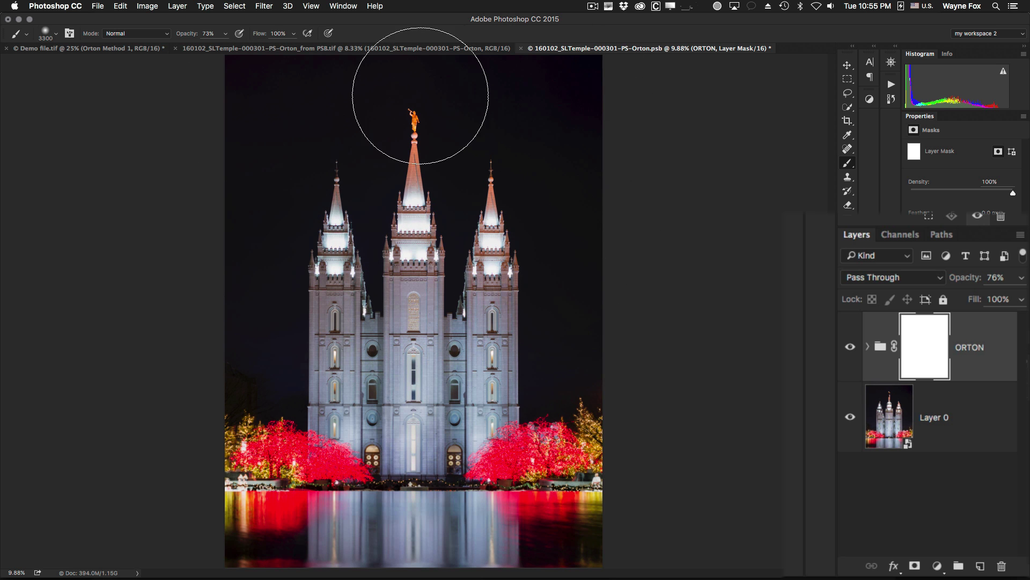
pyautogui.moveTo(567, 294)
pyautogui.mouseDown()
pyautogui.moveTo(417, 320)
pyautogui.moveTo(279, 322)
pyautogui.moveTo(414, 310)
pyautogui.mouseUp()
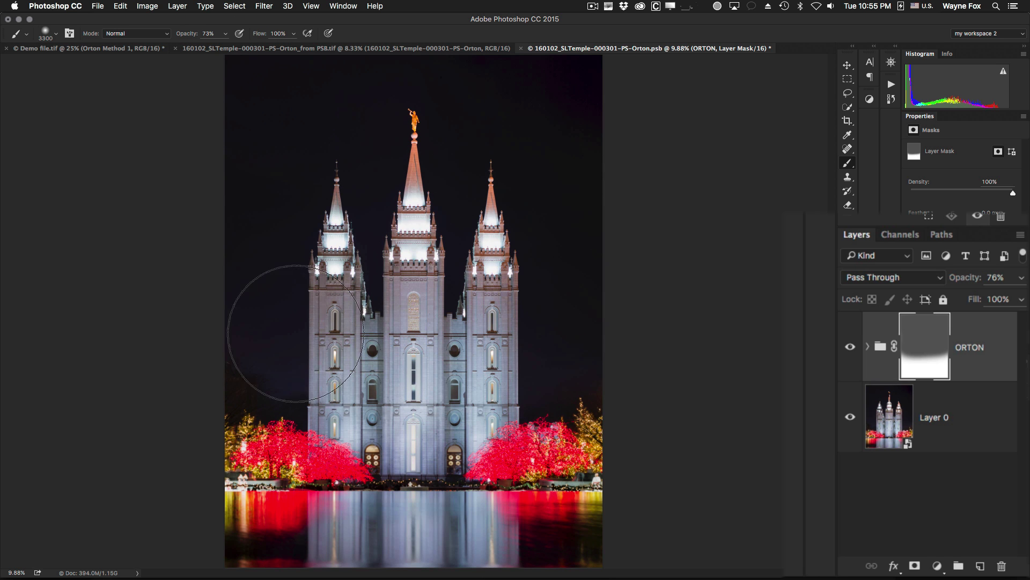
pyautogui.moveTo(489, 357)
pyautogui.mouseDown()
pyautogui.moveTo(515, 354)
pyautogui.moveTo(413, 344)
pyautogui.mouseUp()
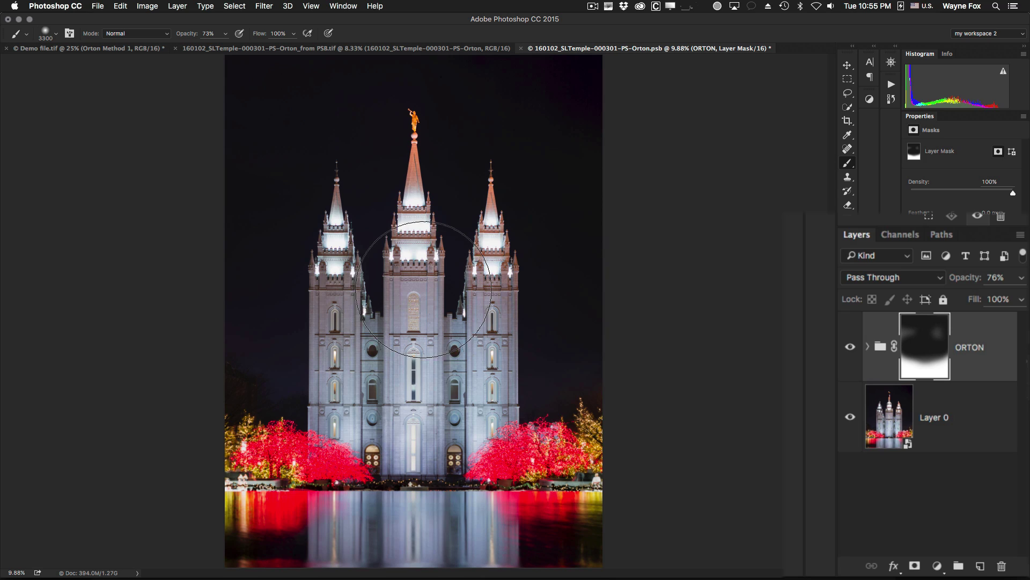
# Compare the temple's central tower stonework and inscription close up with the ORTON group's mask disabled and enabled.
pyautogui.keyDown('super'); pyautogui.click(419, 290); pyautogui.keyUp('super')
pyautogui.keyDown('super'); pyautogui.click(420, 290); pyautogui.keyUp('super')
pyautogui.keyDown('super'); pyautogui.click(420, 290); pyautogui.keyUp('super')
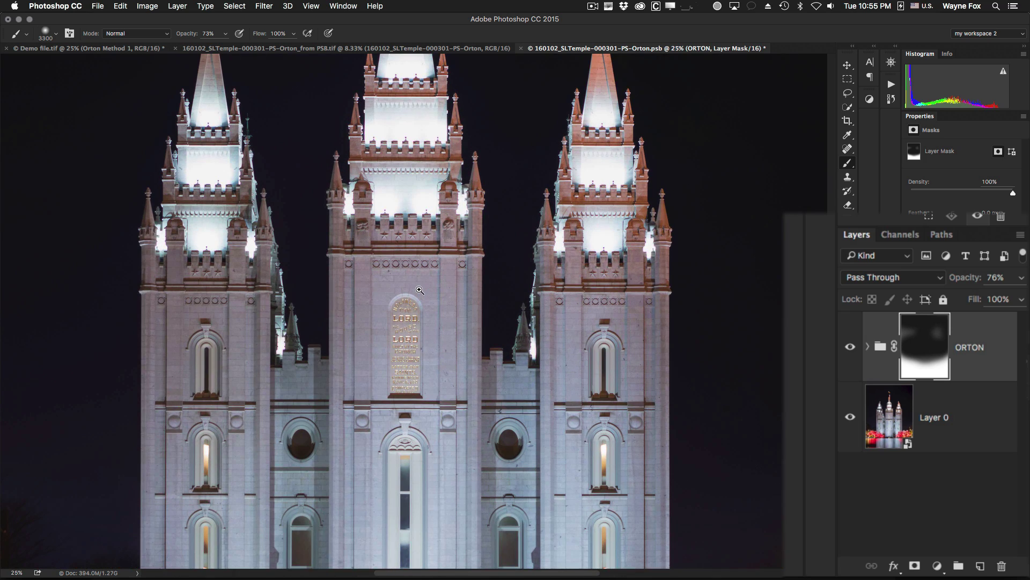
pyautogui.keyDown('super'); pyautogui.click(420, 353); pyautogui.keyUp('super')
pyautogui.keyDown('super'); pyautogui.click(419, 356); pyautogui.keyUp('super')
pyautogui.keyDown('super'); pyautogui.click(419, 356); pyautogui.keyUp('super')
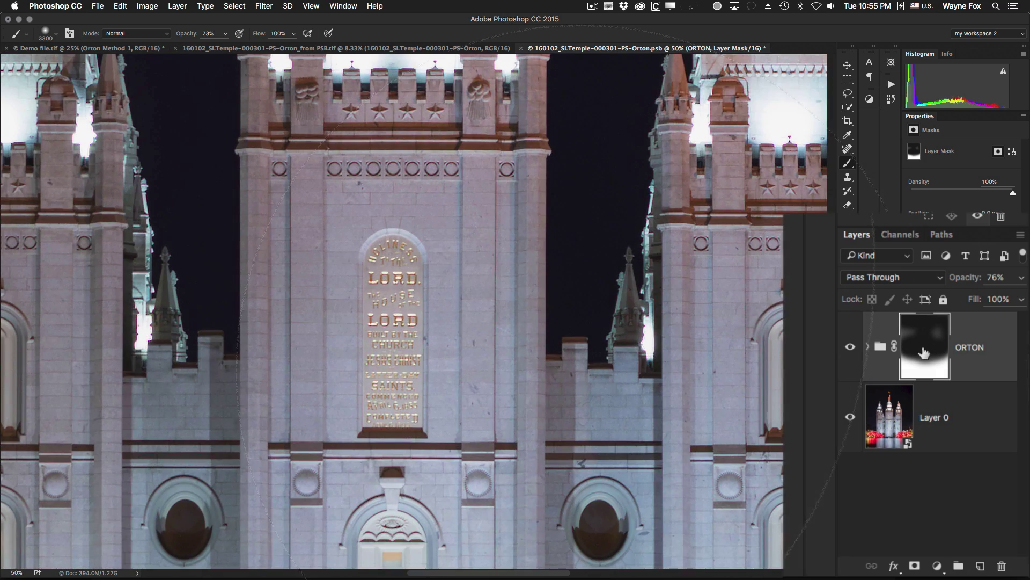
pyautogui.keyDown('shift'); pyautogui.click(924, 350); pyautogui.keyUp('shift')
pyautogui.keyDown('shift'); pyautogui.click(923, 350); pyautogui.keyUp('shift')
pyautogui.keyDown('shift'); pyautogui.click(924, 350); pyautogui.keyUp('shift')
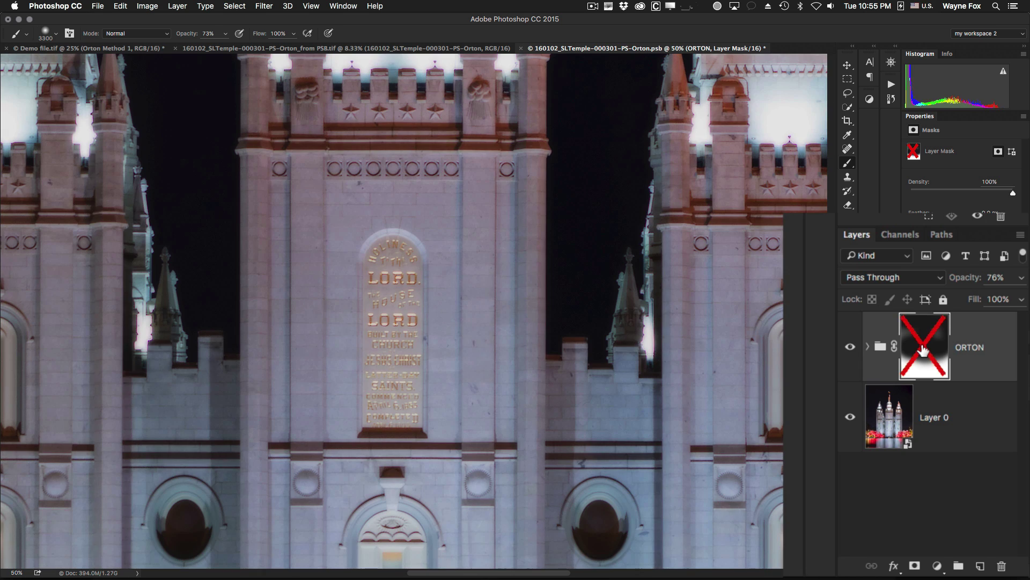
pyautogui.keyDown('shift'); pyautogui.click(923, 350); pyautogui.keyUp('shift')
pyautogui.keyDown('shift'); pyautogui.click(923, 350); pyautogui.keyUp('shift')
pyautogui.keyDown('shift'); pyautogui.click(923, 350); pyautogui.keyUp('shift')
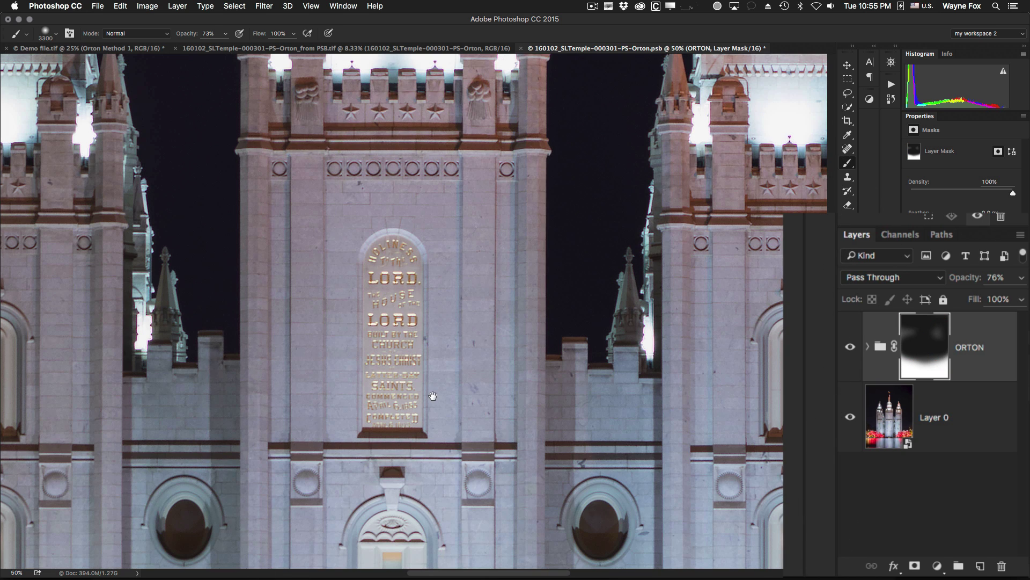
# Examine the lower temple, red trees and water reflection with the ORTON mask disabled and enabled, and with the group off and on.
pyautogui.moveTo(432, 396); pyautogui.dragTo(459, 115)
pyautogui.moveTo(417, 515); pyautogui.dragTo(483, 225)
pyautogui.keyDown('alt'); pyautogui.click(466, 307); pyautogui.keyUp('alt')
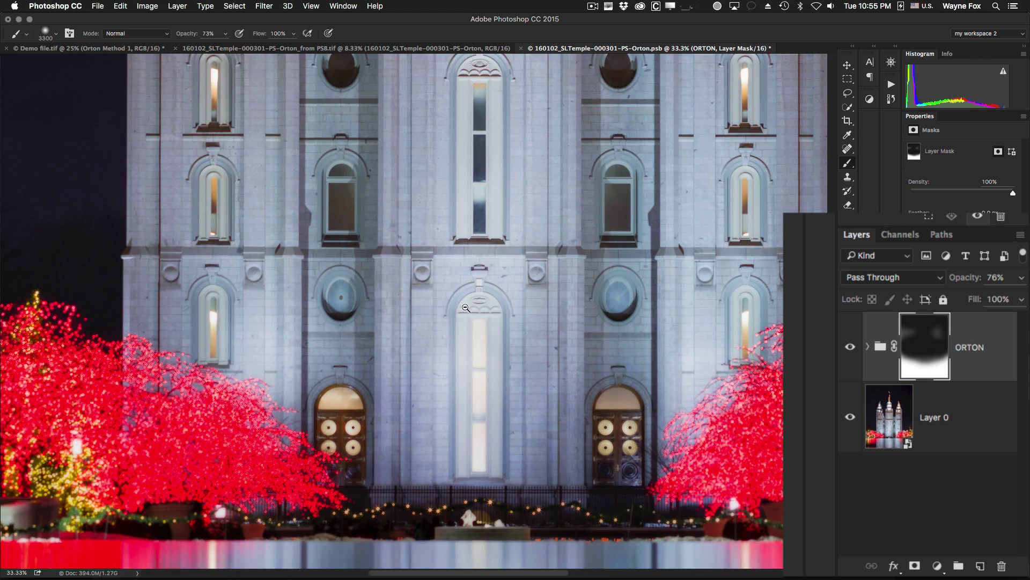
pyautogui.keyDown('alt'); pyautogui.click(465, 307); pyautogui.keyUp('alt')
pyautogui.moveTo(526, 364); pyautogui.dragTo(478, 208)
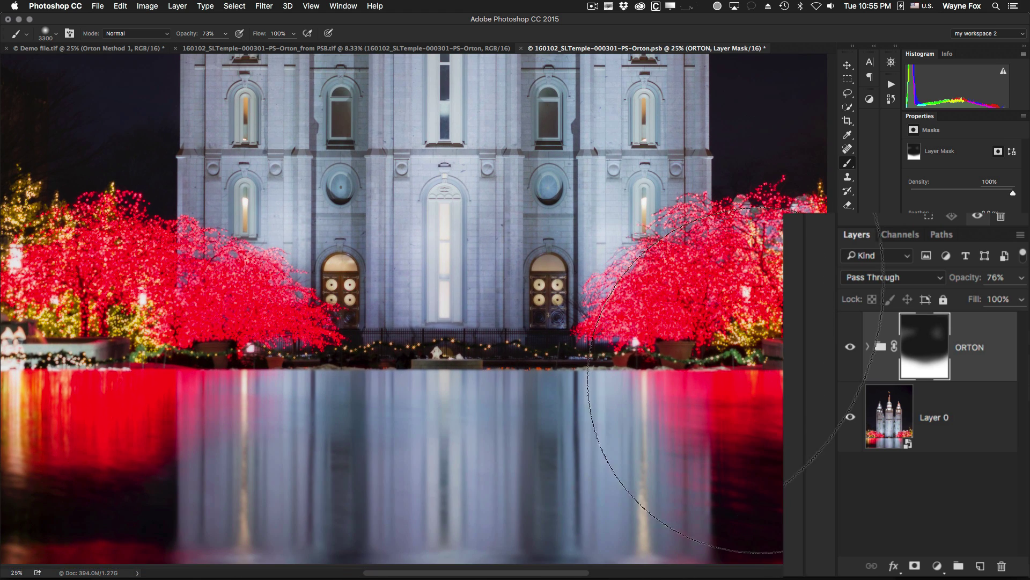
pyautogui.keyDown('shift'); pyautogui.click(918, 354); pyautogui.keyUp('shift')
pyautogui.keyDown('shift'); pyautogui.click(918, 354); pyautogui.keyUp('shift')
pyautogui.keyDown('shift'); pyautogui.click(919, 354); pyautogui.keyUp('shift')
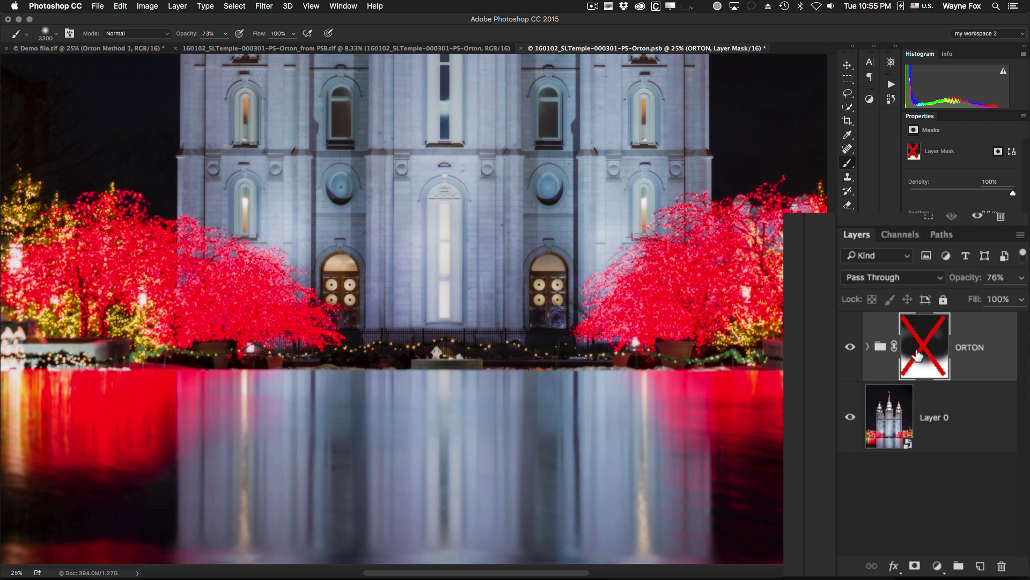
pyautogui.keyDown('shift'); pyautogui.click(919, 355); pyautogui.keyUp('shift')
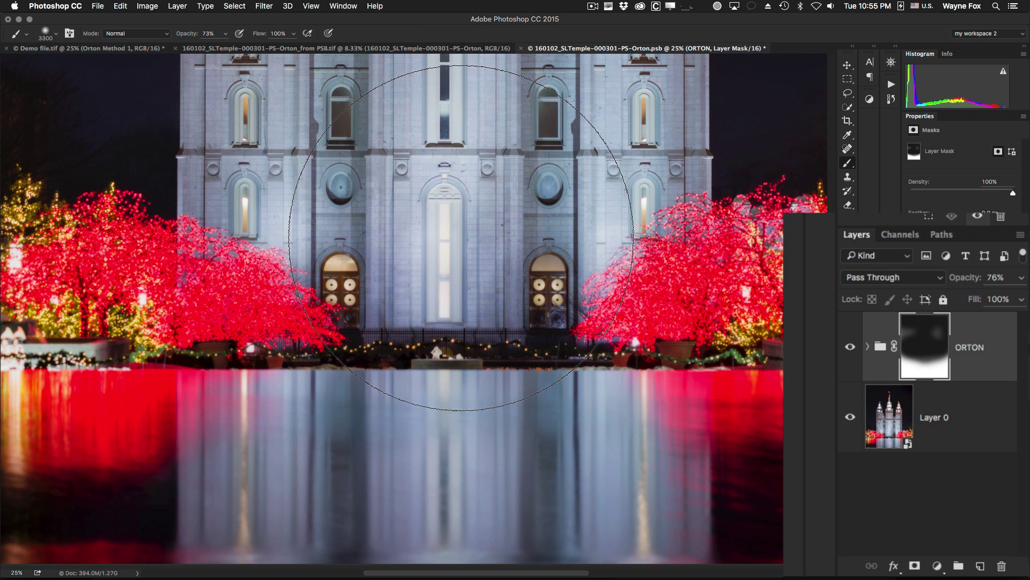
pyautogui.click(850, 347)
pyautogui.click(849, 349)
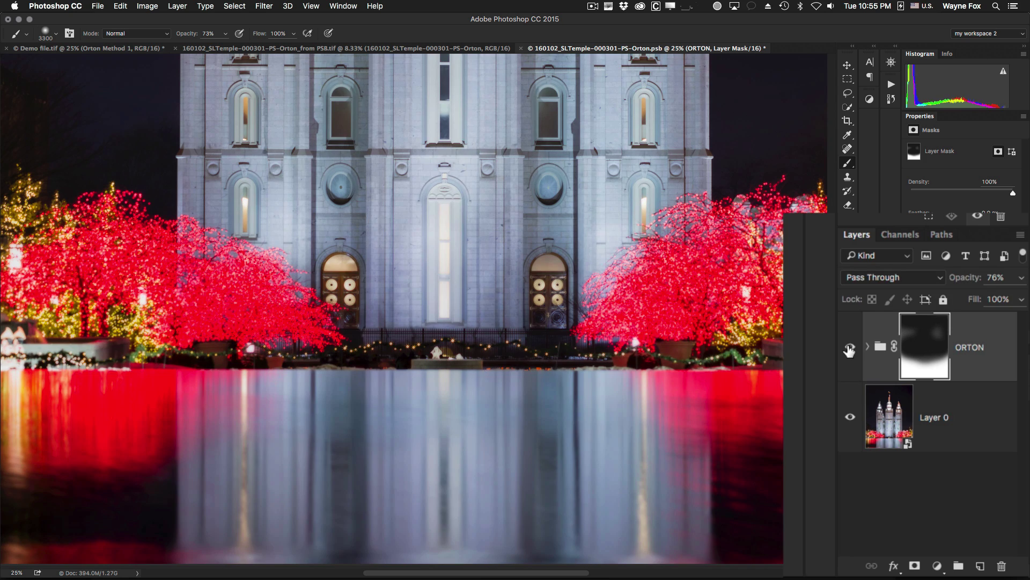
# Recheck the temple's red trees and water reflection with the ORTON group hidden and shown.
pyautogui.click(850, 349)
pyautogui.click(849, 348)
pyautogui.click(850, 348)
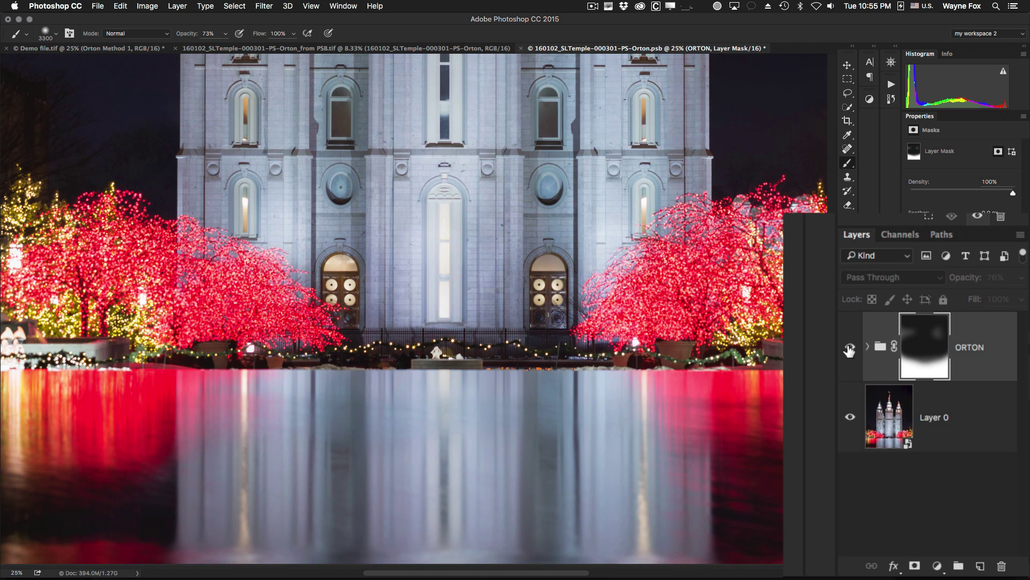
pyautogui.click(849, 349)
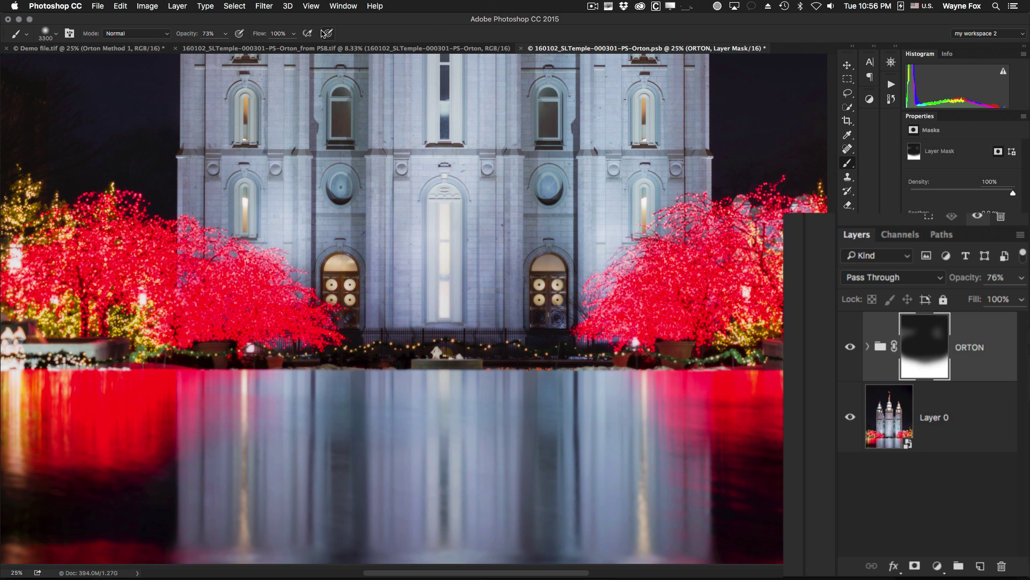
# Switch to the aspen demo file and examine the dark undergrowth beside the lower right trunk at 100% magnification.
pyautogui.click(296, 50)
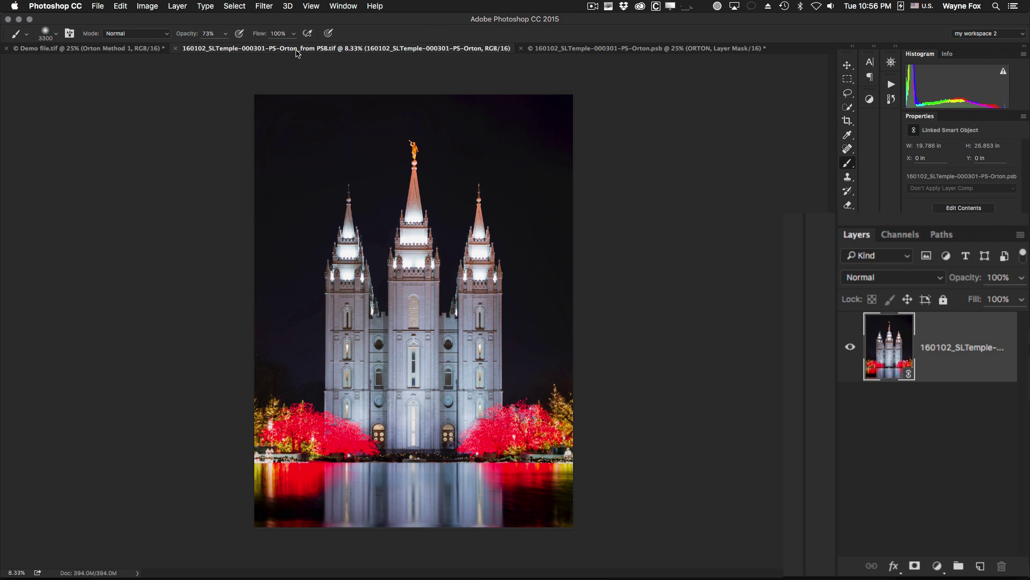
pyautogui.click(129, 50)
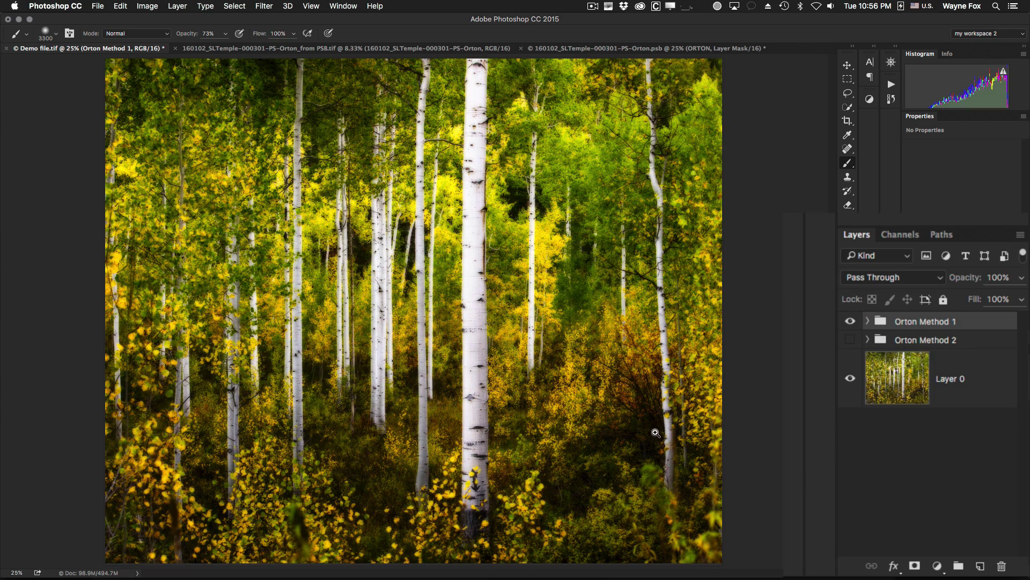
pyautogui.keyDown('super'); pyautogui.click(645, 432); pyautogui.keyUp('super')
pyautogui.keyDown('super'); pyautogui.click(644, 432); pyautogui.keyUp('super')
pyautogui.keyDown('super'); pyautogui.click(646, 431); pyautogui.keyUp('super')
pyautogui.keyDown('super'); pyautogui.click(647, 431); pyautogui.keyUp('super')
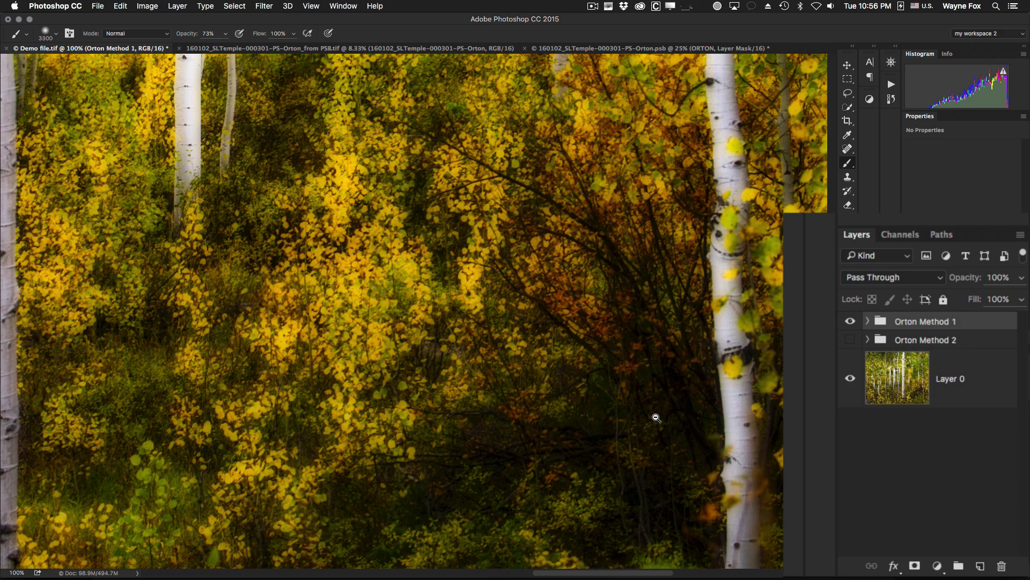
pyautogui.keyDown('alt'); pyautogui.click(656, 417); pyautogui.keyUp('alt')
pyautogui.keyDown('alt'); pyautogui.click(655, 417); pyautogui.keyUp('alt')
pyautogui.keyDown('alt'); pyautogui.click(655, 417); pyautogui.keyUp('alt')
pyautogui.keyDown('alt'); pyautogui.click(652, 418); pyautogui.keyUp('alt')
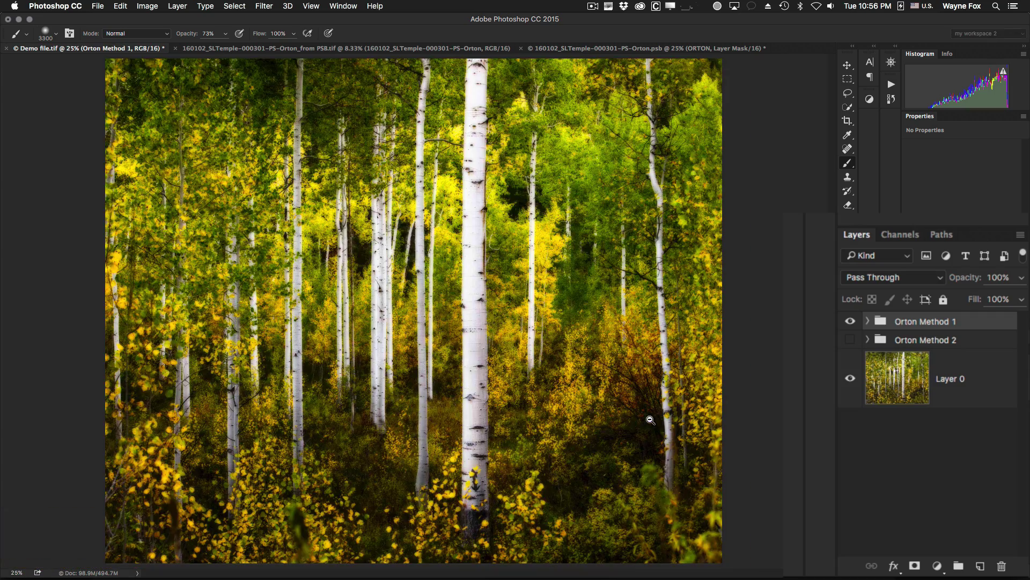
# Compare the central aspen trunks and foliage at 66.7% magnification with the Orton Method 1 group hidden and shown.
pyautogui.click(476, 317)
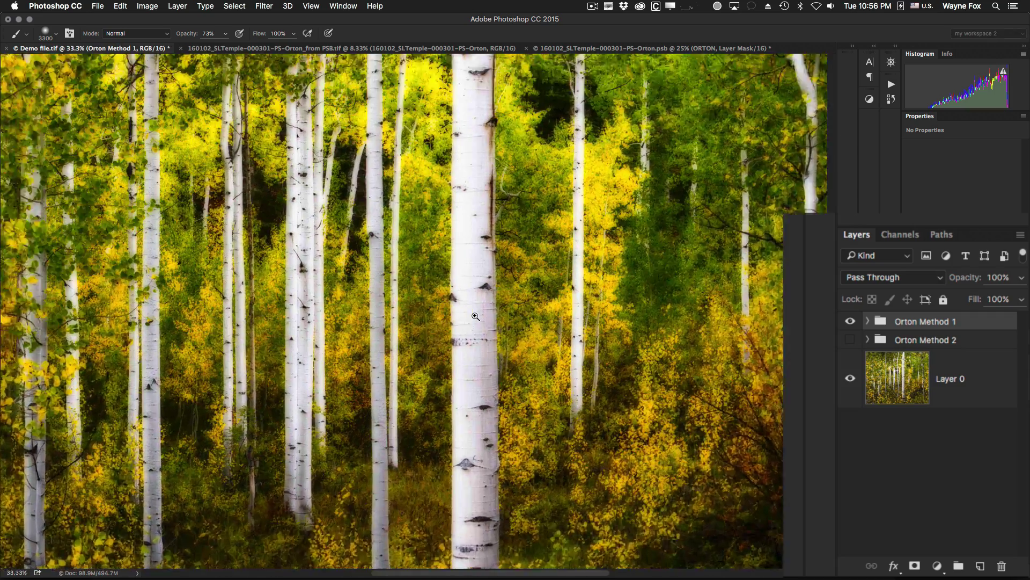
pyautogui.click(476, 316)
pyautogui.click(475, 317)
pyautogui.click(850, 321)
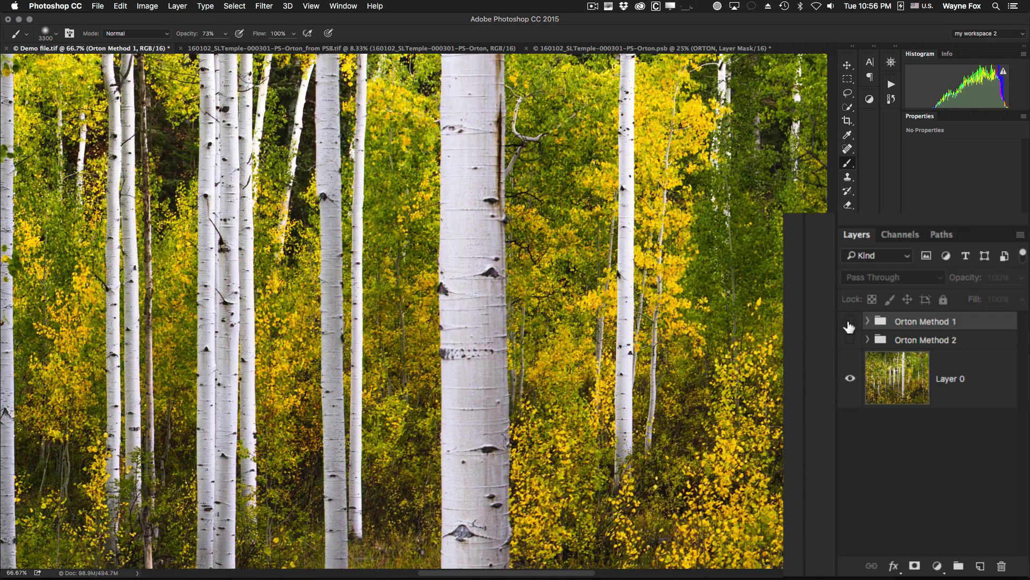
pyautogui.click(850, 322)
pyautogui.click(849, 322)
pyautogui.click(849, 322)
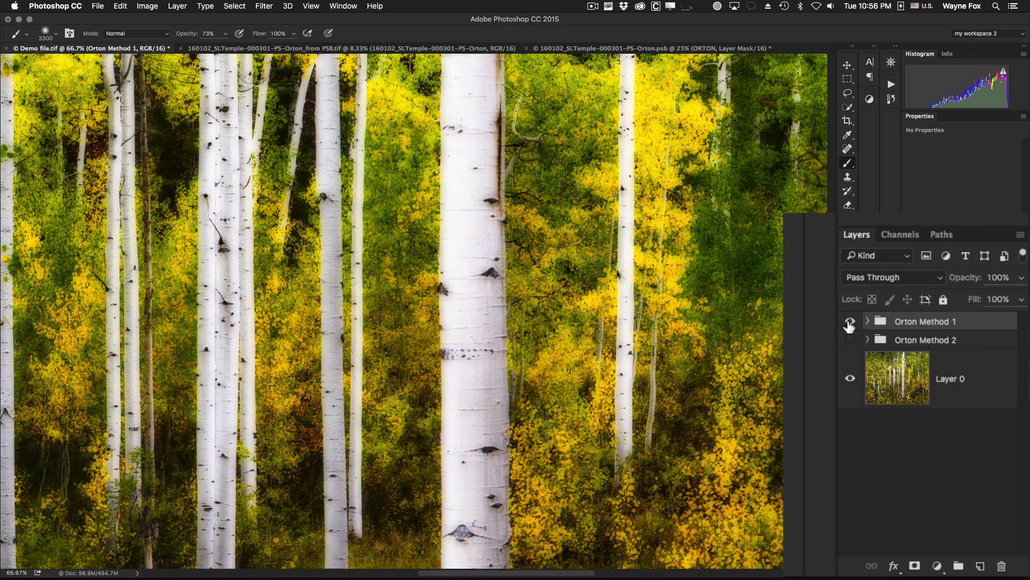
pyautogui.click(849, 322)
pyautogui.click(850, 322)
pyautogui.click(850, 322)
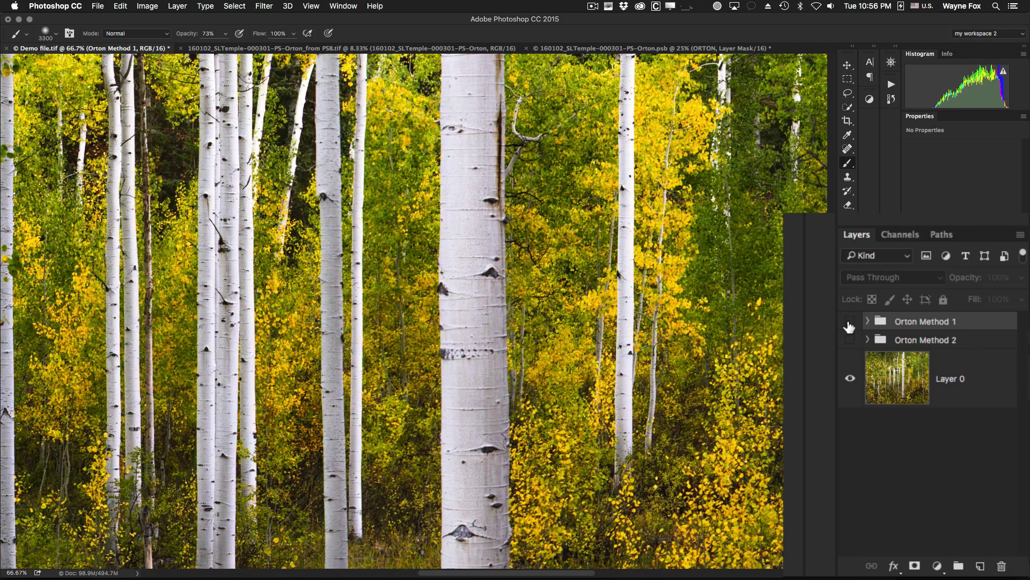
pyautogui.click(849, 322)
pyautogui.keyDown('alt'); pyautogui.click(602, 368); pyautogui.keyUp('alt')
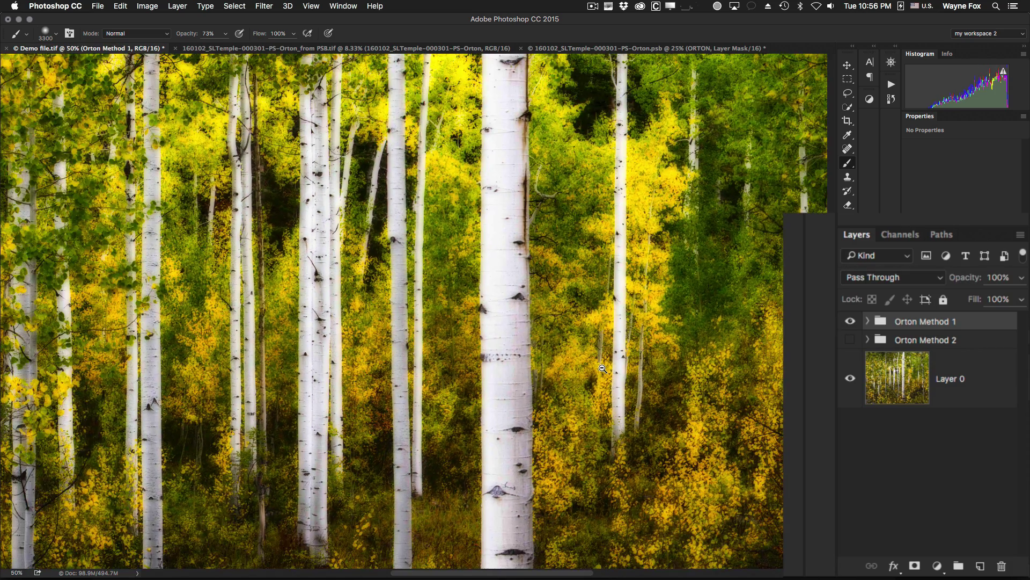
pyautogui.keyDown('alt'); pyautogui.click(603, 369); pyautogui.keyUp('alt')
pyautogui.keyDown('alt'); pyautogui.click(603, 369); pyautogui.keyUp('alt')
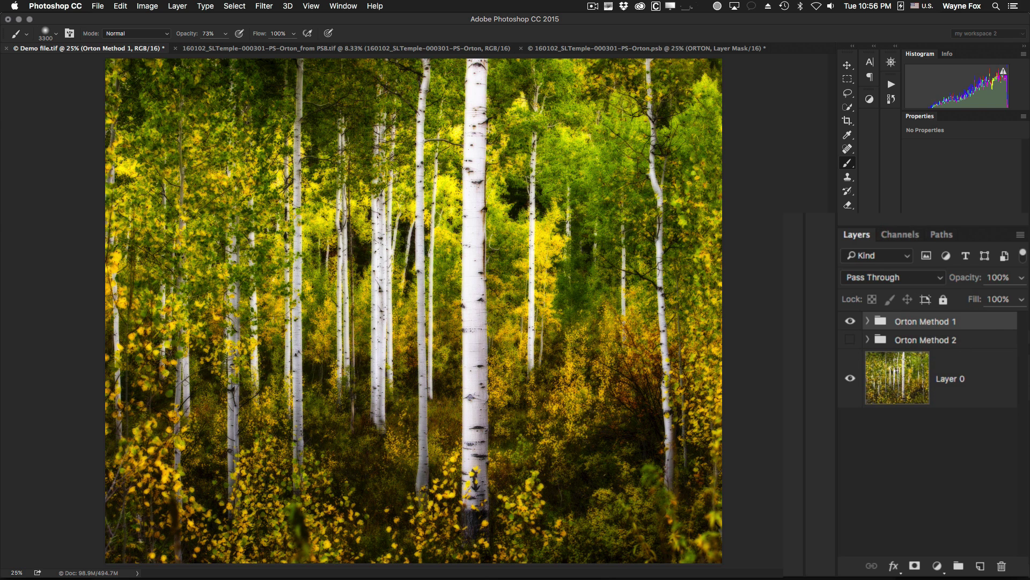
# Load the RGB channel's luminosity as a selection, add it to itself three times, and apply it as a layer mask on Orton Method 1.
pyautogui.click(901, 235)
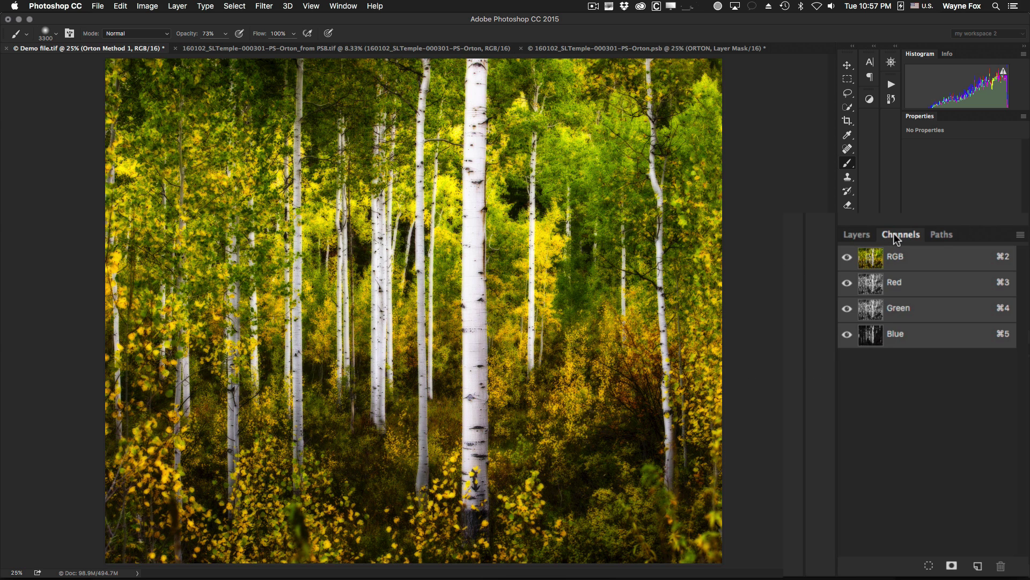
pyautogui.keyDown('super'); pyautogui.click(870, 263); pyautogui.keyUp('super')
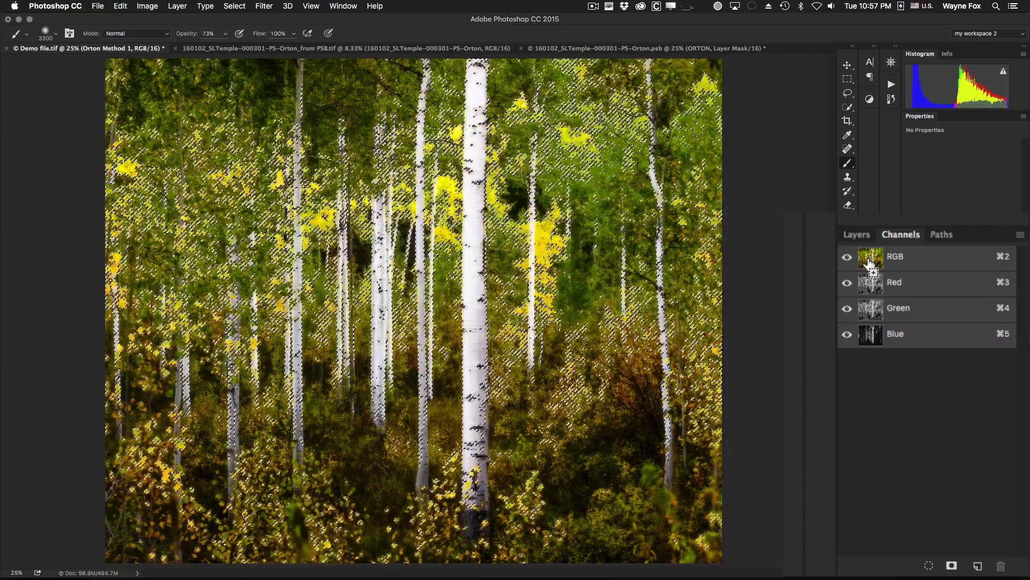
pyautogui.keyDown('shift'); pyautogui.keyDown('super'); pyautogui.click(871, 261); pyautogui.keyUp('super'); pyautogui.keyUp('shift')
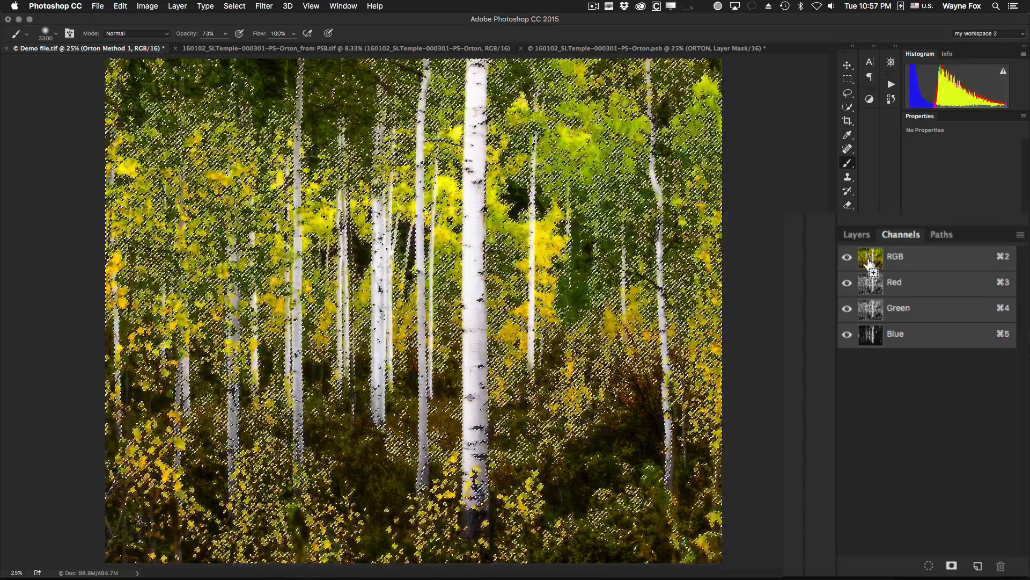
pyautogui.keyDown('shift'); pyautogui.keyDown('super'); pyautogui.click(869, 261); pyautogui.keyUp('super'); pyautogui.keyUp('shift')
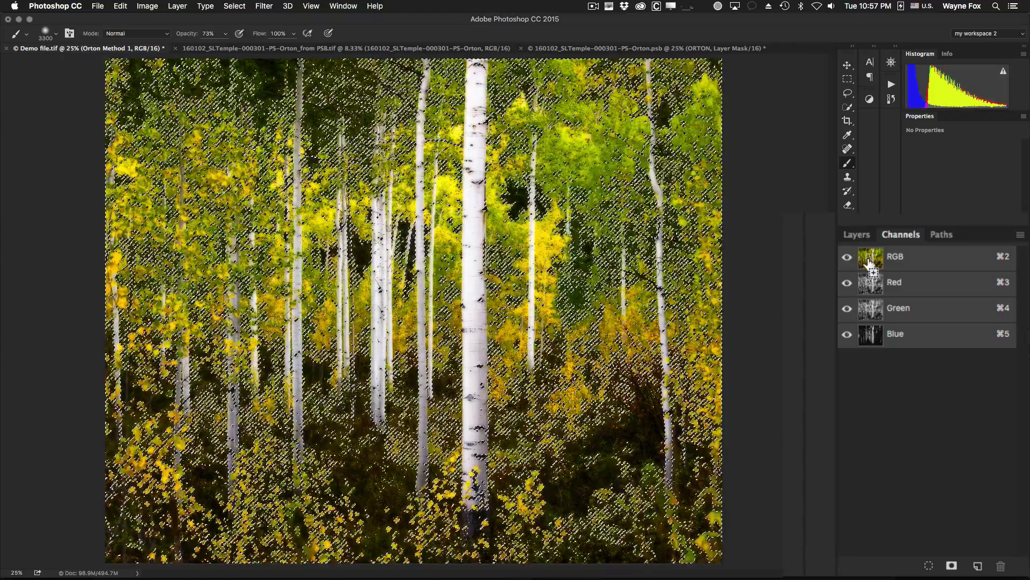
pyautogui.keyDown('shift'); pyautogui.keyDown('super'); pyautogui.click(870, 261); pyautogui.keyUp('super'); pyautogui.keyUp('shift')
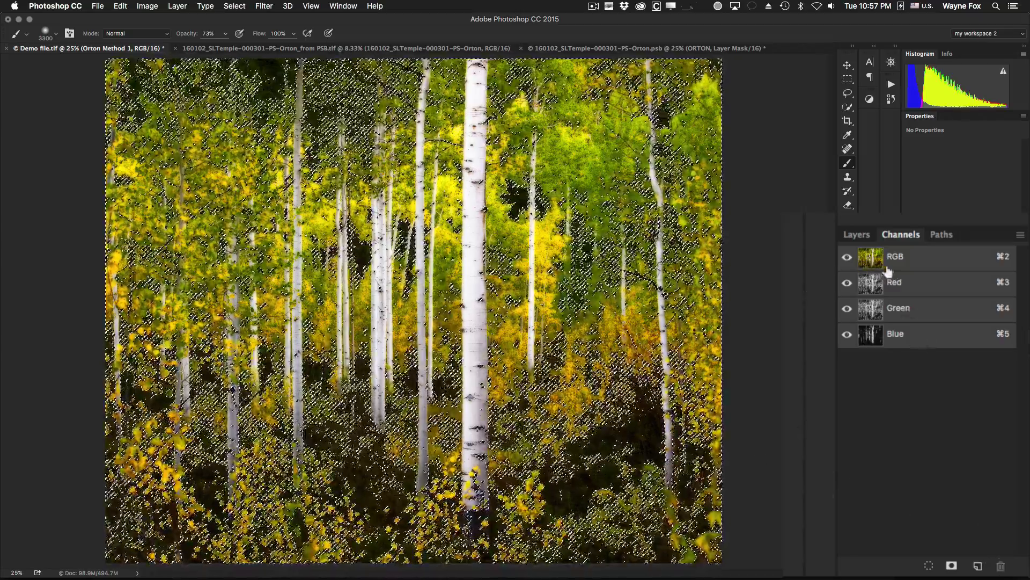
pyautogui.click(857, 235)
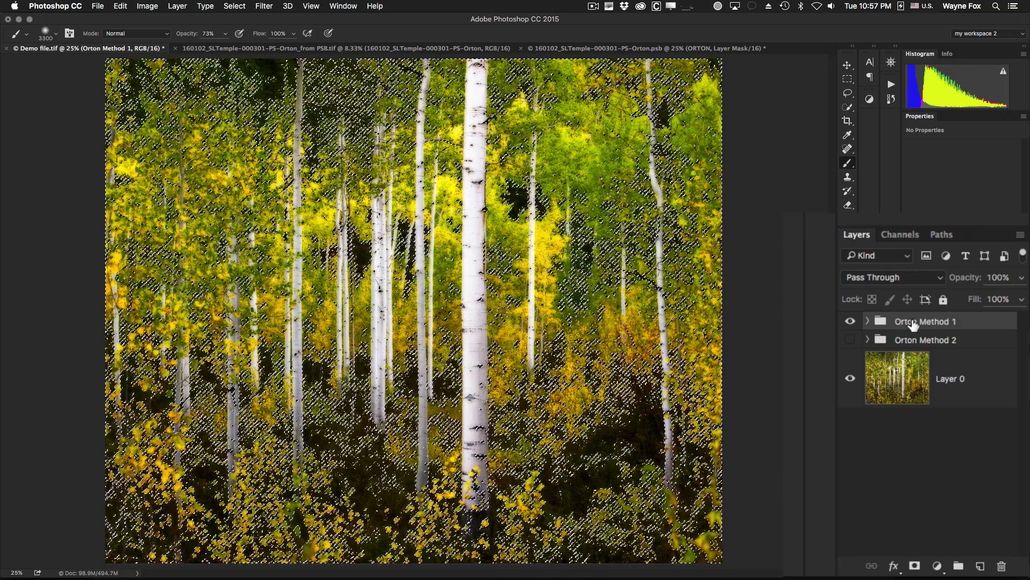
pyautogui.click(916, 566)
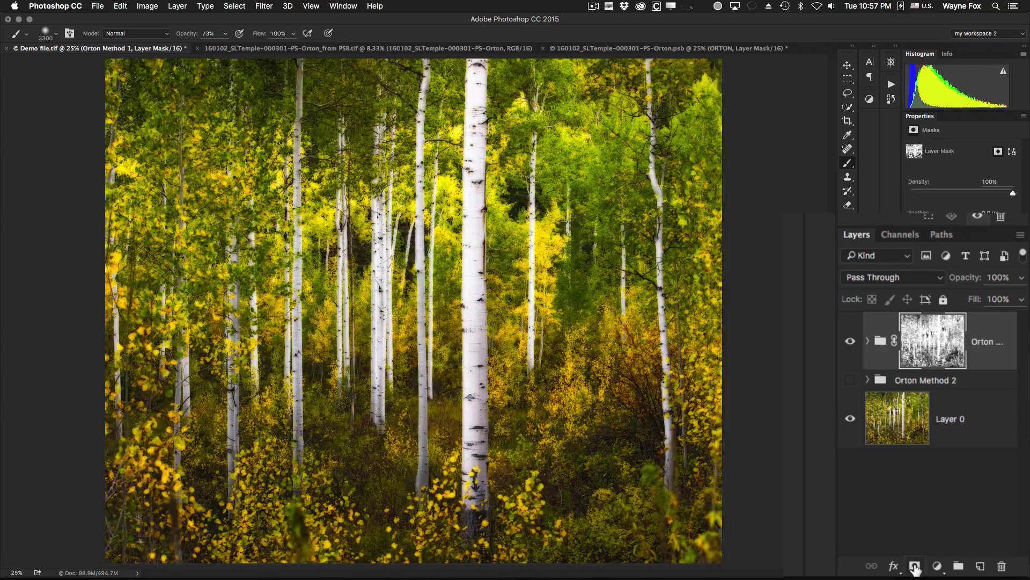
# Inspect the Orton Method 1 layer mask on its own, and compare the aspen photo with the mask disabled and enabled.
pyautogui.keyDown('alt'); pyautogui.click(938, 350); pyautogui.keyUp('alt')
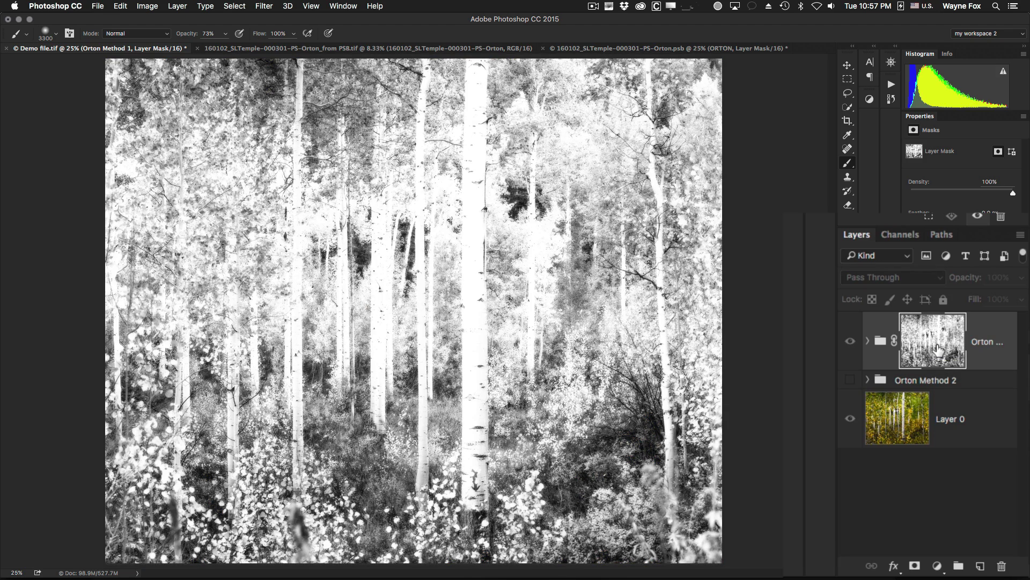
pyautogui.keyDown('alt'); pyautogui.click(938, 349); pyautogui.keyUp('alt')
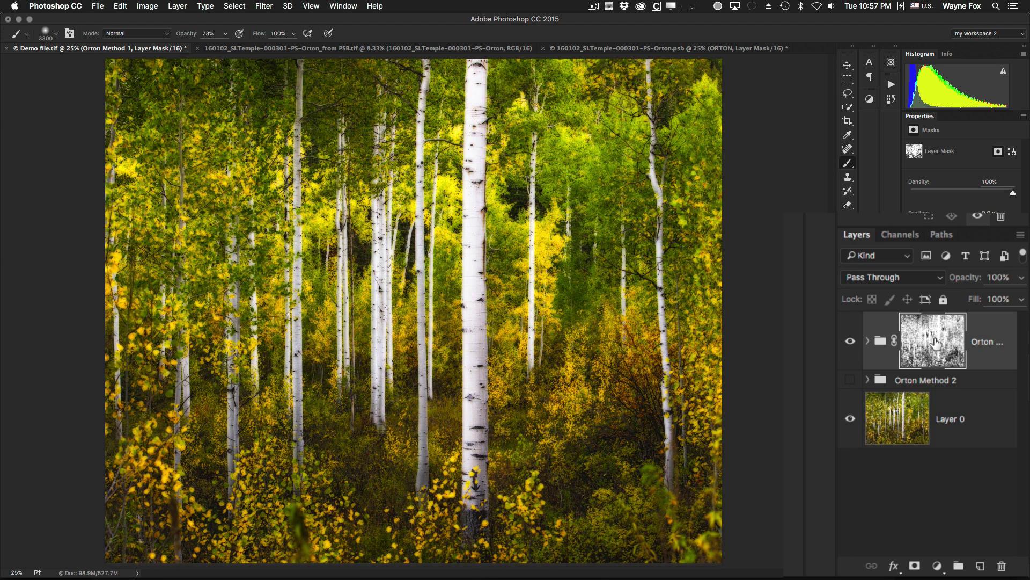
pyautogui.keyDown('shift'); pyautogui.click(935, 344); pyautogui.keyUp('shift')
pyautogui.keyDown('shift'); pyautogui.click(936, 344); pyautogui.keyUp('shift')
pyautogui.keyDown('shift'); pyautogui.click(935, 343); pyautogui.keyUp('shift')
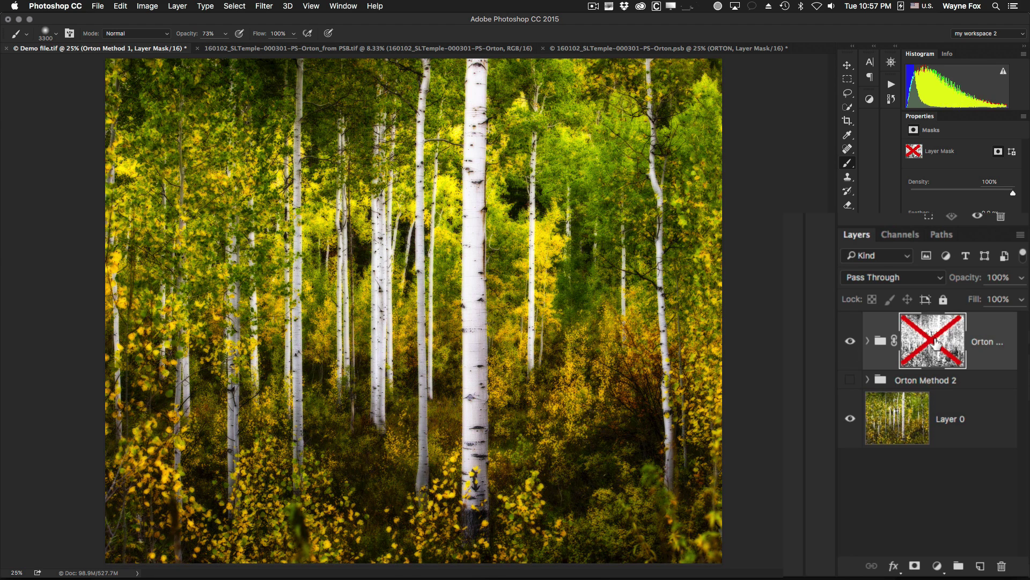
pyautogui.keyDown('shift'); pyautogui.click(935, 343); pyautogui.keyUp('shift')
pyautogui.keyDown('shift'); pyautogui.click(936, 343); pyautogui.keyUp('shift')
pyautogui.keyDown('shift'); pyautogui.click(935, 343); pyautogui.keyUp('shift')
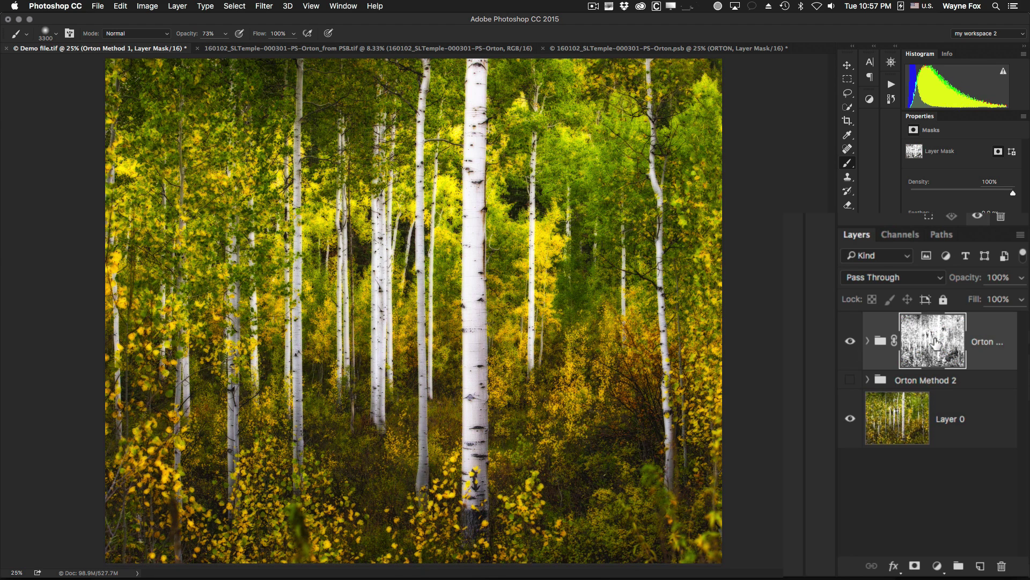
pyautogui.keyDown('shift'); pyautogui.click(936, 344); pyautogui.keyUp('shift')
pyautogui.keyDown('shift'); pyautogui.click(936, 343); pyautogui.keyUp('shift')
pyautogui.keyDown('shift'); pyautogui.click(936, 344); pyautogui.keyUp('shift')
pyautogui.keyDown('shift'); pyautogui.click(936, 344); pyautogui.keyUp('shift')
# Replace the Orton Method 1 mask with one made from the RGB luminosity selection added to itself six times.
pyautogui.moveTo(935, 349); pyautogui.dragTo(1003, 568)
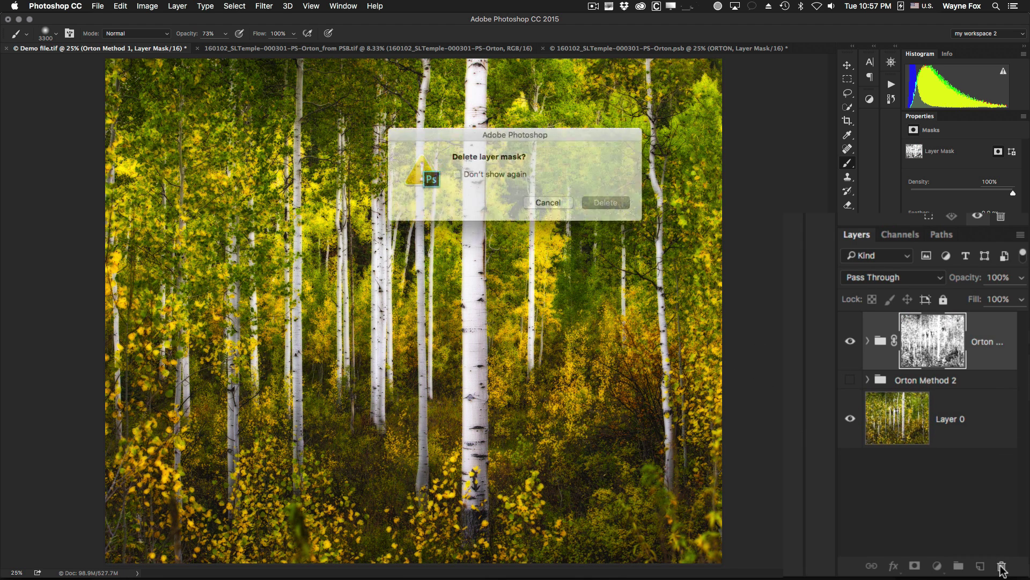
pyautogui.click(604, 201)
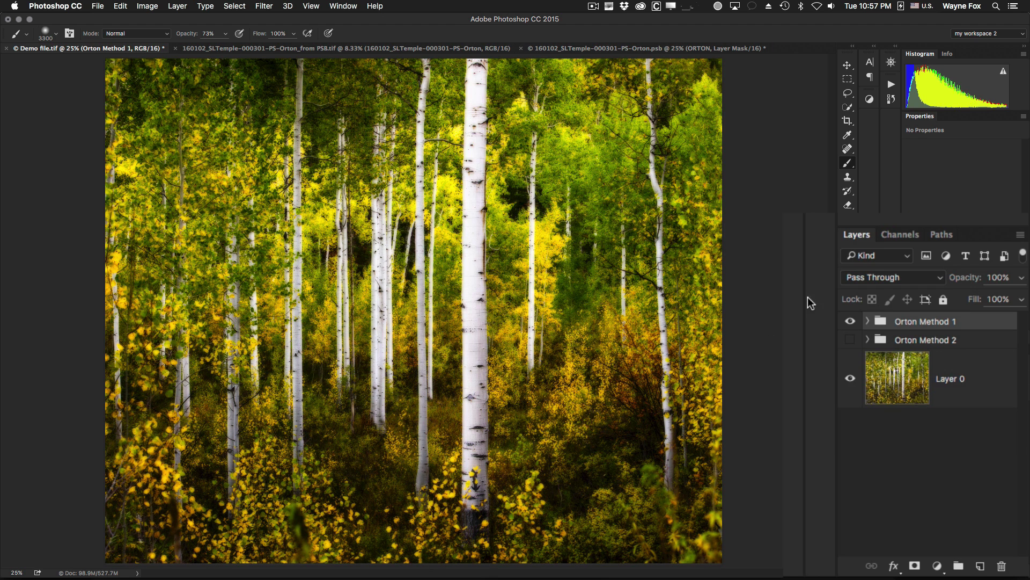
pyautogui.click(894, 235)
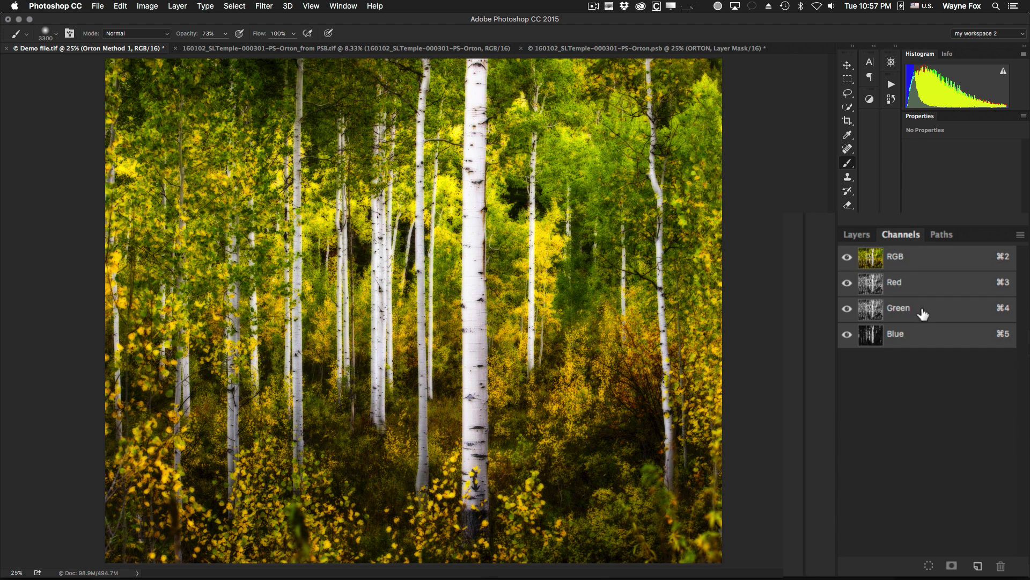
pyautogui.keyDown('super'); pyautogui.click(871, 263); pyautogui.keyUp('super')
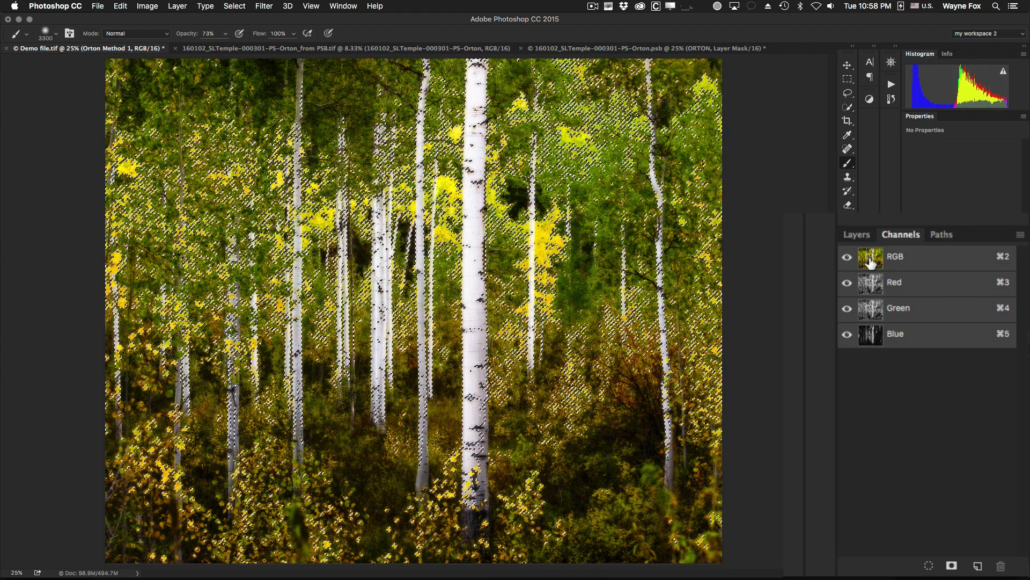
pyautogui.keyDown('shift'); pyautogui.keyDown('super'); pyautogui.click(871, 263); pyautogui.keyUp('super'); pyautogui.keyUp('shift')
pyautogui.keyDown('shift'); pyautogui.keyDown('super'); pyautogui.click(871, 262); pyautogui.keyUp('super'); pyautogui.keyUp('shift')
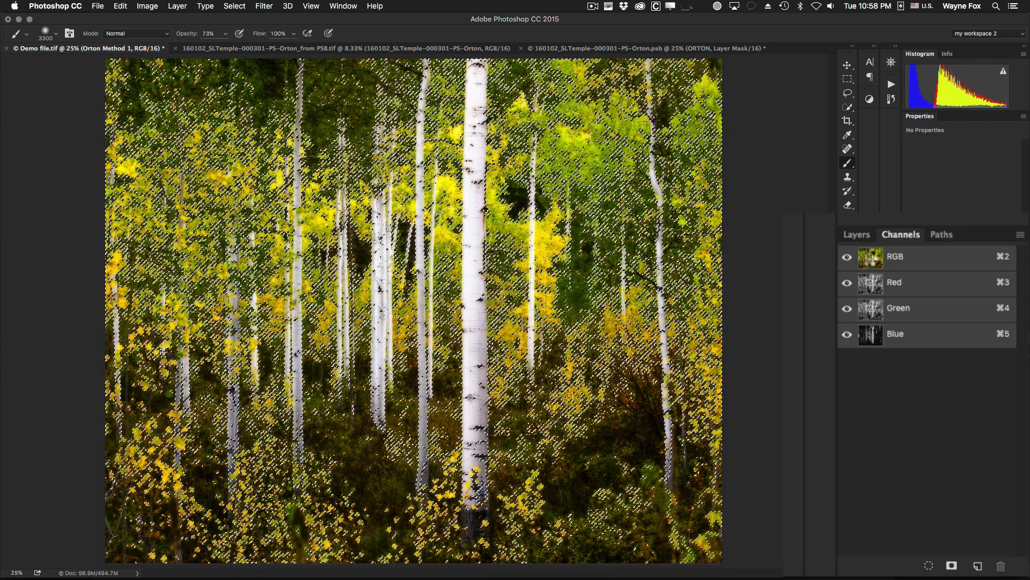
pyautogui.keyDown('shift'); pyautogui.keyDown('super'); pyautogui.click(871, 263); pyautogui.keyUp('super'); pyautogui.keyUp('shift')
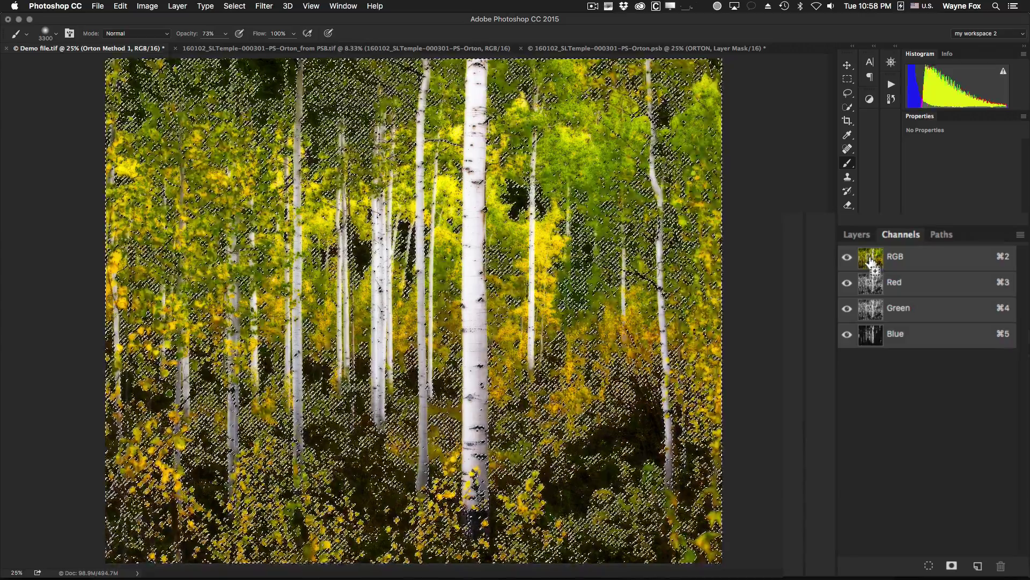
pyautogui.keyDown('shift'); pyautogui.keyDown('super'); pyautogui.click(871, 262); pyautogui.keyUp('super'); pyautogui.keyUp('shift')
pyautogui.keyDown('shift'); pyautogui.keyDown('super'); pyautogui.click(871, 263); pyautogui.keyUp('super'); pyautogui.keyUp('shift')
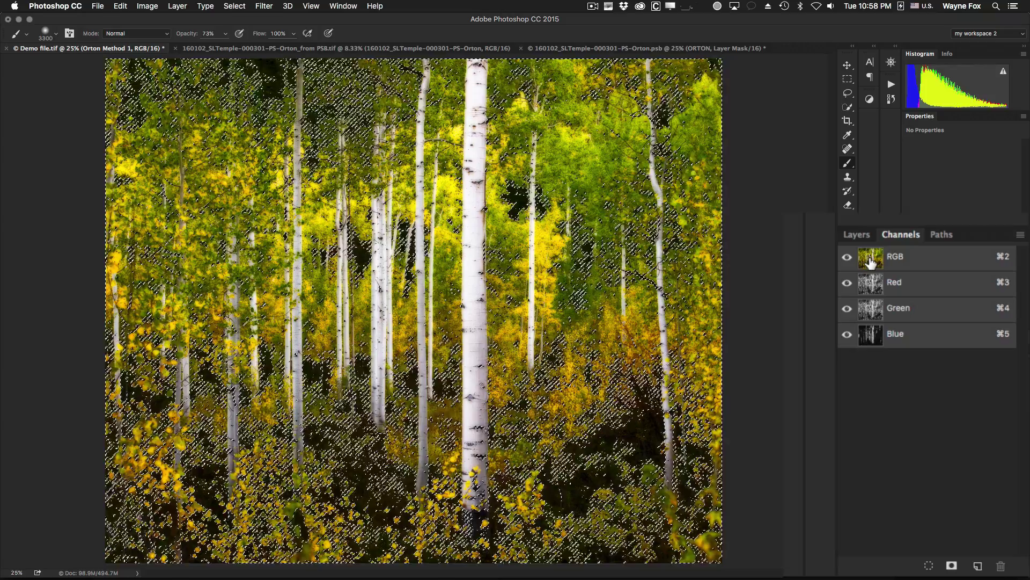
pyautogui.keyDown('shift'); pyautogui.keyDown('super'); pyautogui.click(871, 263); pyautogui.keyUp('super'); pyautogui.keyUp('shift')
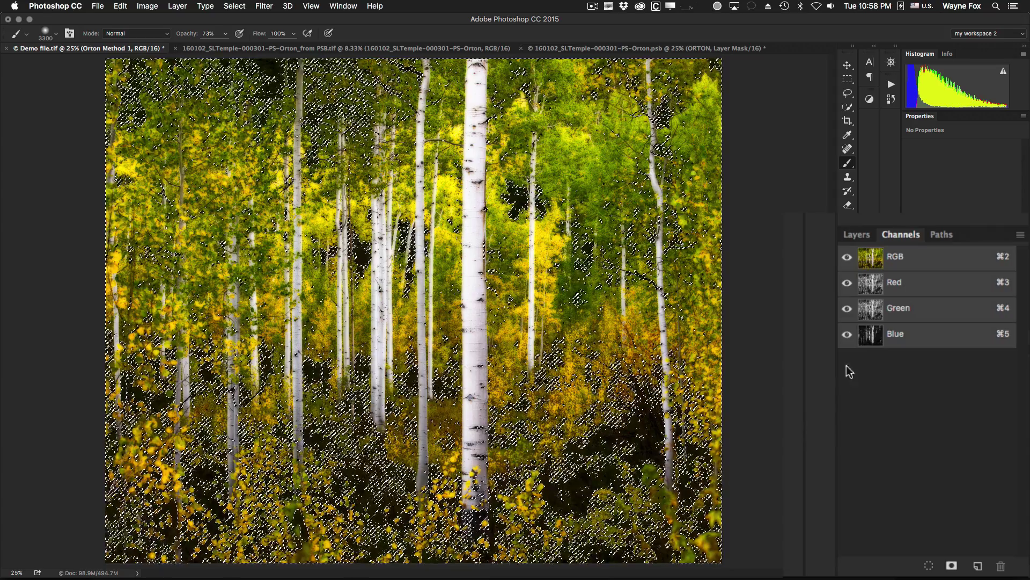
pyautogui.click(849, 236)
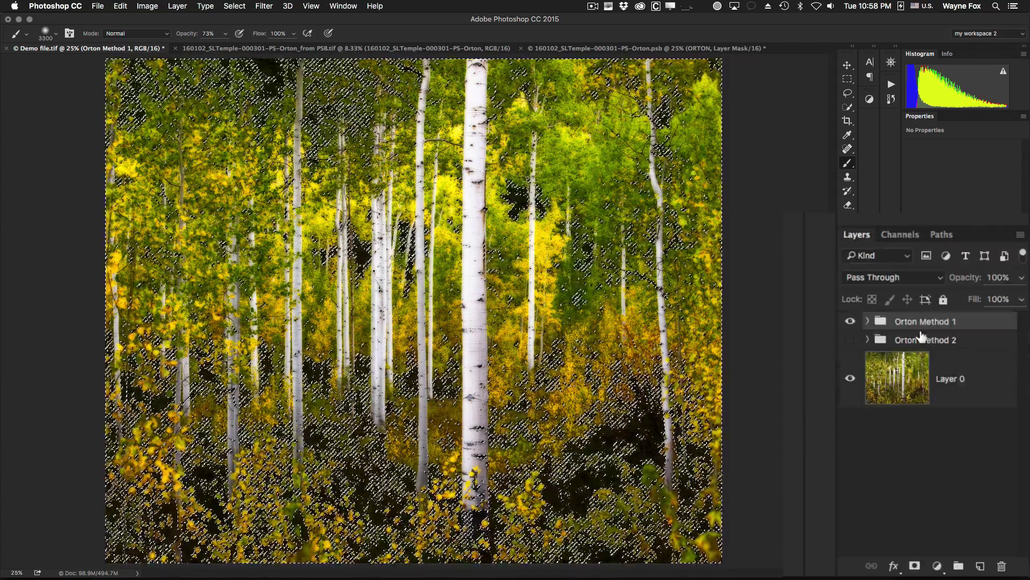
pyautogui.click(914, 565)
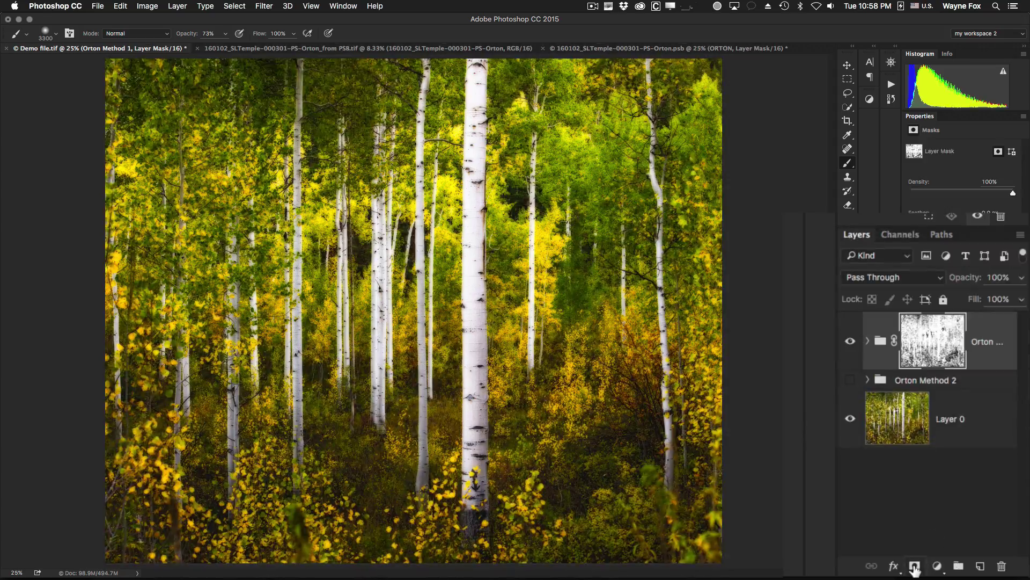
# Compare the shadows and undergrowth of the aspen photo with the new Orton Method 1 mask disabled and enabled.
pyautogui.keyDown('shift'); pyautogui.click(924, 344); pyautogui.keyUp('shift')
pyautogui.keyDown('shift'); pyautogui.click(924, 344); pyautogui.keyUp('shift')
pyautogui.keyDown('shift'); pyautogui.click(924, 343); pyautogui.keyUp('shift')
pyautogui.keyDown('shift'); pyautogui.click(924, 343); pyautogui.keyUp('shift')
pyautogui.keyDown('shift'); pyautogui.click(924, 343); pyautogui.keyUp('shift')
pyautogui.keyDown('shift'); pyautogui.click(924, 344); pyautogui.keyUp('shift')
pyautogui.keyDown('shift'); pyautogui.click(924, 344); pyautogui.keyUp('shift')
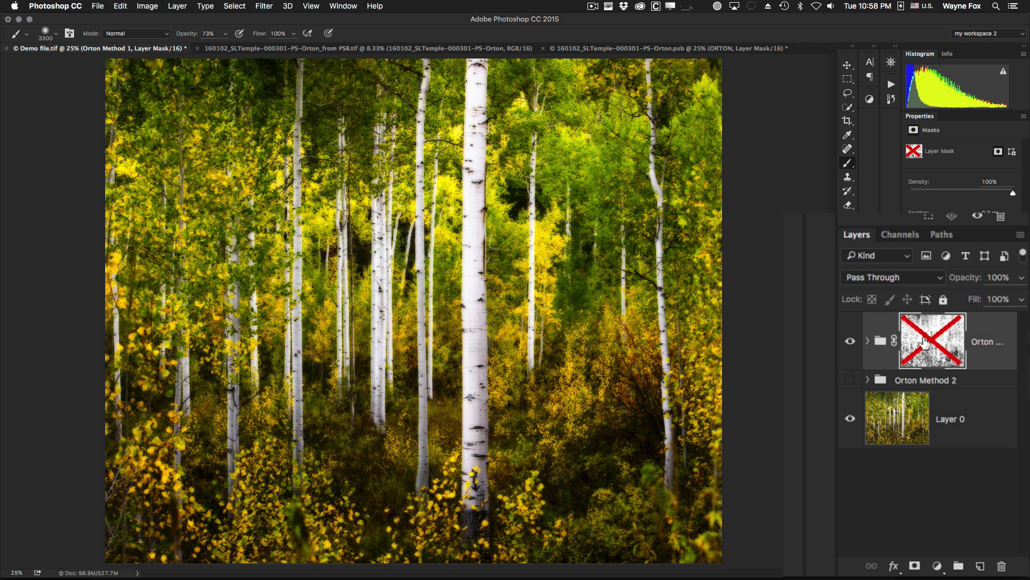
pyautogui.keyDown('shift'); pyautogui.click(925, 343); pyautogui.keyUp('shift')
pyautogui.keyDown('shift'); pyautogui.click(924, 343); pyautogui.keyUp('shift')
pyautogui.keyDown('shift'); pyautogui.click(924, 343); pyautogui.keyUp('shift')
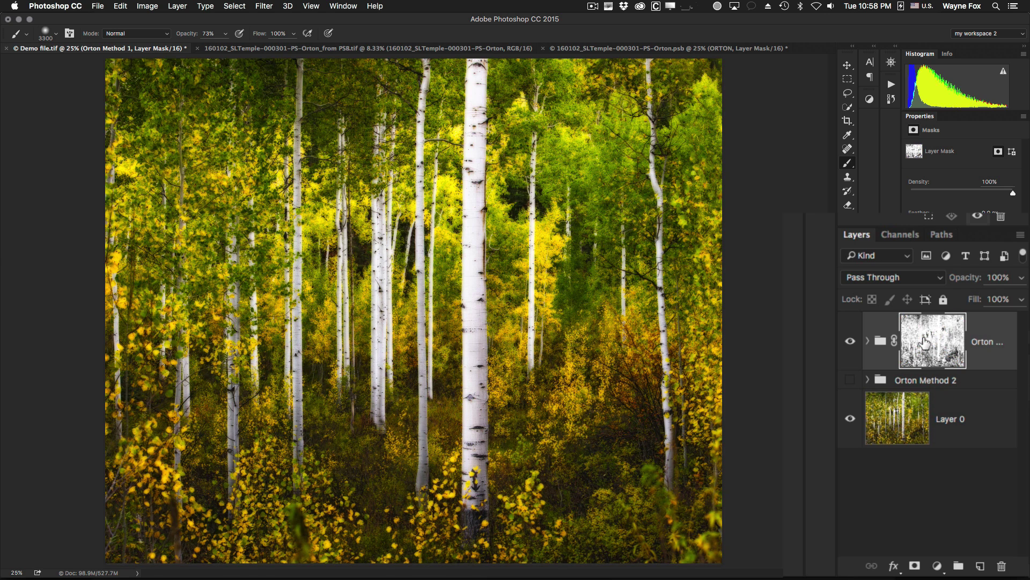
# Compare the photo with the Orton Method 1 mask disabled and enabled, and try a mask density of about 69% before restoring 100%.
pyautogui.keyDown('shift'); pyautogui.click(924, 344); pyautogui.keyUp('shift')
pyautogui.keyDown('shift'); pyautogui.click(924, 344); pyautogui.keyUp('shift')
pyautogui.moveTo(975, 195)
pyautogui.mouseDown()
pyautogui.moveTo(934, 196)
pyautogui.moveTo(982, 194)
pyautogui.mouseUp()
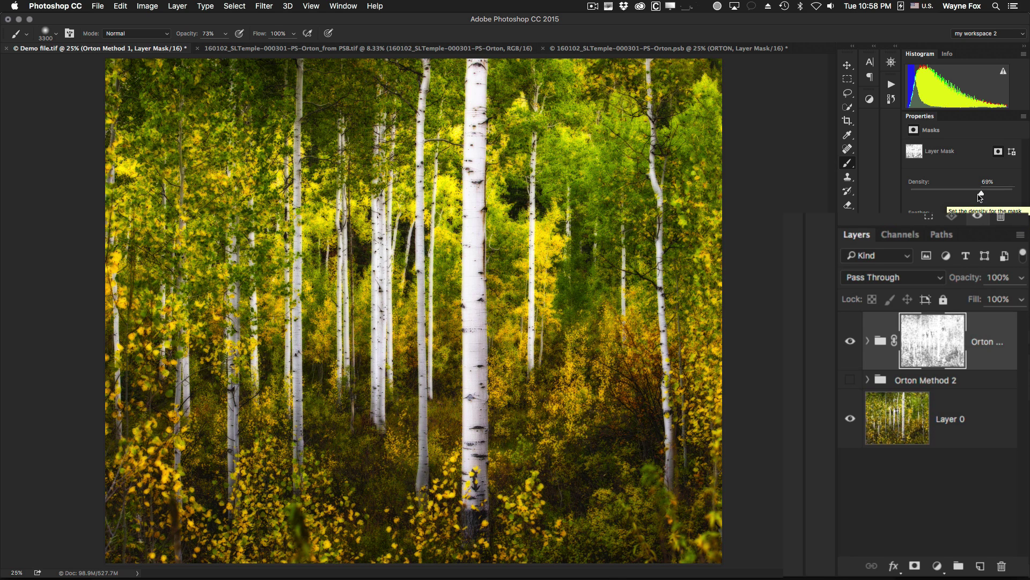
pyautogui.moveTo(982, 194); pyautogui.dragTo(1013, 194)
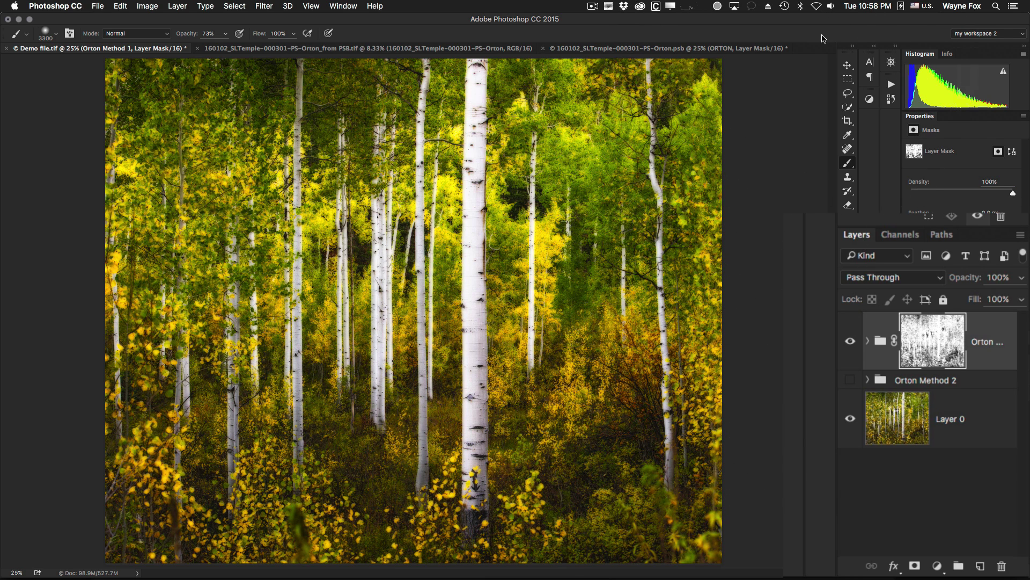
# Compare the aspen photo with the Orton Method 1 group hidden and shown.
pyautogui.click(848, 79)
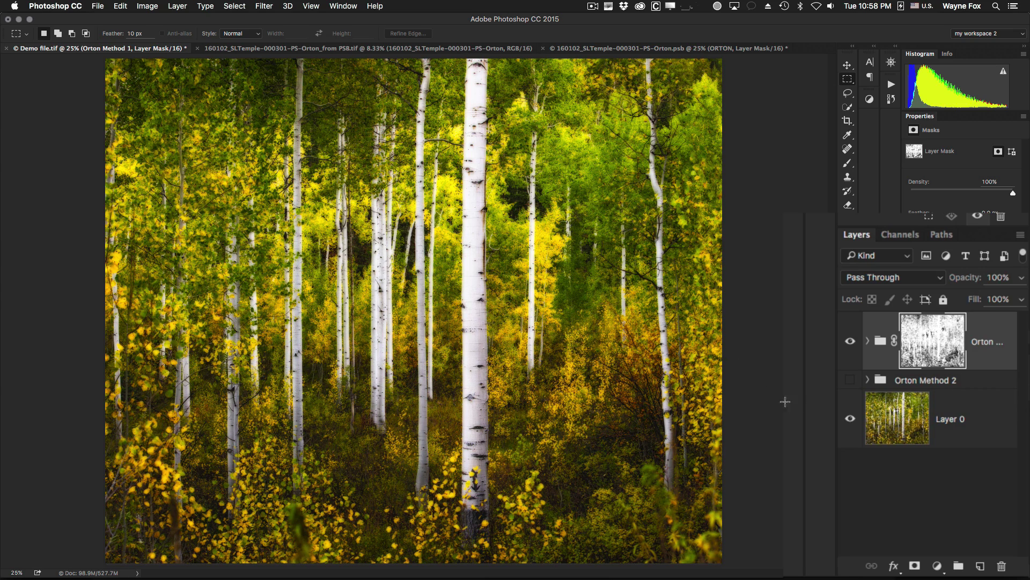
pyautogui.click(850, 343)
pyautogui.click(850, 344)
pyautogui.click(850, 344)
pyautogui.click(850, 344)
# Start a Color Range selection from Layer 0 with the selection preview set to None, and sample the white bark of the large central trunk.
pyautogui.click(885, 402)
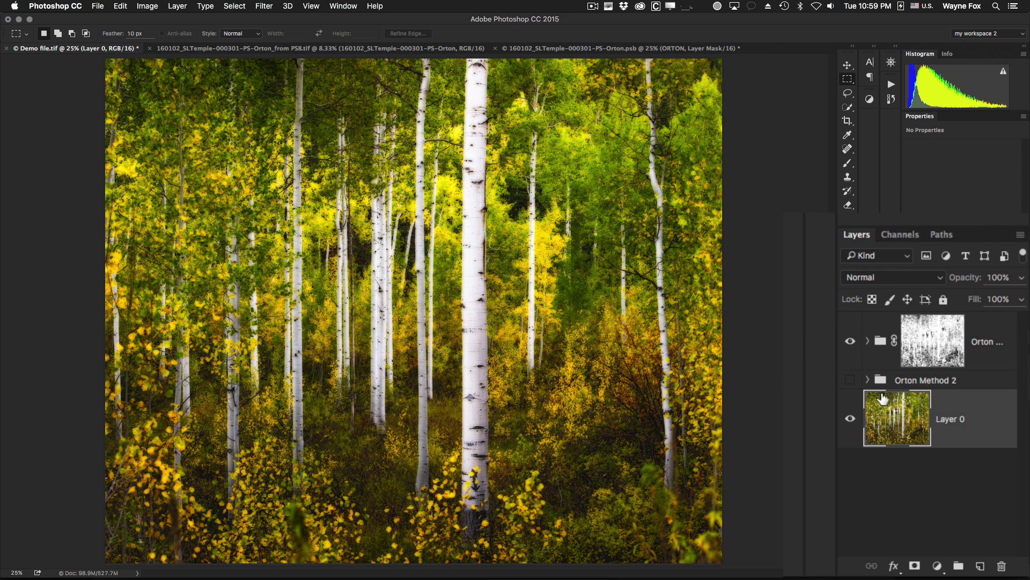
pyautogui.click(237, 6)
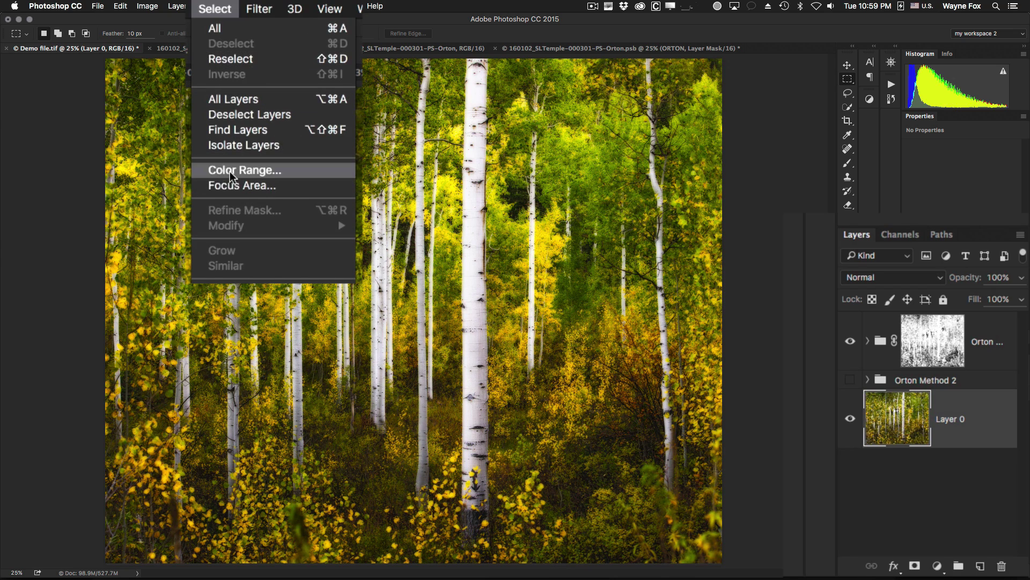
pyautogui.click(230, 171)
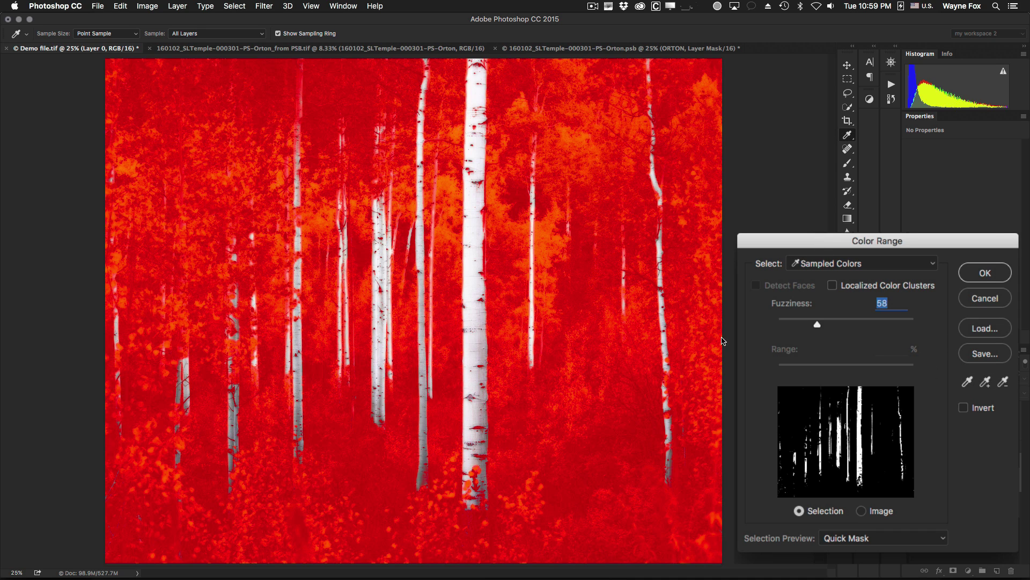
pyautogui.click(846, 538)
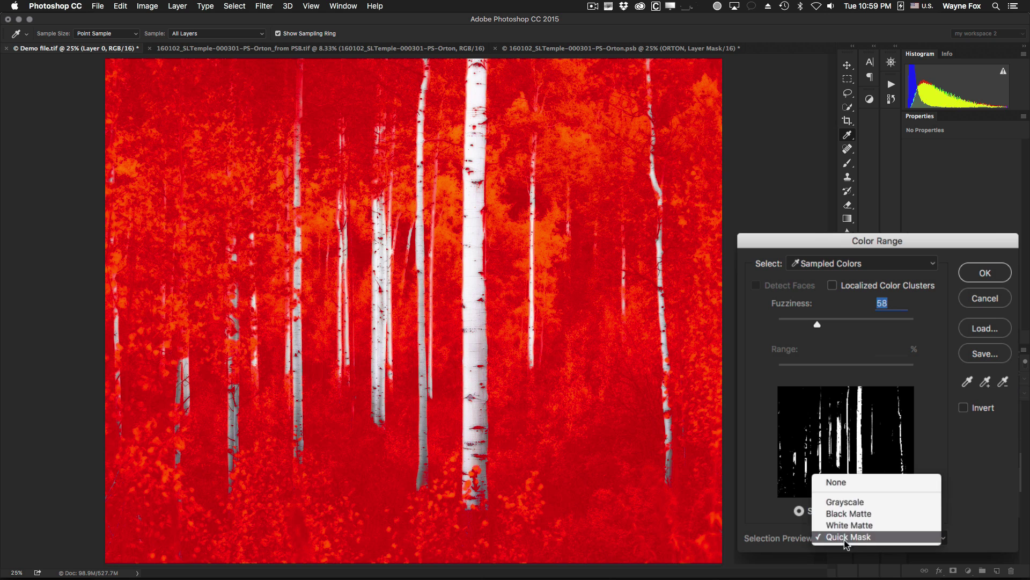
pyautogui.click(846, 483)
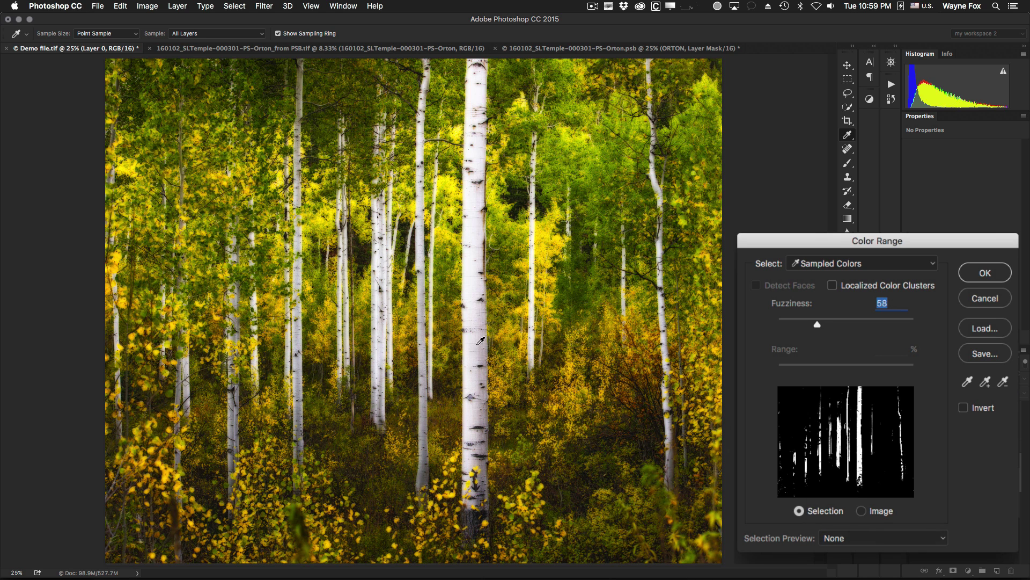
pyautogui.click(476, 345)
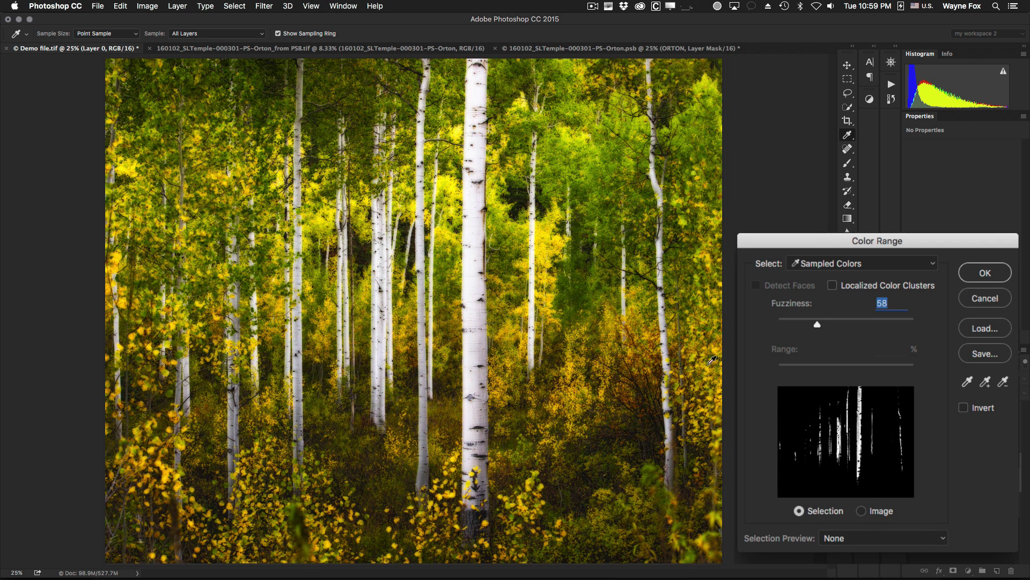
# Add further bark tones from the central trunk and the thinner aspen trunks to the Color Range sample.
pyautogui.click(985, 381)
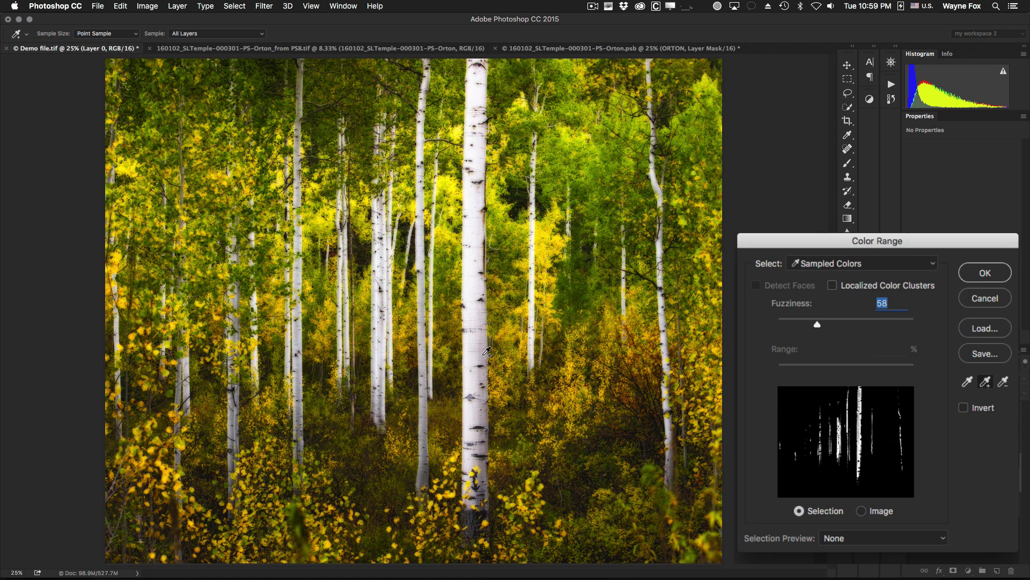
pyautogui.click(489, 353)
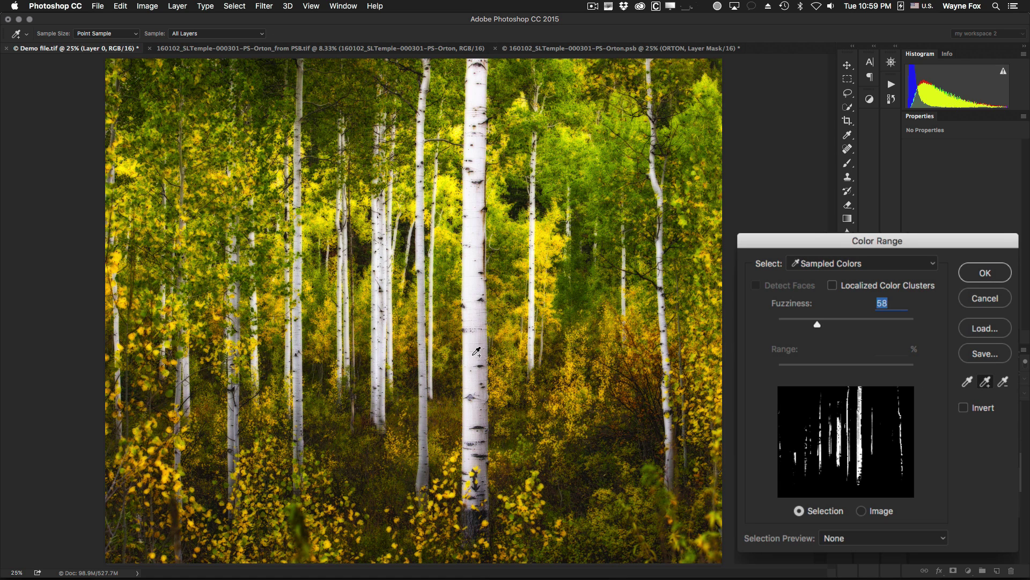
pyautogui.click(475, 353)
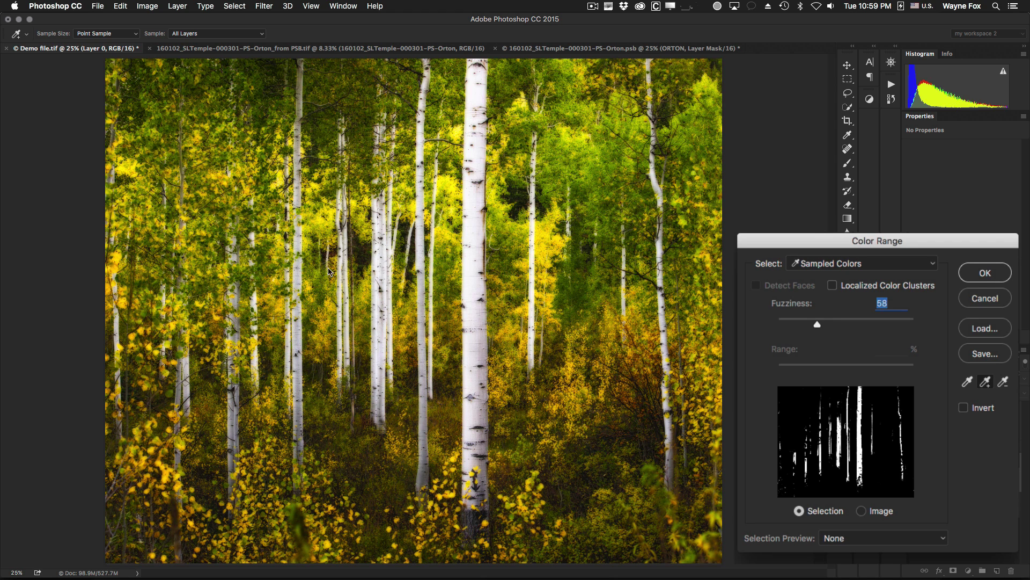
pyautogui.click(532, 214)
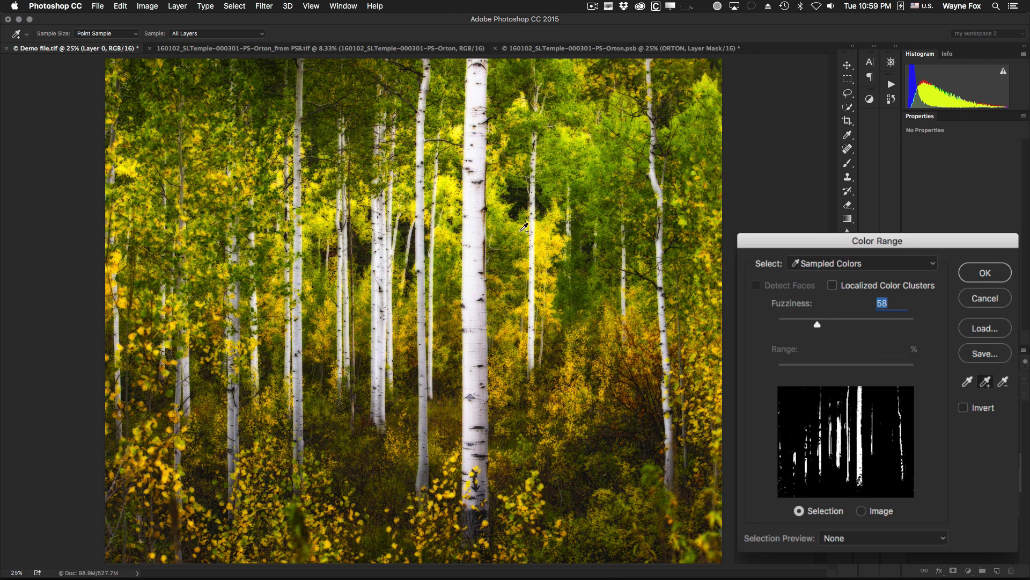
pyautogui.click(350, 290)
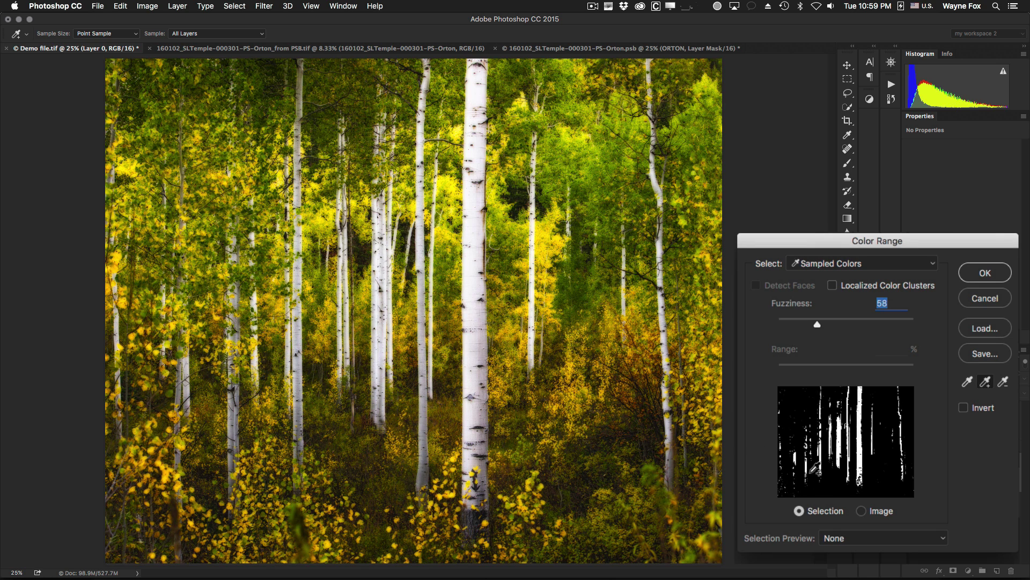
# Check the sampled trunks with the Quick Mask preview and accept the Color Range selection.
pyautogui.click(832, 537)
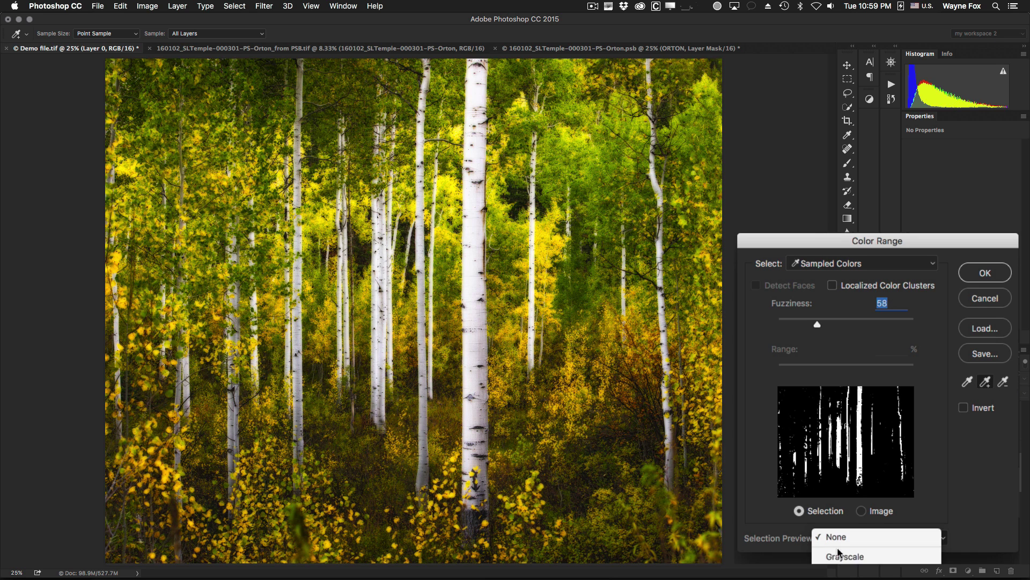
pyautogui.click(848, 561)
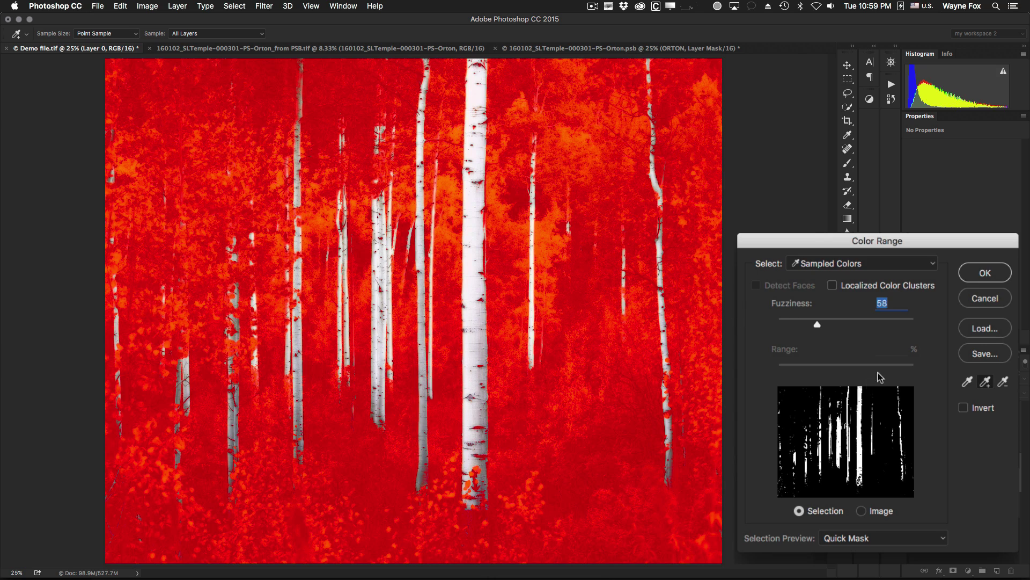
pyautogui.click(986, 273)
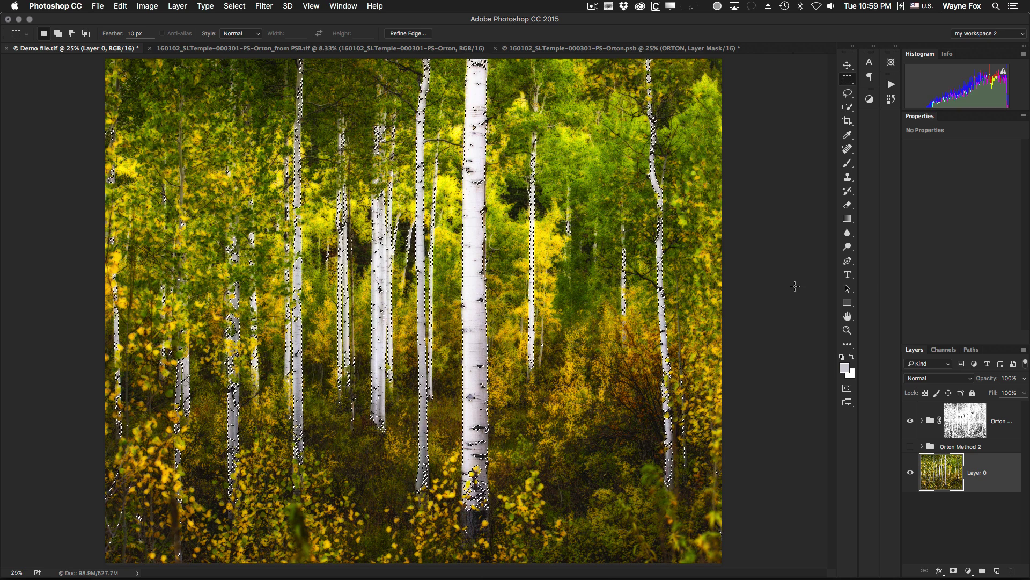
# Fill the selected trunks with black on the Orton Method 1 layer mask, in Normal mode at 100% opacity, and clear the selection.
pyautogui.click(967, 430)
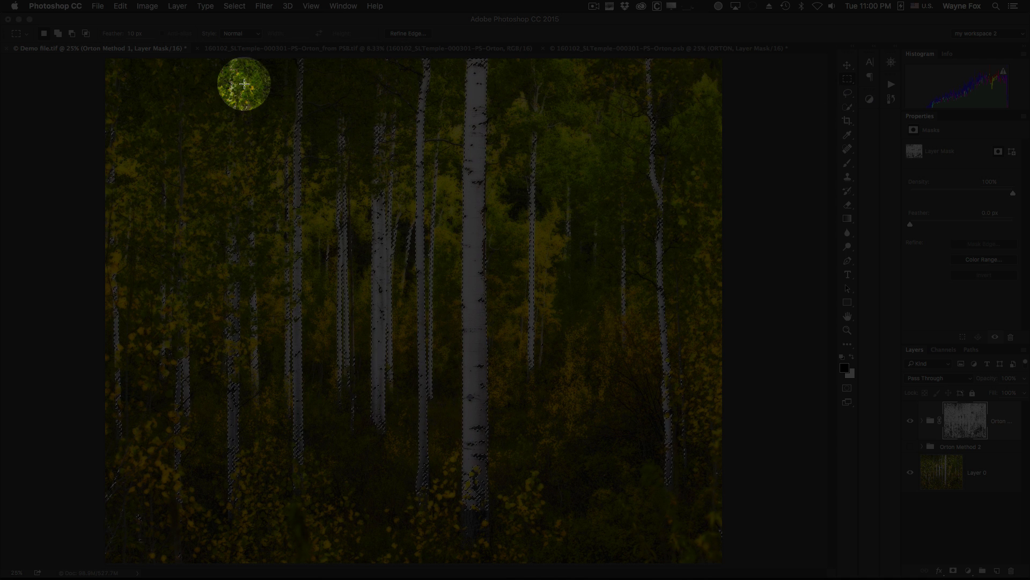
pyautogui.doubleClick(127, 33)
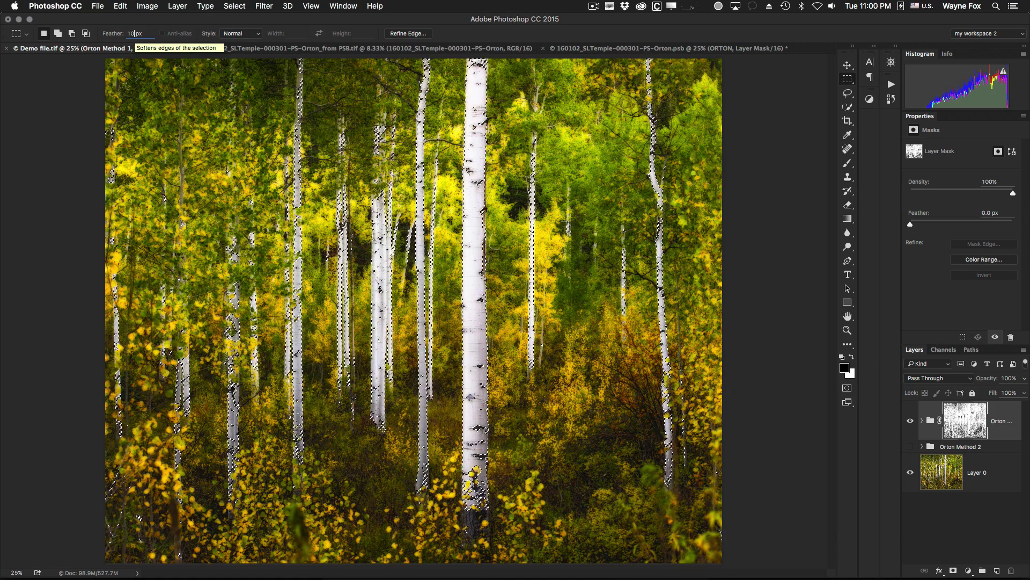
pyautogui.press('Return')
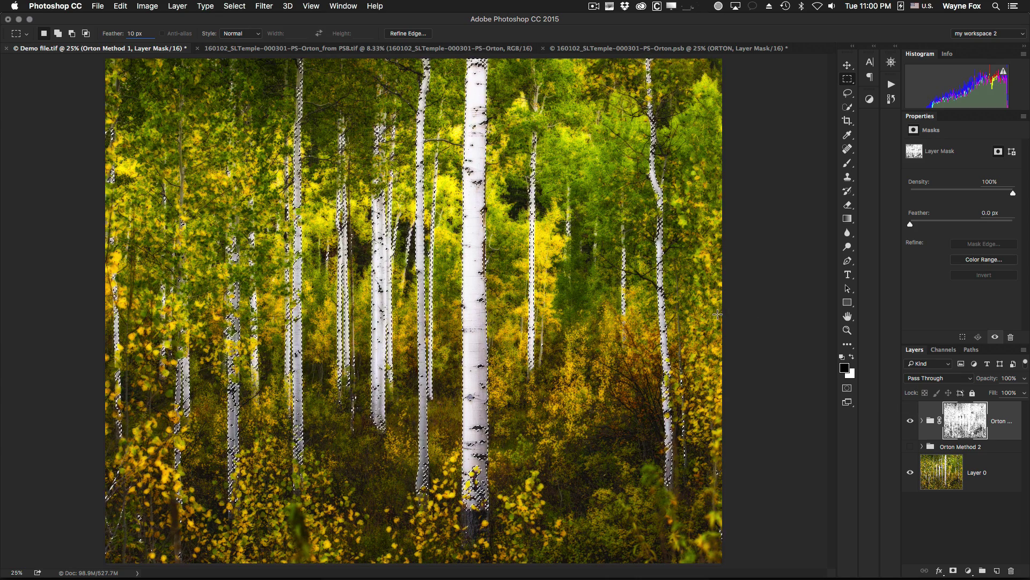
pyautogui.hotkey('shift', 'BackSpace')
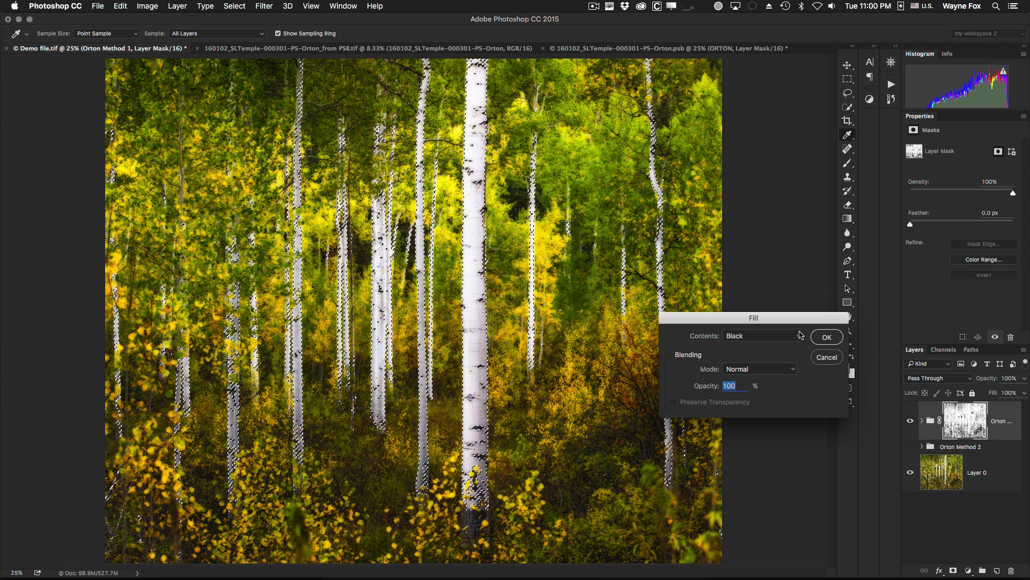
pyautogui.moveTo(781, 318); pyautogui.dragTo(764, 311)
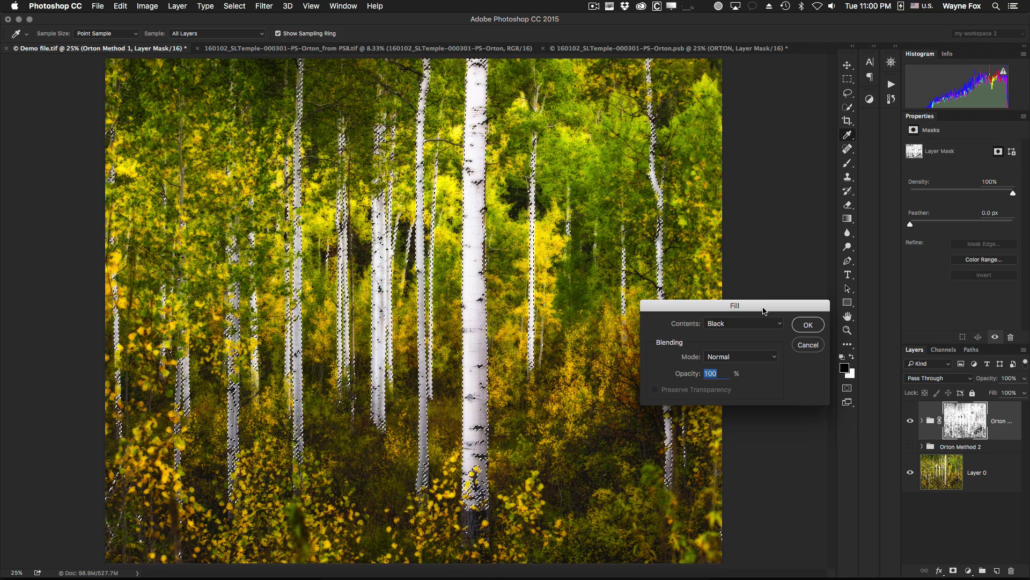
pyautogui.click(807, 324)
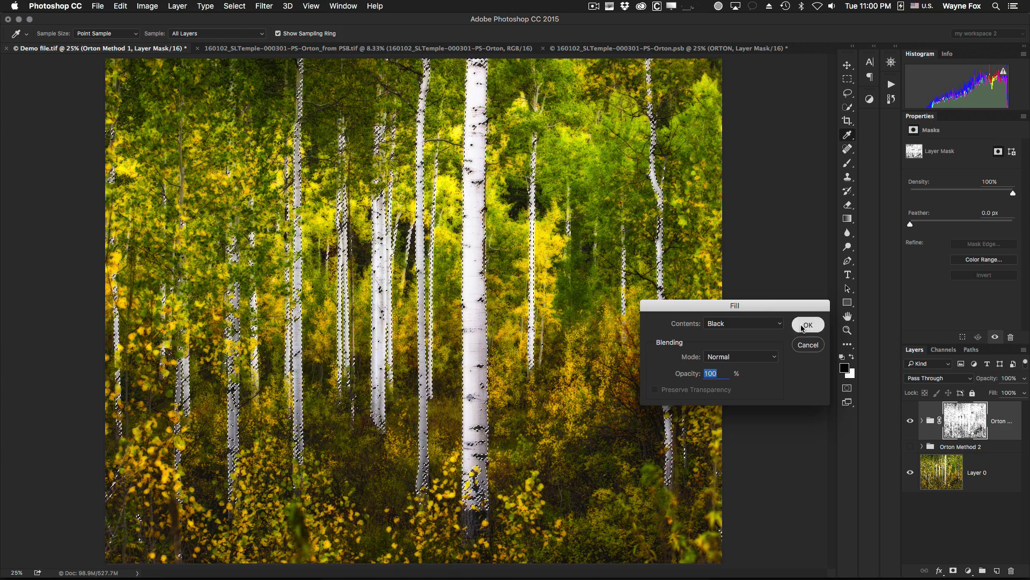
pyautogui.press('m')
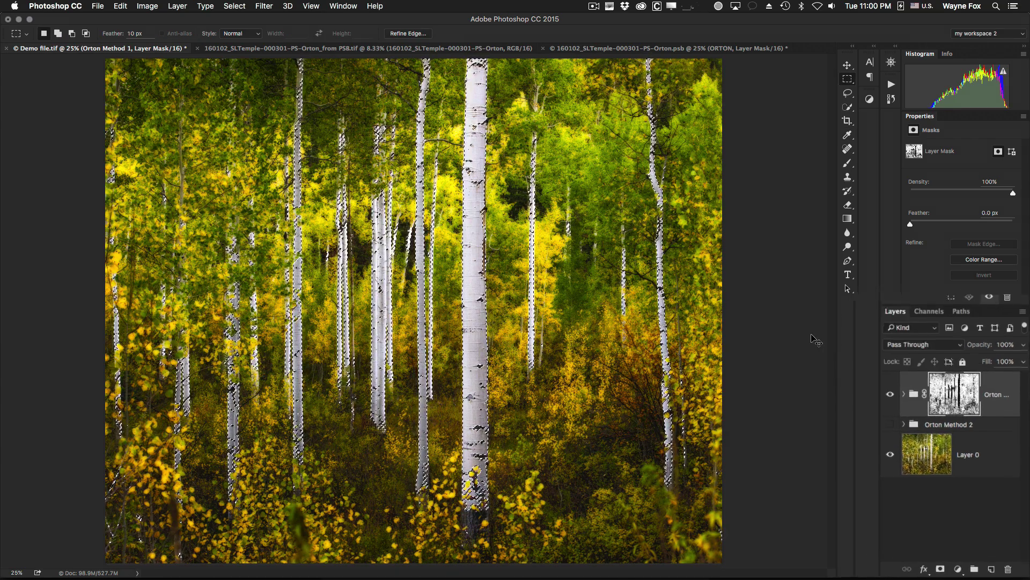
pyautogui.press('super+d')
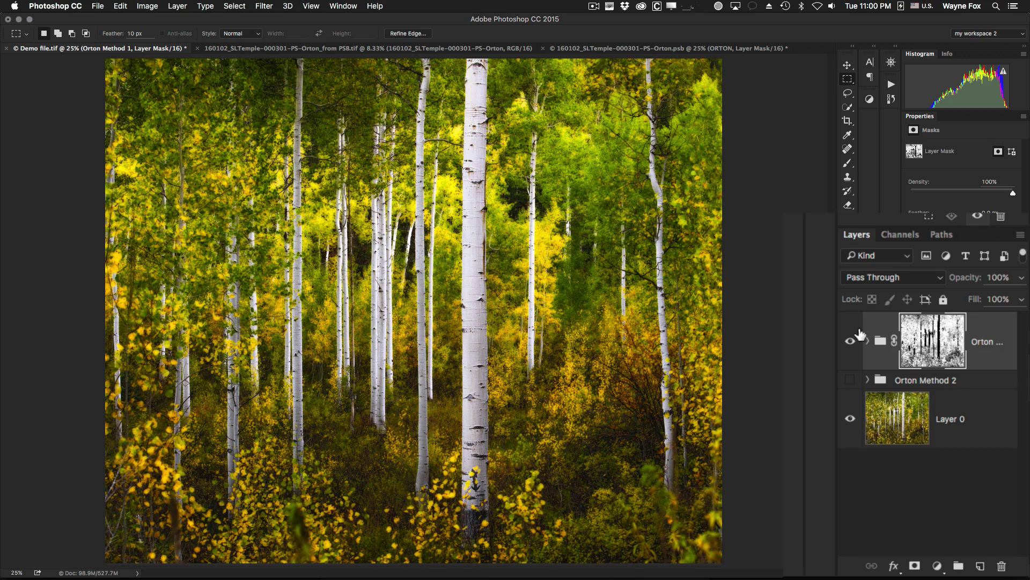
# Compare the bark detail of the central trunks at 100% zoom with the black mask fill undone and redone.
pyautogui.press('super+z')
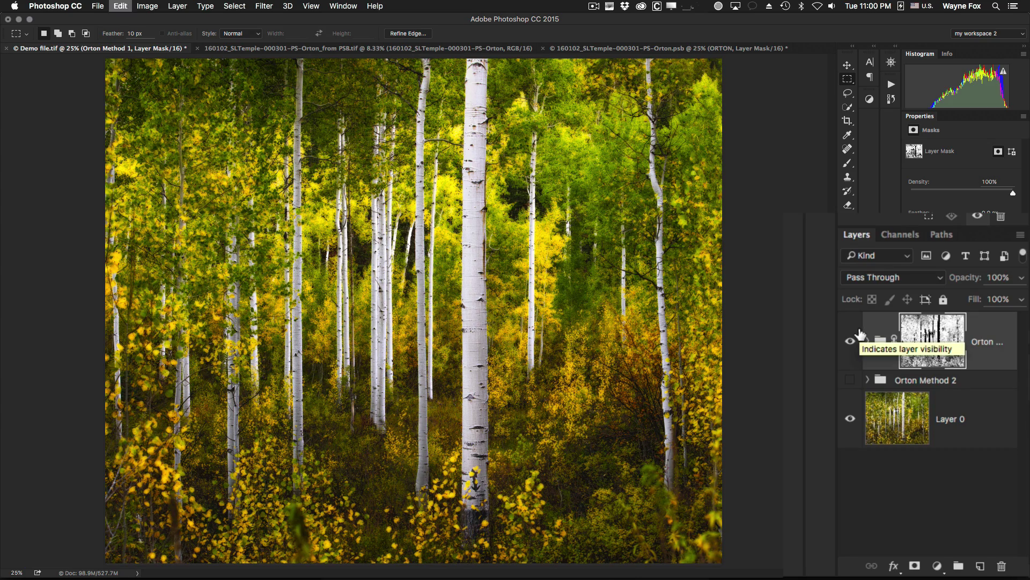
pyautogui.press('super+z')
pyautogui.keyDown('super'); pyautogui.click(478, 319); pyautogui.keyUp('super')
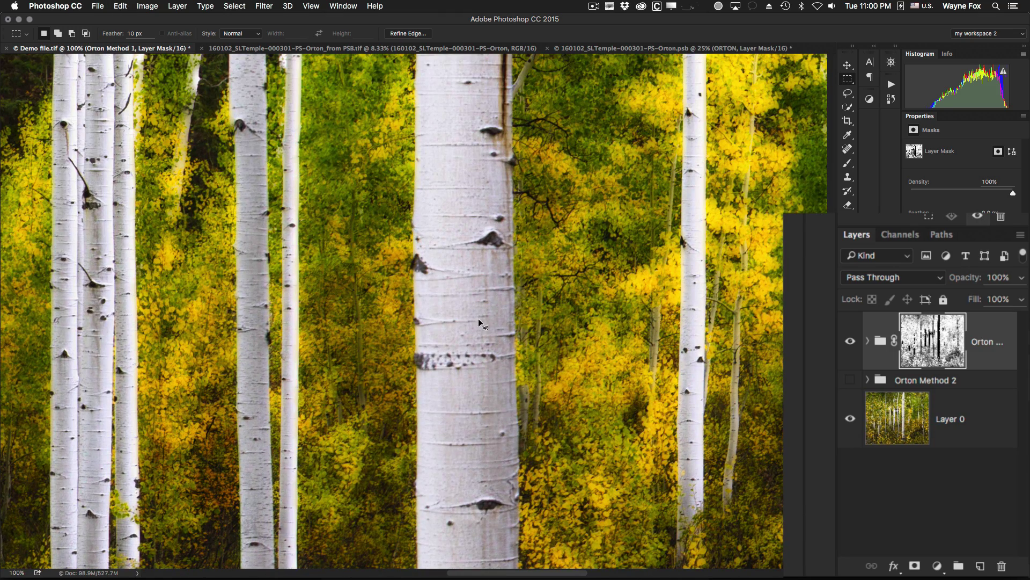
pyautogui.press('super+z')
pyautogui.press('super+z')
pyautogui.press('super+z')
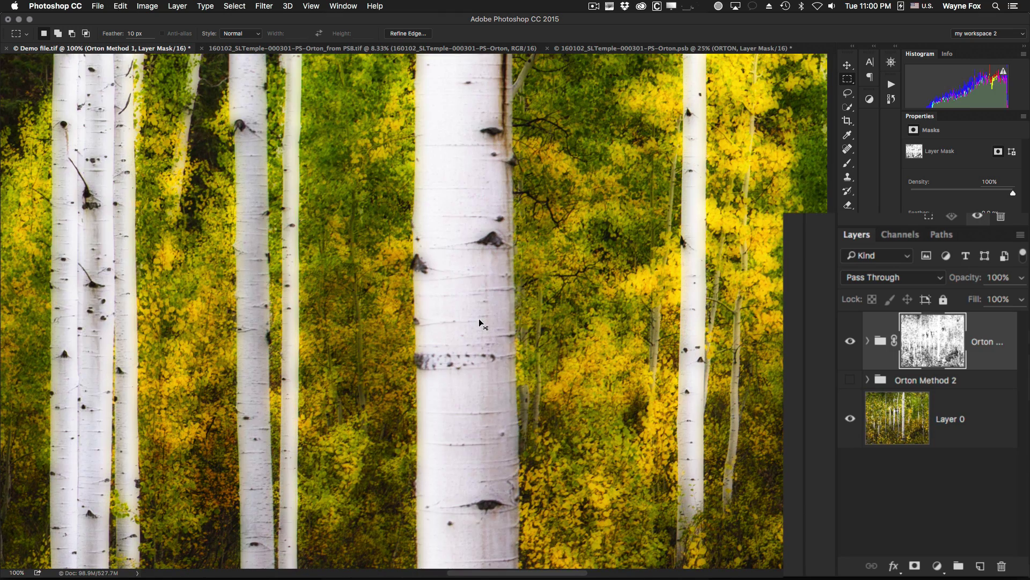
pyautogui.press('super+z')
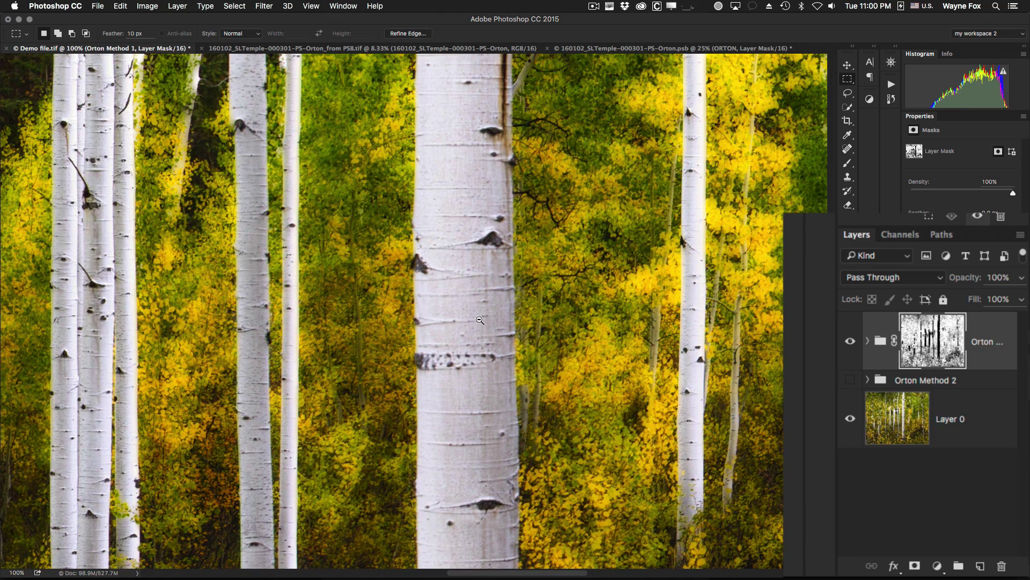
pyautogui.keyDown('alt'); pyautogui.keyDown('super'); pyautogui.click(479, 320); pyautogui.keyUp('super'); pyautogui.keyUp('alt')
pyautogui.keyDown('alt'); pyautogui.keyDown('super'); pyautogui.click(480, 320); pyautogui.keyUp('super'); pyautogui.keyUp('alt')
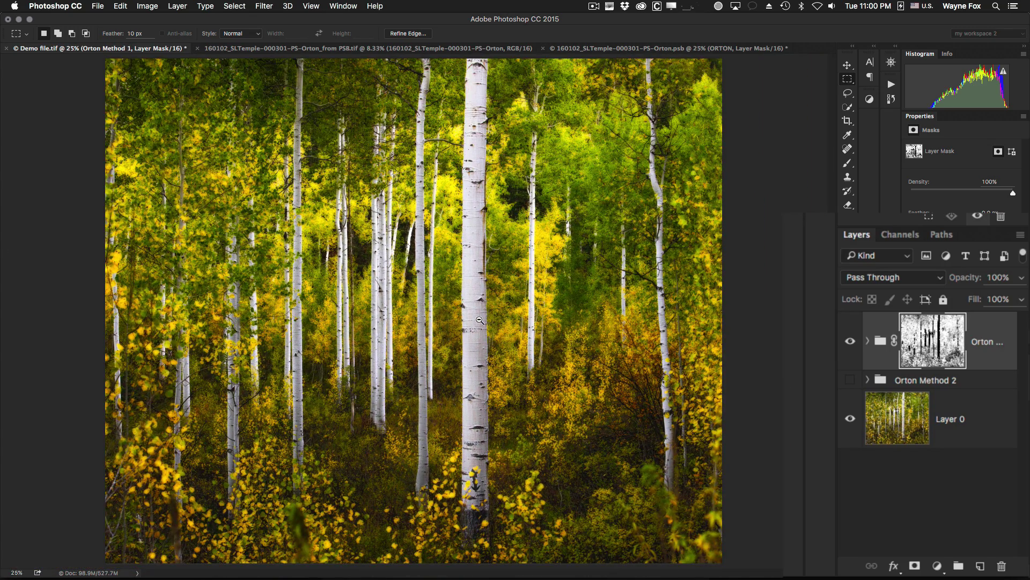
# Compare the whole aspen photo with and without the masked Orton Method 1 group, leaving the group shown.
pyautogui.click(849, 344)
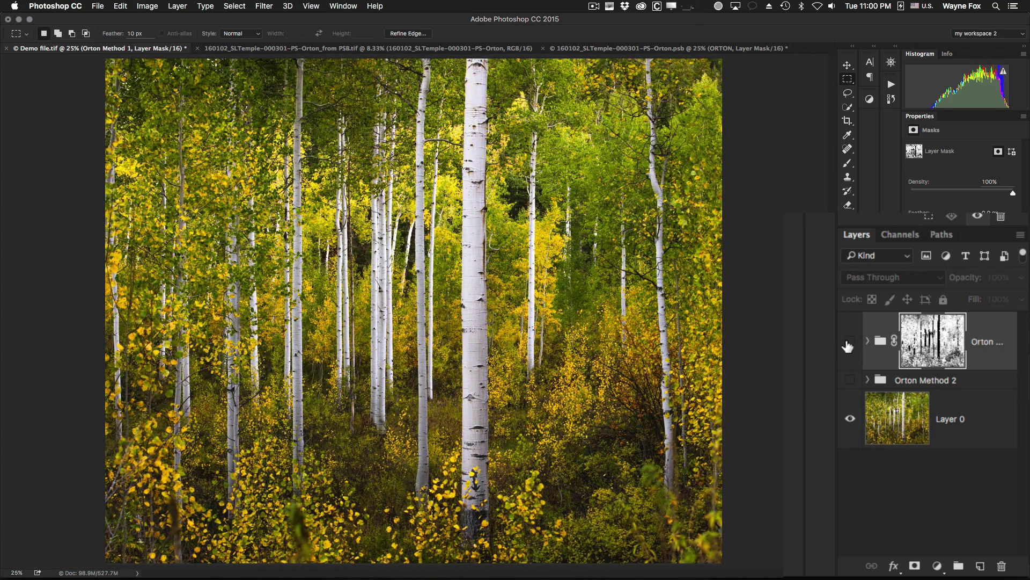
pyautogui.click(850, 344)
pyautogui.click(850, 344)
pyautogui.click(849, 344)
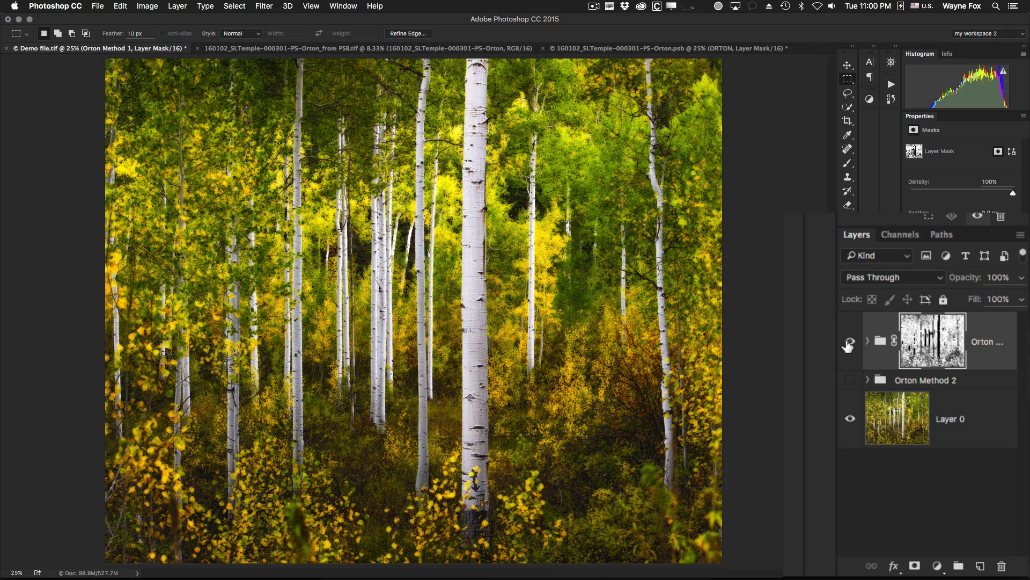
pyautogui.click(850, 344)
pyautogui.click(849, 343)
pyautogui.click(850, 344)
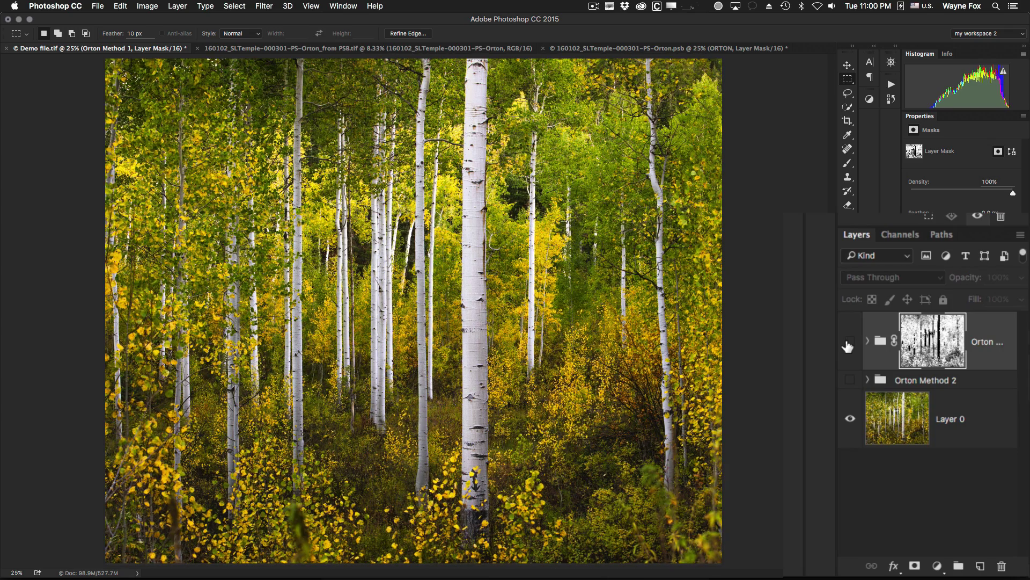
pyautogui.click(850, 344)
pyautogui.click(849, 344)
pyautogui.click(850, 344)
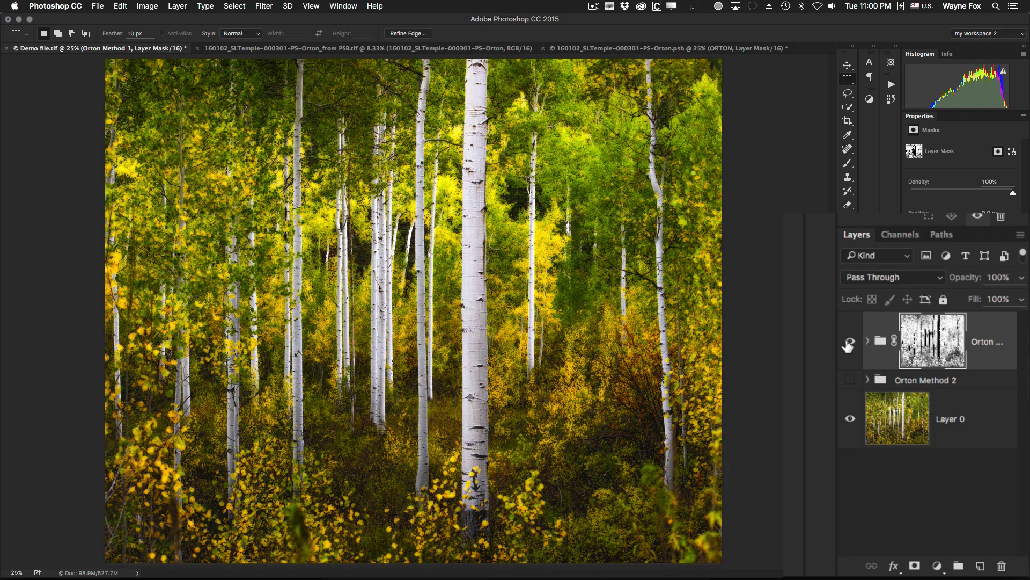